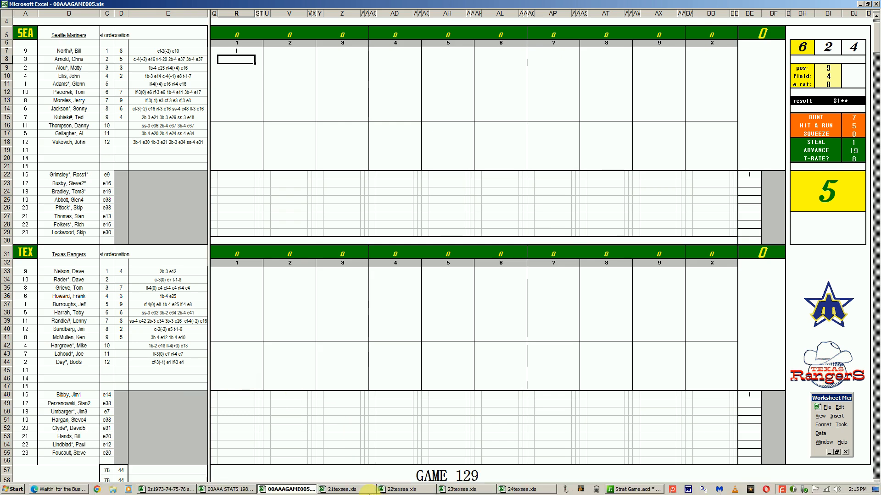
# Review the Game 125 scoresheet in 21texsea.xls, and close that workbook without saving changes
pyautogui.click(366, 490)
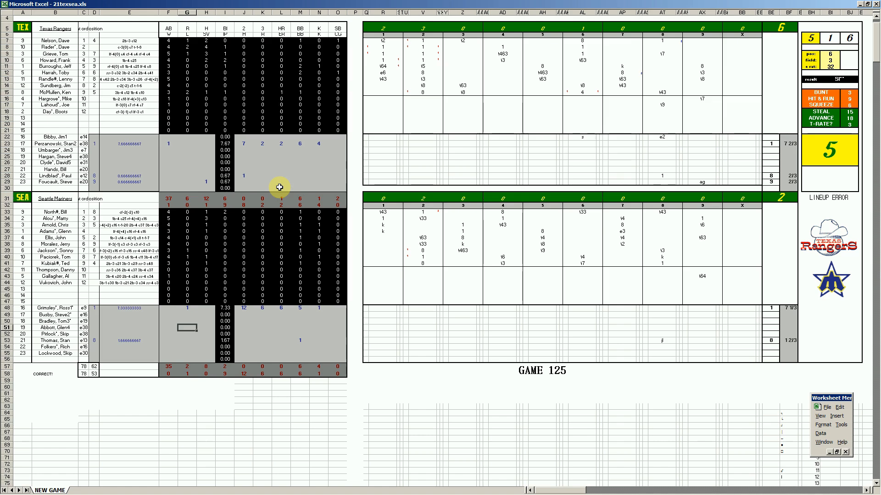
pyautogui.moveTo(304, 492)
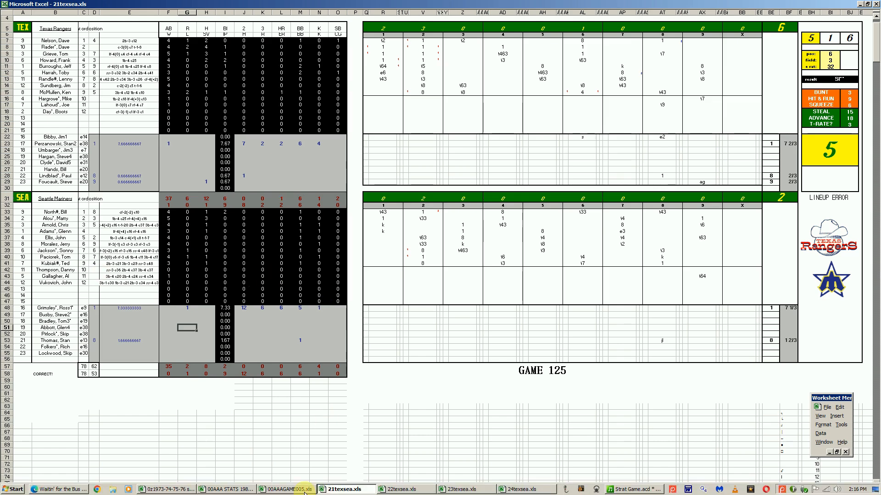
pyautogui.rightClick(337, 493)
pyautogui.click(340, 476)
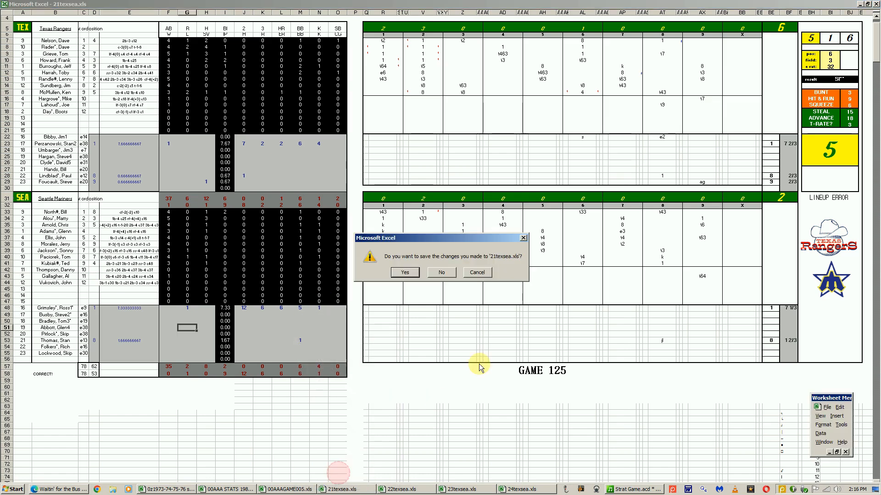
pyautogui.click(441, 273)
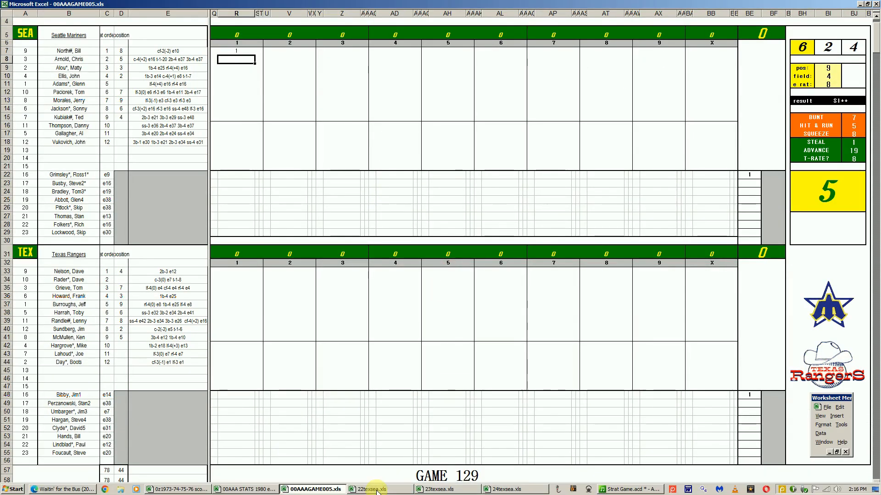
# Review the Game 126 scoresheet in 22texsea.xls, and close that workbook without saving changes
pyautogui.click(377, 489)
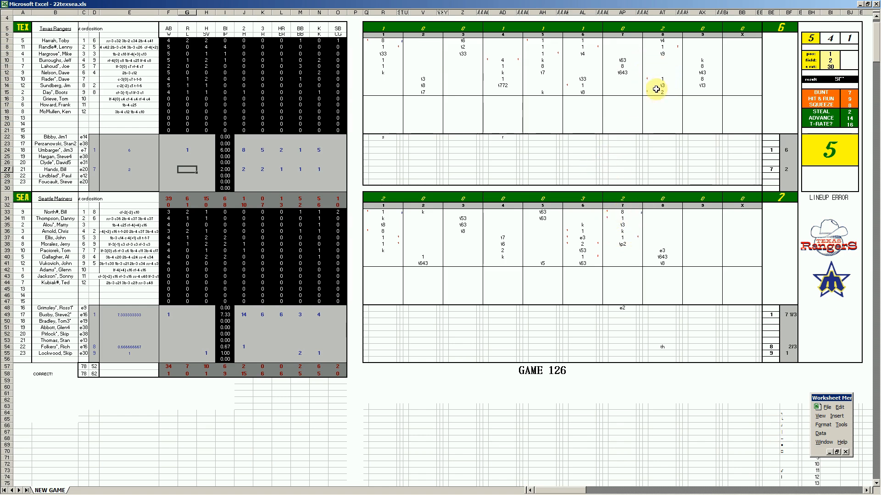
pyautogui.click(167, 314)
pyautogui.moveTo(321, 491)
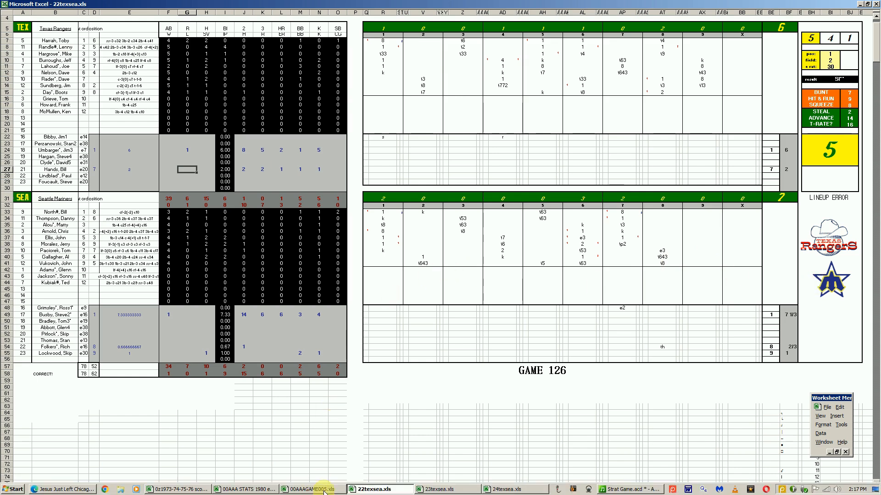
pyautogui.rightClick(358, 490)
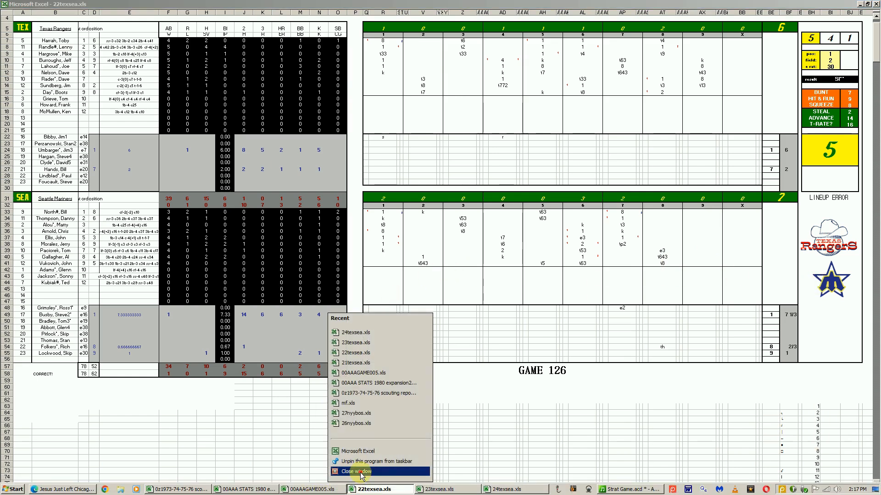
pyautogui.click(363, 477)
pyautogui.click(439, 274)
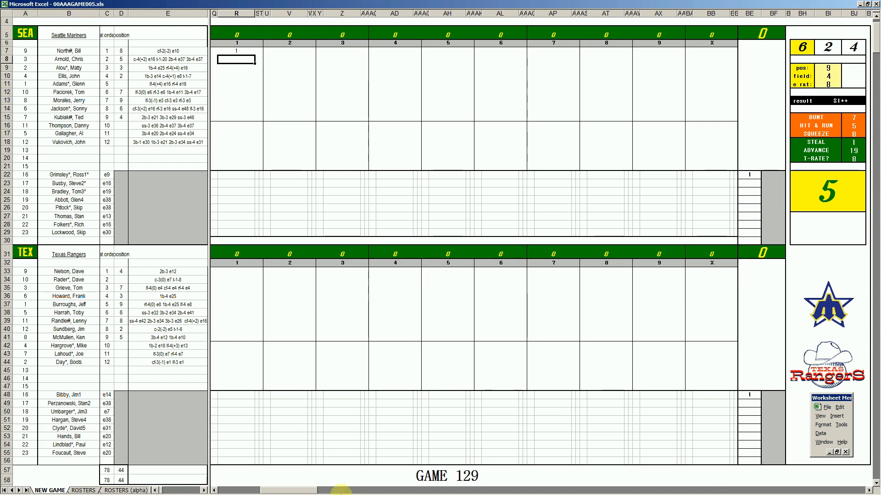
# Review the Game 127 scoresheet in 23texsea.xls, and close that workbook without saving changes
pyautogui.click(377, 490)
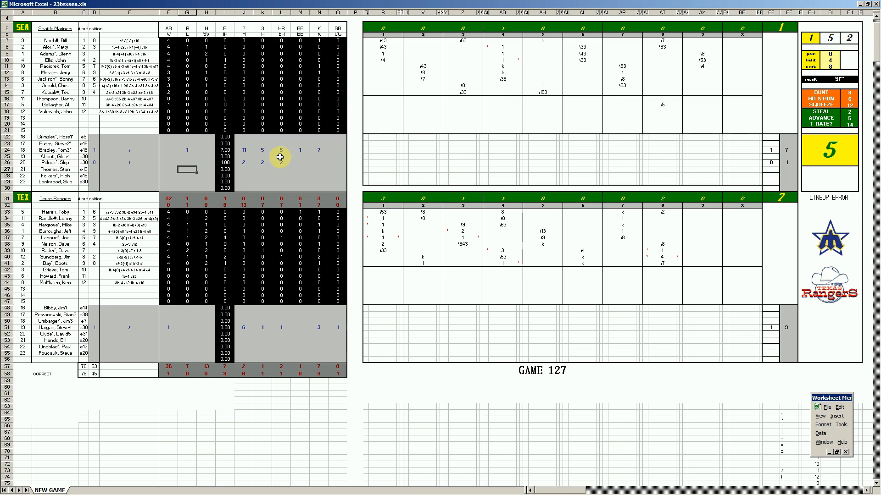
pyautogui.moveTo(395, 488)
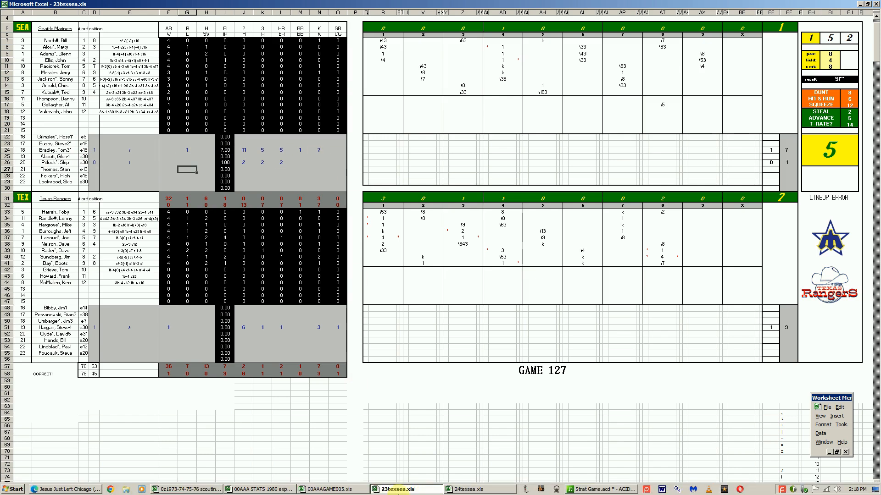
pyautogui.rightClick(421, 491)
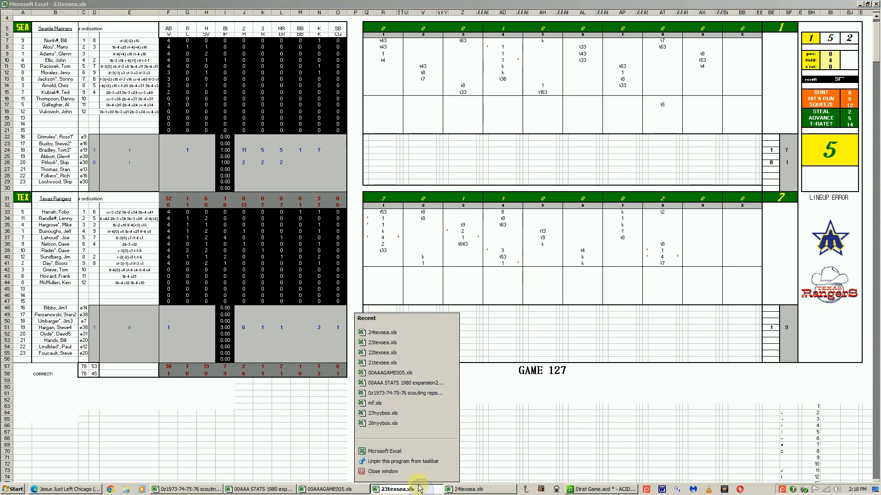
pyautogui.click(410, 472)
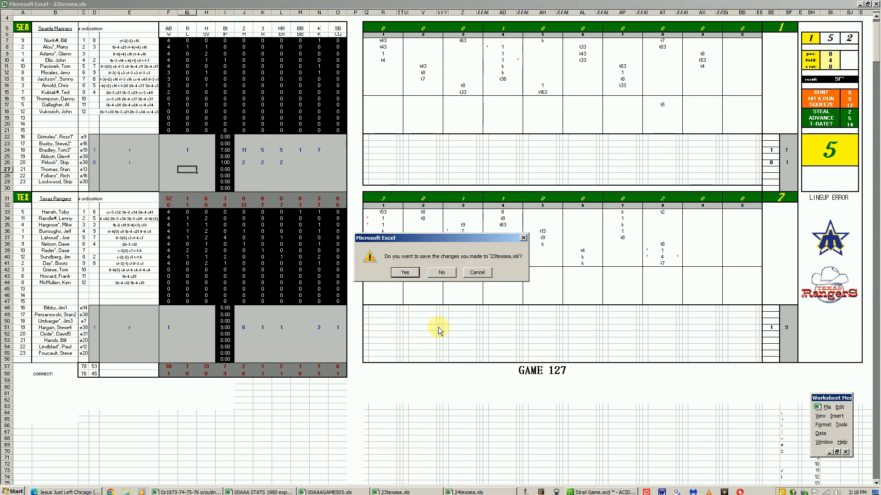
pyautogui.click(450, 274)
# Review the Game 128 scoresheet in 24texsea.xls, and close that workbook without saving changes
pyautogui.moveTo(467, 487)
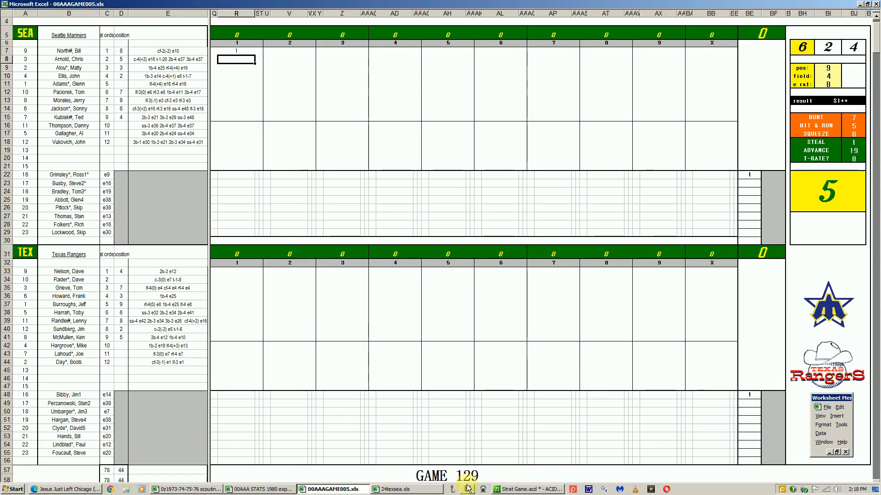
pyautogui.click(425, 491)
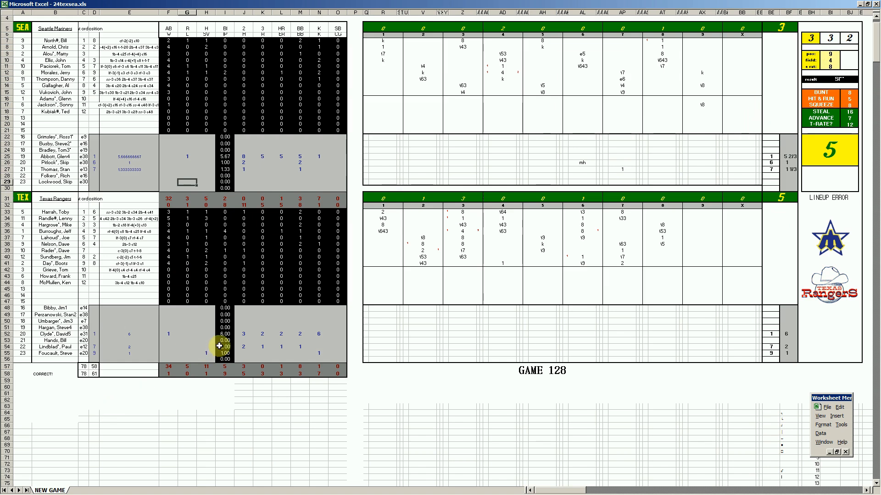
pyautogui.moveTo(413, 493)
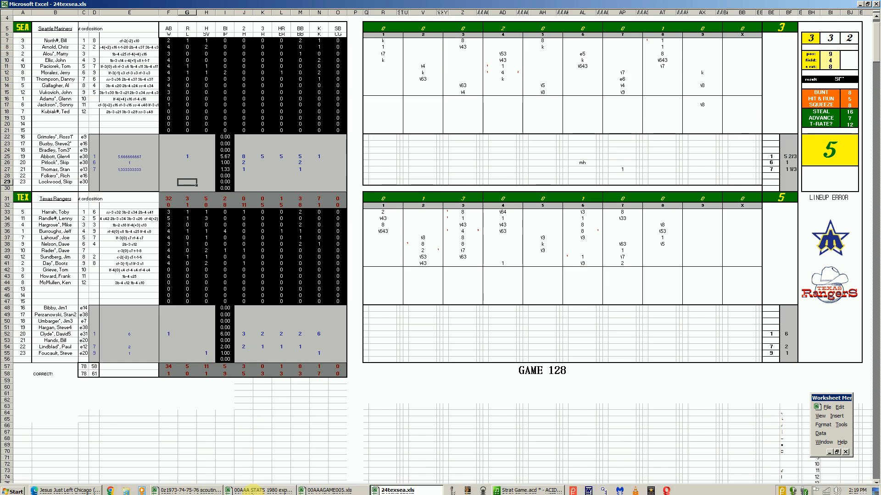
pyautogui.rightClick(419, 490)
pyautogui.click(404, 477)
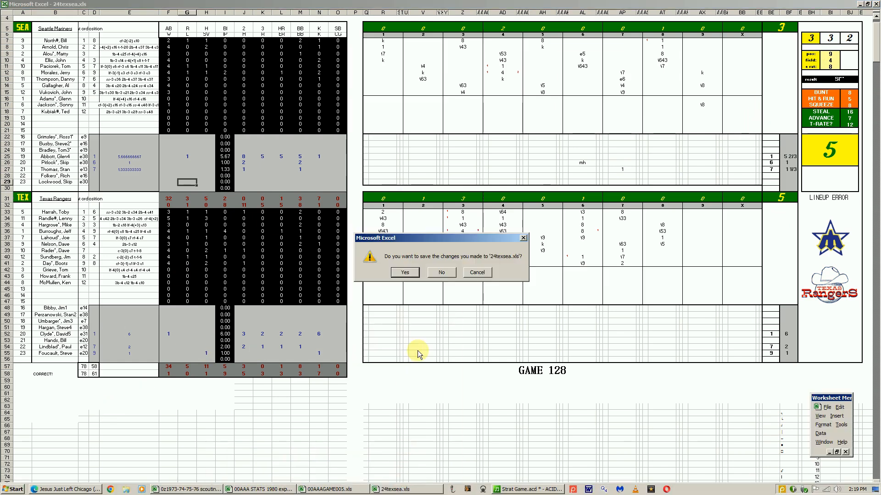
pyautogui.click(442, 273)
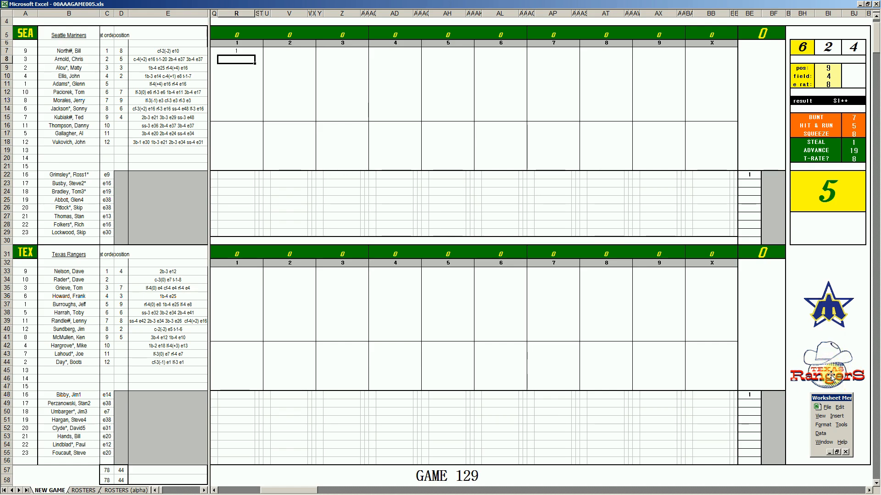
# Clear the Seattle leadoff batter's first-inning entry in R7, reroll the dice repeatedly, and record k there
pyautogui.click(233, 108)
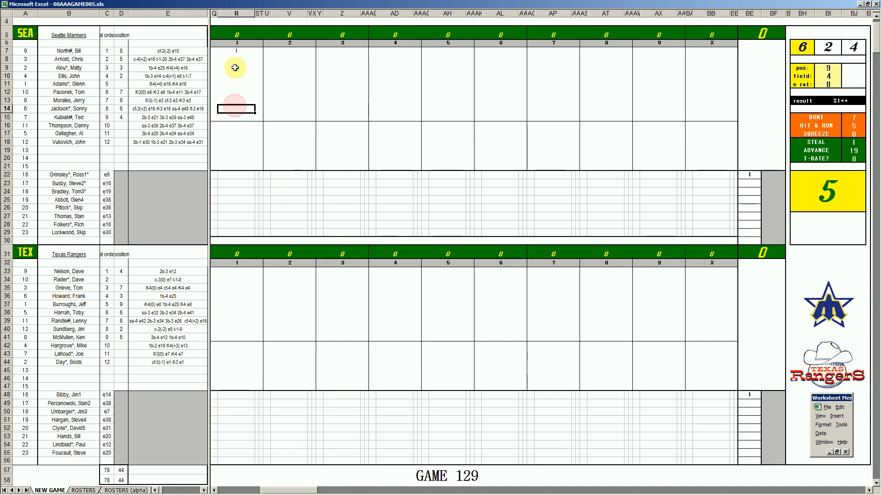
pyautogui.click(238, 51)
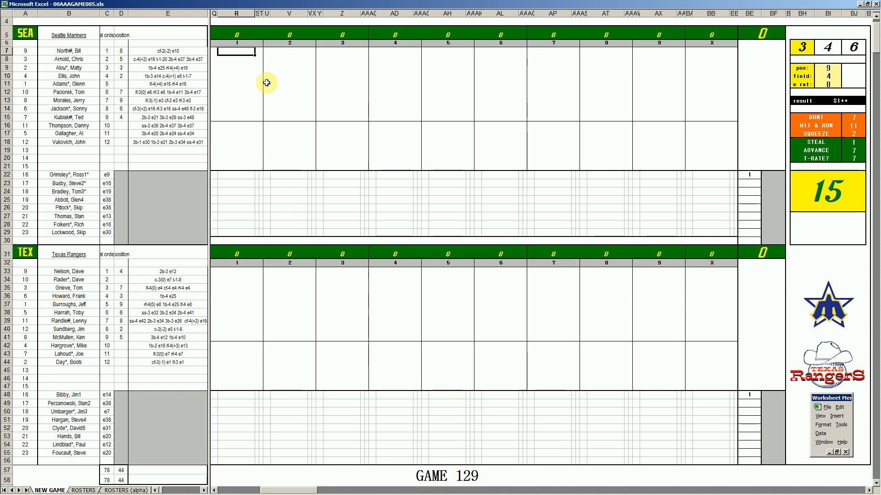
pyautogui.press('F9')
pyautogui.press('F9')
pyautogui.press('F9')
pyautogui.press('F9')
pyautogui.press('F9')
pyautogui.press('F9')
pyautogui.press('F9')
pyautogui.press('F9')
pyautogui.press('F9')
pyautogui.press('F9')
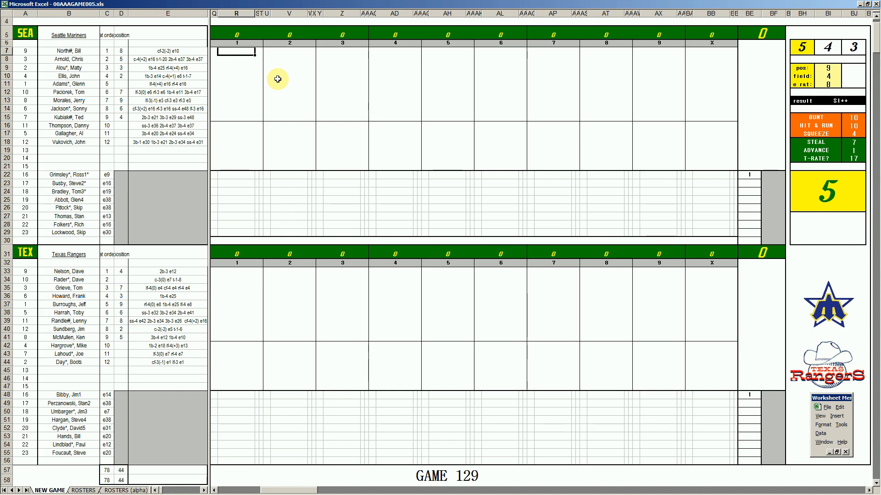
pyautogui.write('k')
pyautogui.press('Return')
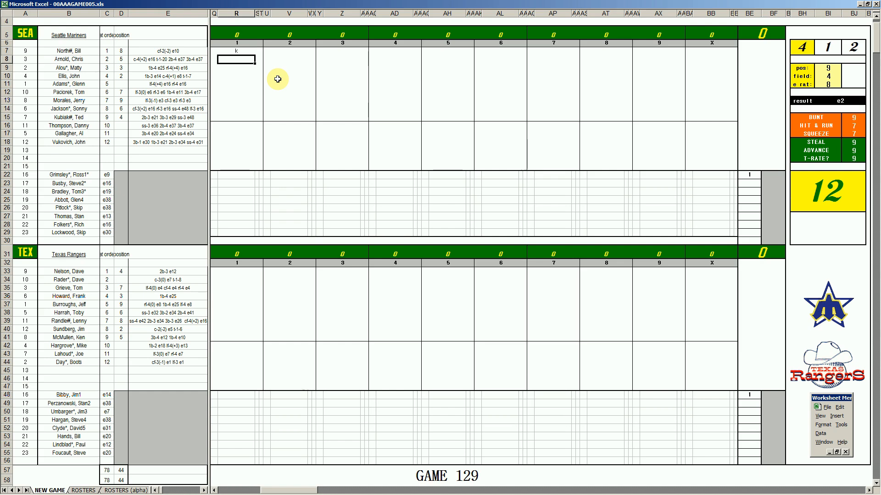
# Set the fielding check to position 7 with an error rating of 4, keeping the field rating at 4
pyautogui.hotkey('ctrl', 'q')
pyautogui.write('7')
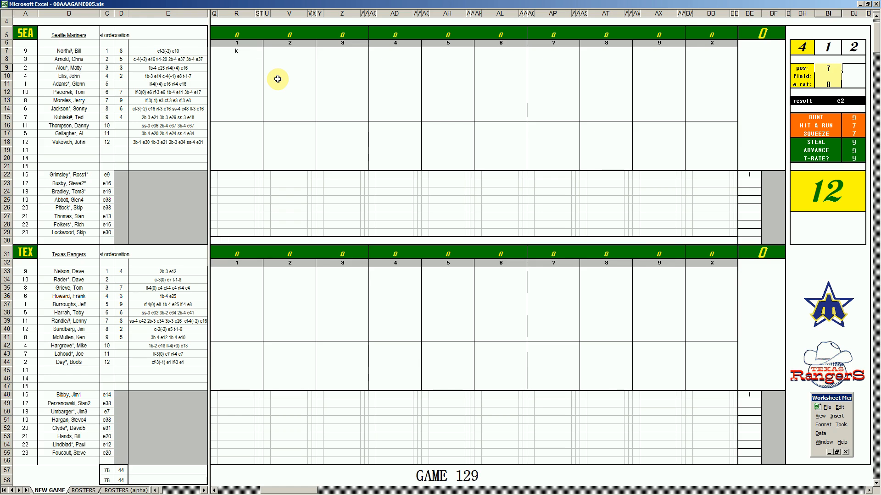
pyautogui.press('Return')
pyautogui.press('Return')
pyautogui.write('4')
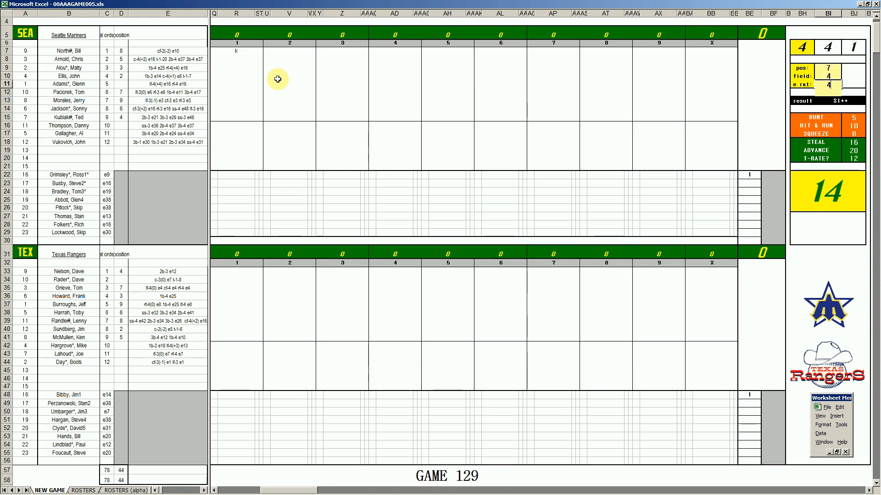
pyautogui.press('Return')
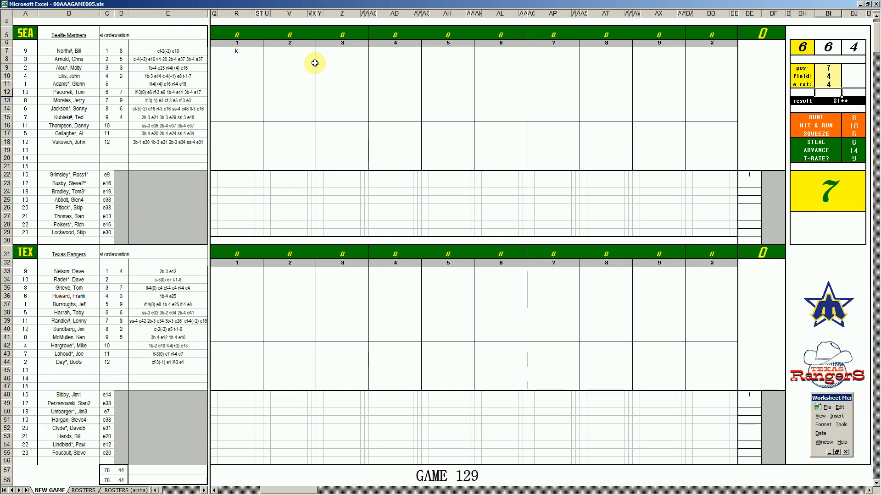
# Record the first-inning results 1, 1 and k for Seattle's second, third and fourth batters in R8 to R10
pyautogui.click(239, 60)
pyautogui.press('Return')
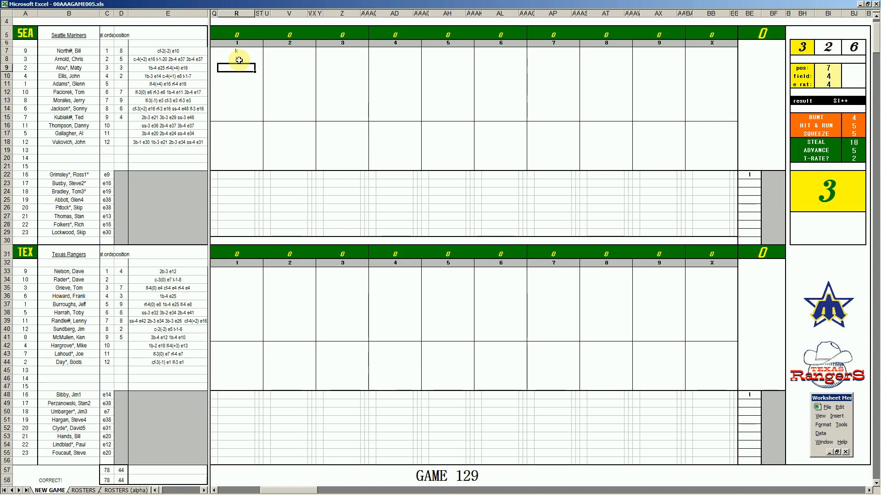
pyautogui.write('1')
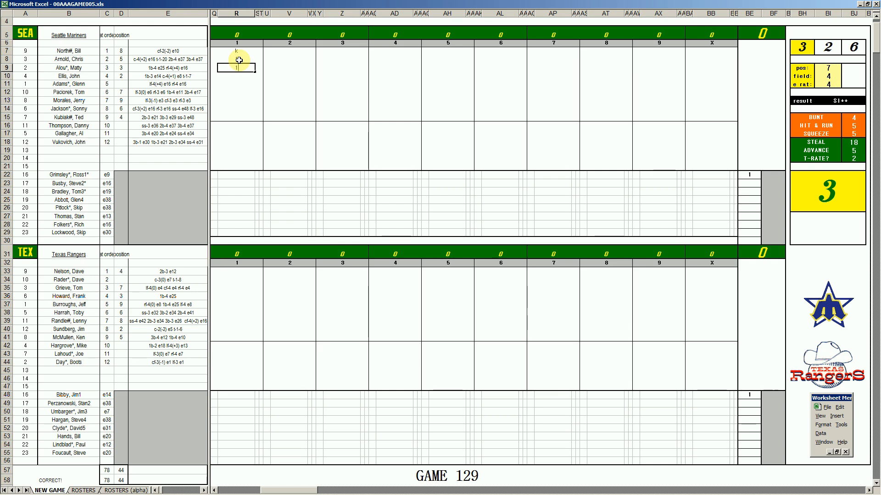
pyautogui.press('Return')
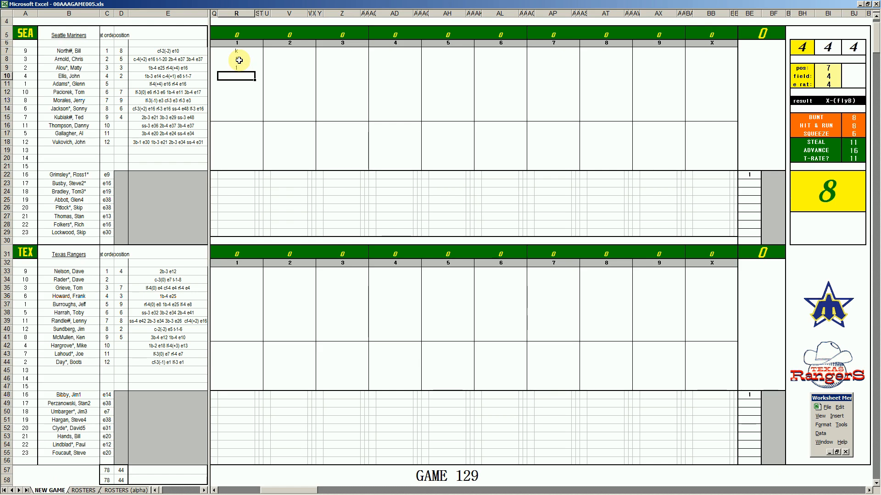
pyautogui.write('k')
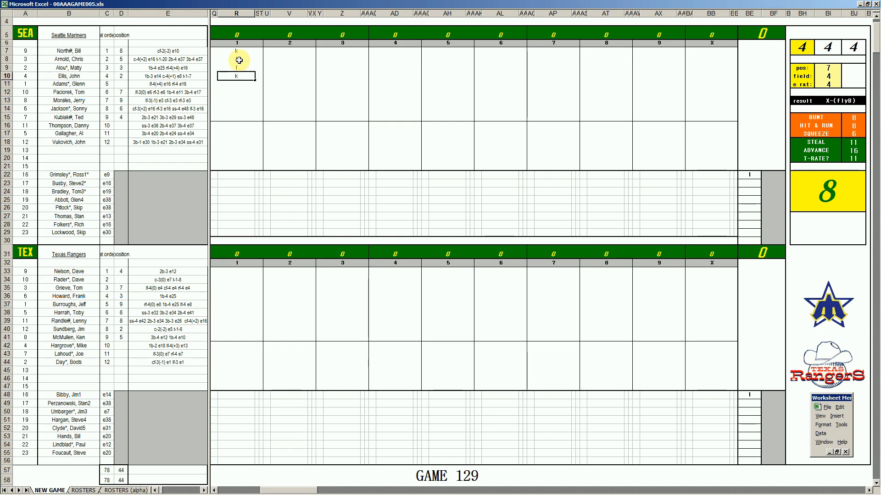
pyautogui.press('Return')
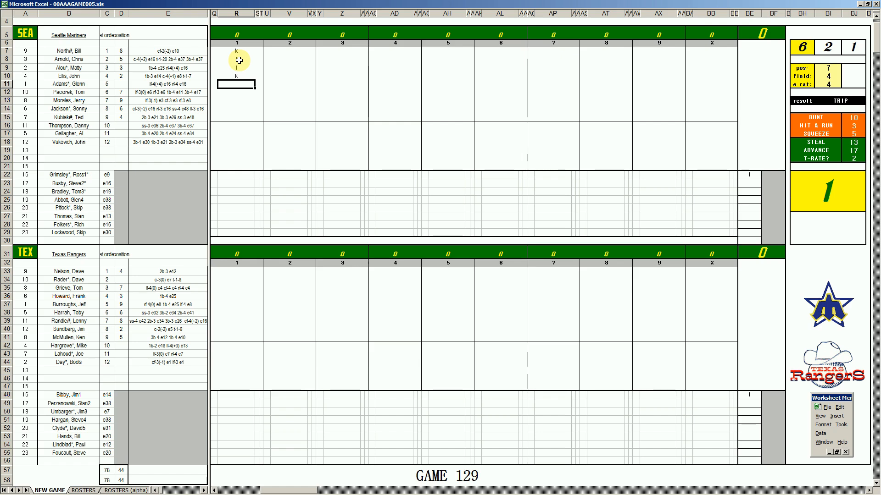
# Set the fielding check to position 1, field rating 2 and error rating 14
pyautogui.write('1')
pyautogui.press('Return')
pyautogui.write('2')
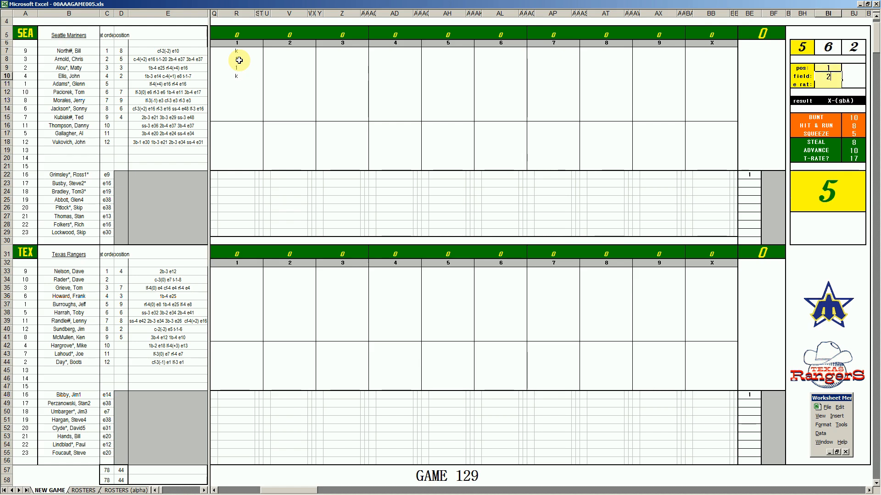
pyautogui.press('Return')
pyautogui.write('14')
pyautogui.press('Return')
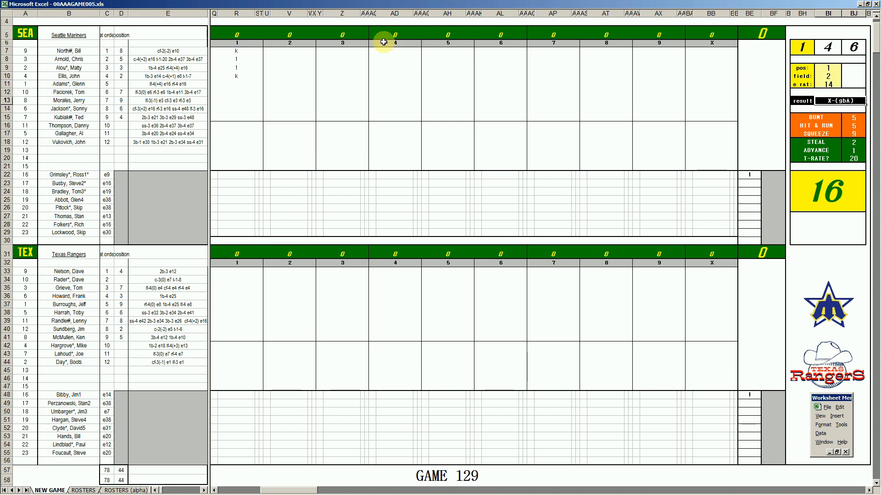
# Record #13 as the fifth Seattle batter's first-inning result in R11, and move to the Texas leadoff batter's first-inning cell
pyautogui.click(237, 83)
pyautogui.write('#13')
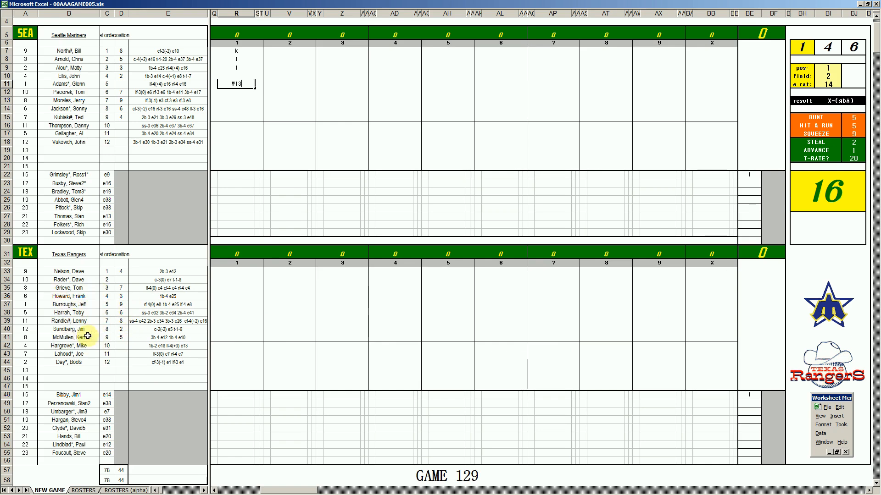
pyautogui.click(241, 274)
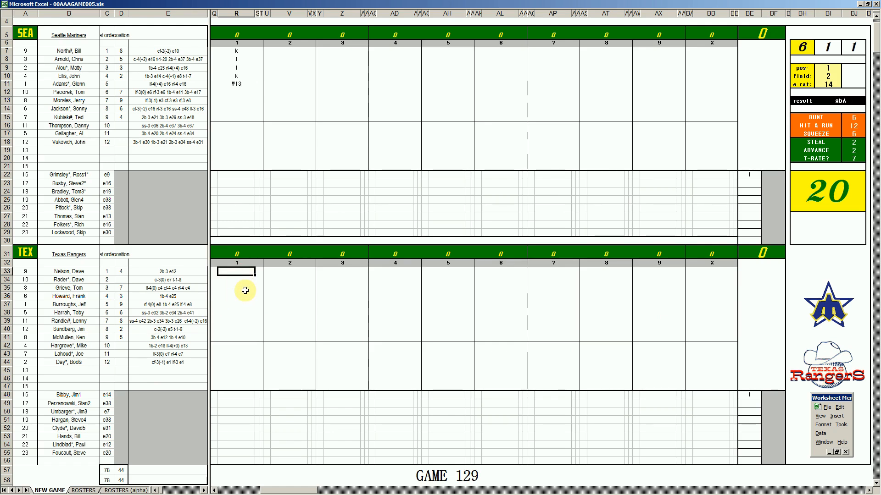
# Set the fielding check for the Texas leadoff batter to position 4, field rating 3 and error rating 14
pyautogui.hotkey('ctrl', 'q')
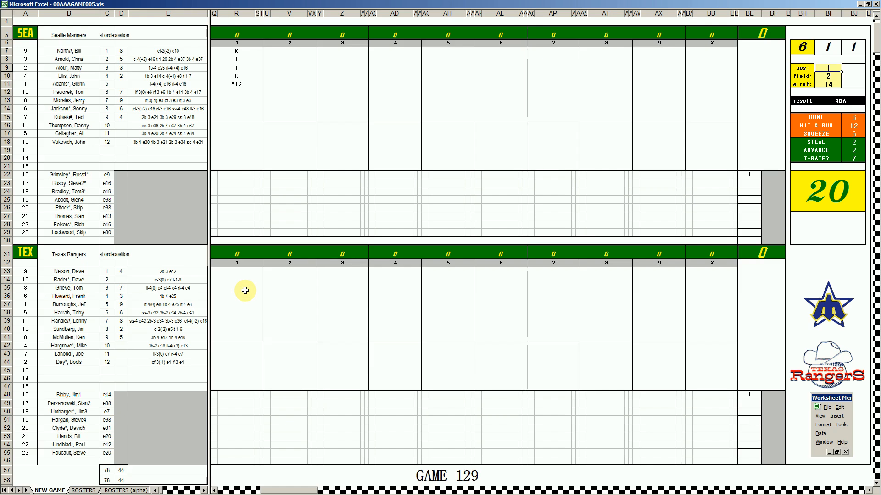
pyautogui.write('4')
pyautogui.press('Return')
pyautogui.write('32')
pyautogui.press('BackSpace')
pyautogui.press('Return')
pyautogui.write('14')
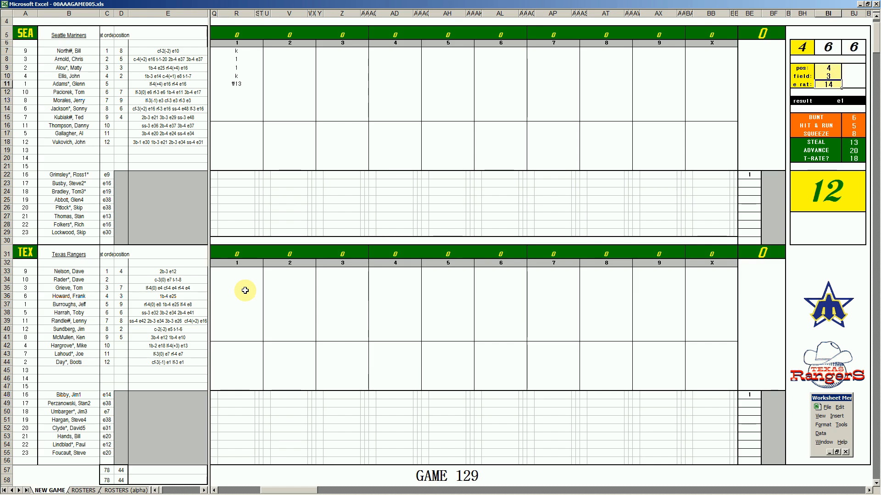
# Record first-inning results e4 with a 2 in T33 for the Texas leadoff batter, and #33 for the second batter
pyautogui.click(236, 274)
pyautogui.write('e4')
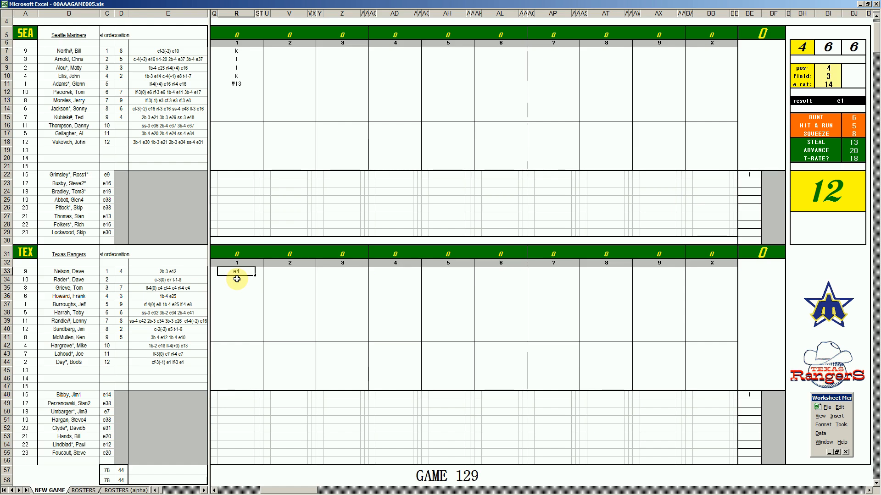
pyautogui.press('Tab')
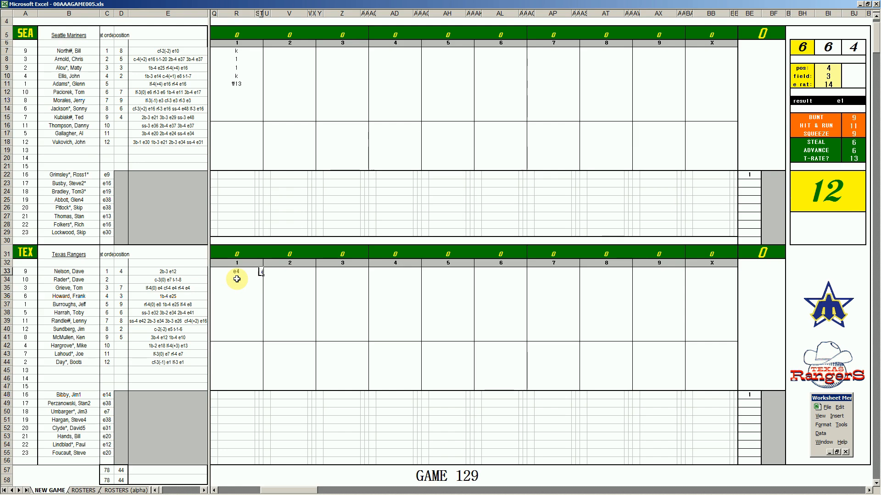
pyautogui.click(236, 279)
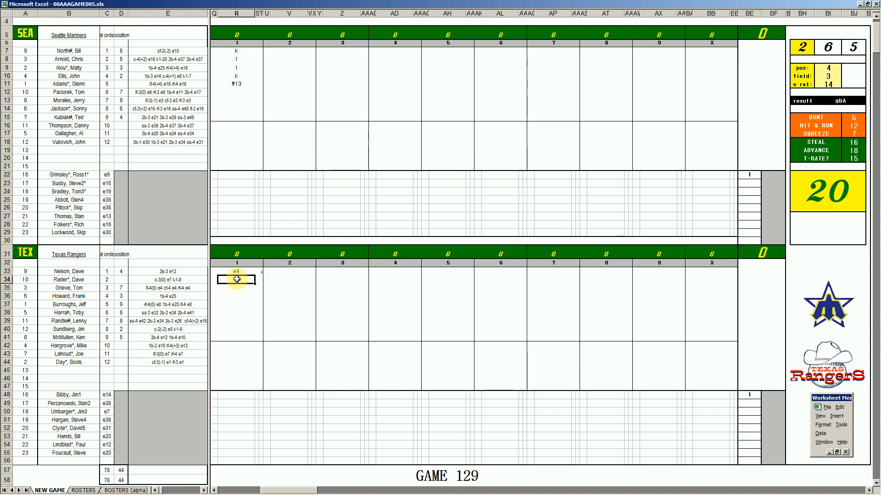
pyautogui.write('#33')
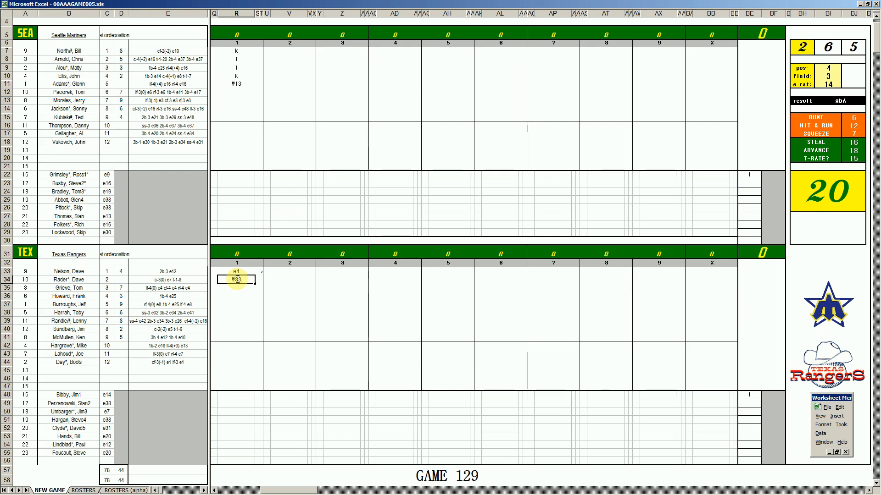
pyautogui.press('Return')
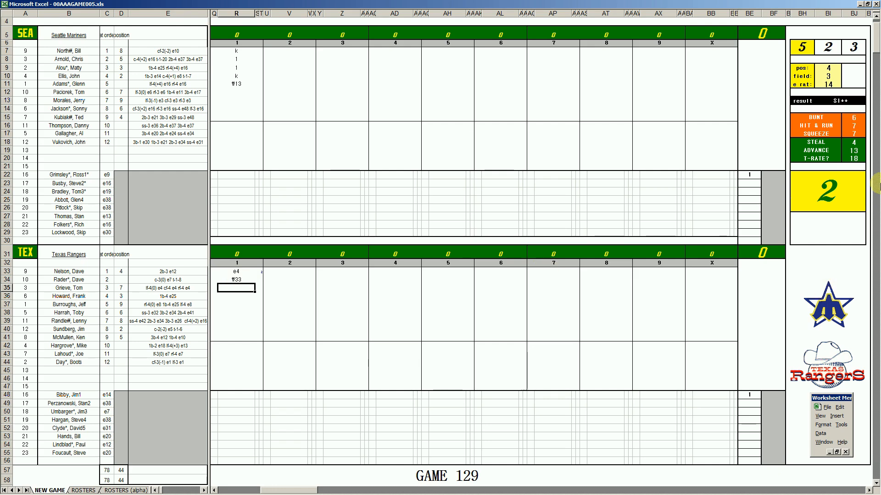
# Record 3 with a 1 in S35 for Texas's third batter, and mark the leadoff batter's run as 1 in Q33
pyautogui.write('3')
pyautogui.press('Right')
pyautogui.write('1')
pyautogui.press('Left')
pyautogui.press('Left')
pyautogui.press('Up')
pyautogui.press('Up')
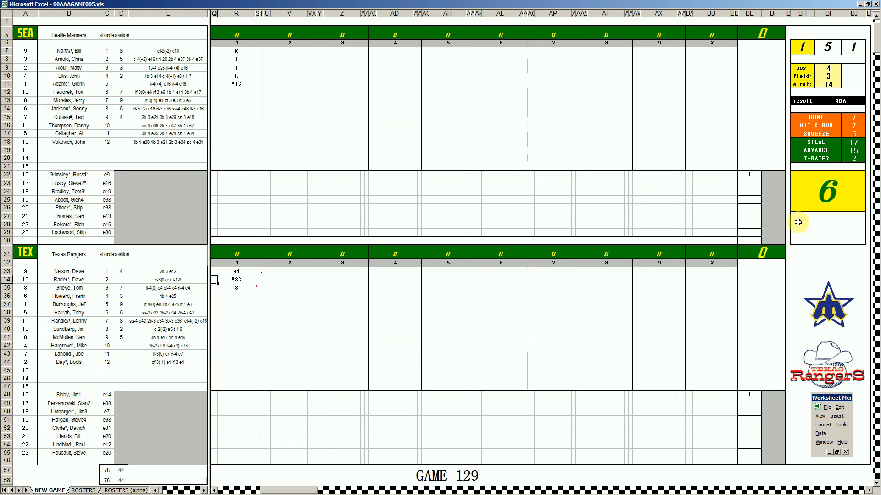
pyautogui.write('1')
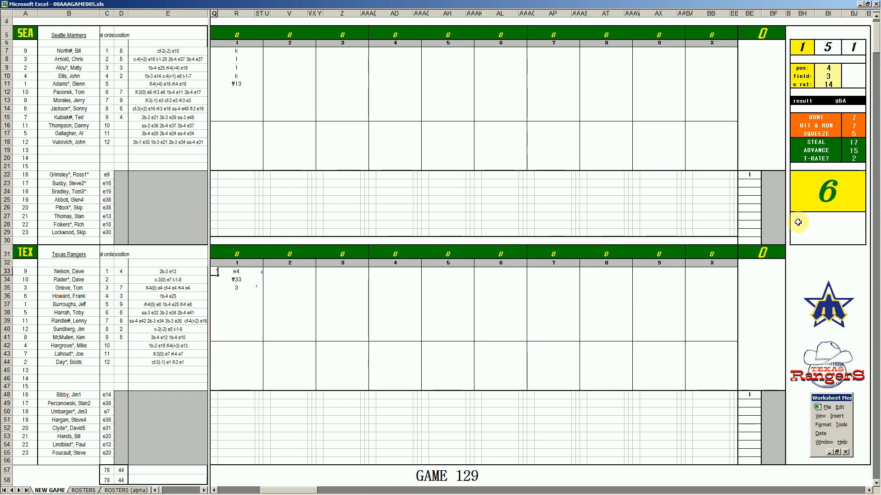
pyautogui.press('Right')
pyautogui.press('Down')
pyautogui.press('Down')
pyautogui.press('Down')
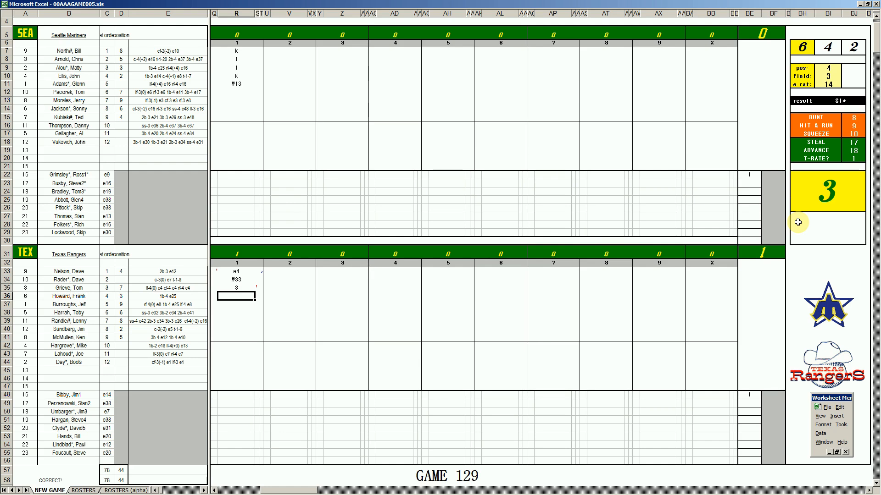
# Record 1 with a 1 in S36 for Texas's fourth batter, and mark the third batter's run as 1 in Q35
pyautogui.write('1')
pyautogui.press('Right')
pyautogui.write('1')
pyautogui.press('Left')
pyautogui.press('Left')
pyautogui.press('Up')
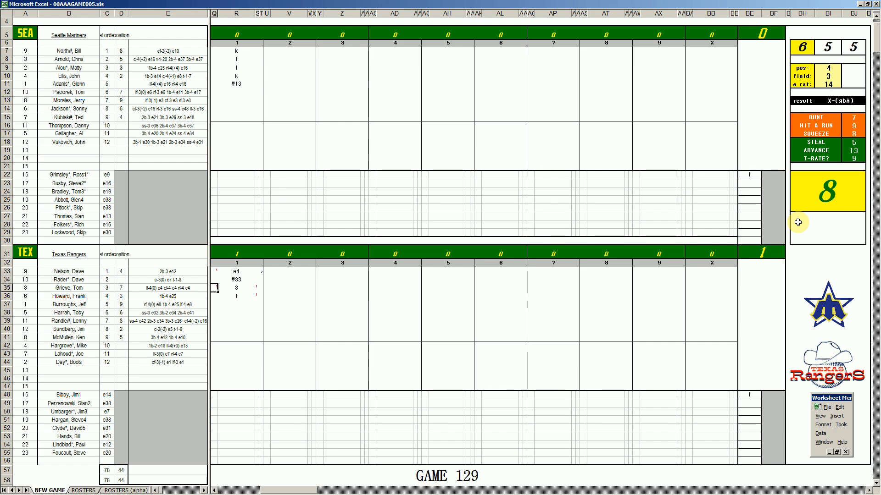
pyautogui.write('1')
pyautogui.press('Right')
pyautogui.press('Down')
pyautogui.press('Down')
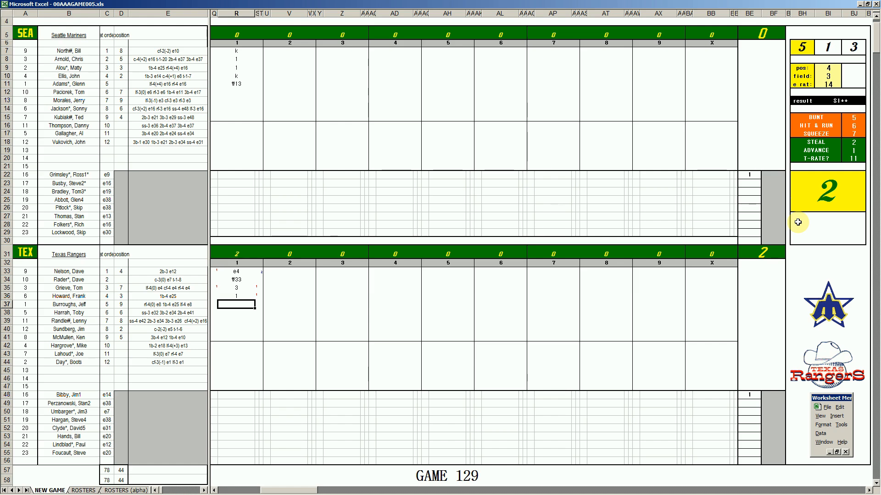
# Record 4 with a 2 in S37 for Texas's fifth batter, and mark runs of 1 in Q36 and Q37
pyautogui.write('4')
pyautogui.press('Left')
pyautogui.press('Up')
pyautogui.write('1')
pyautogui.press('Down')
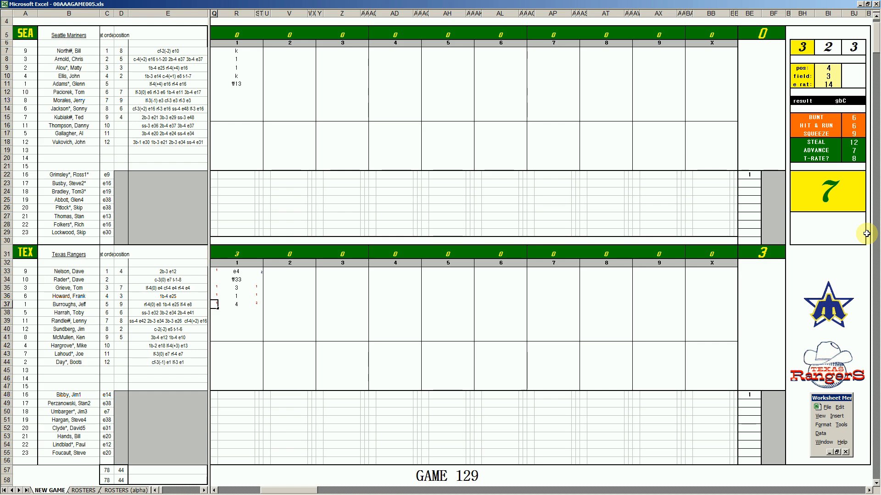
# Record #13 and #63 as the first-inning results for Texas's sixth and seventh batters in R38 and R39
pyautogui.press('Right')
pyautogui.press('Down')
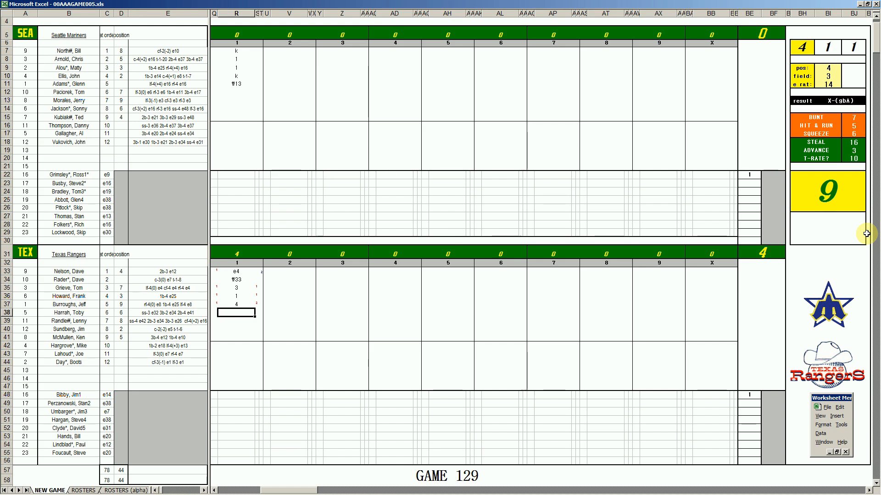
pyautogui.write('#13')
pyautogui.press('Return')
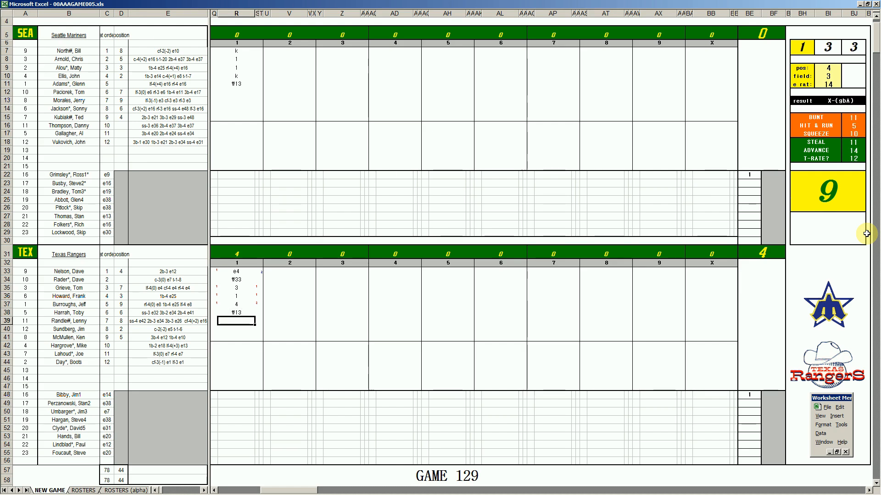
pyautogui.write('#63')
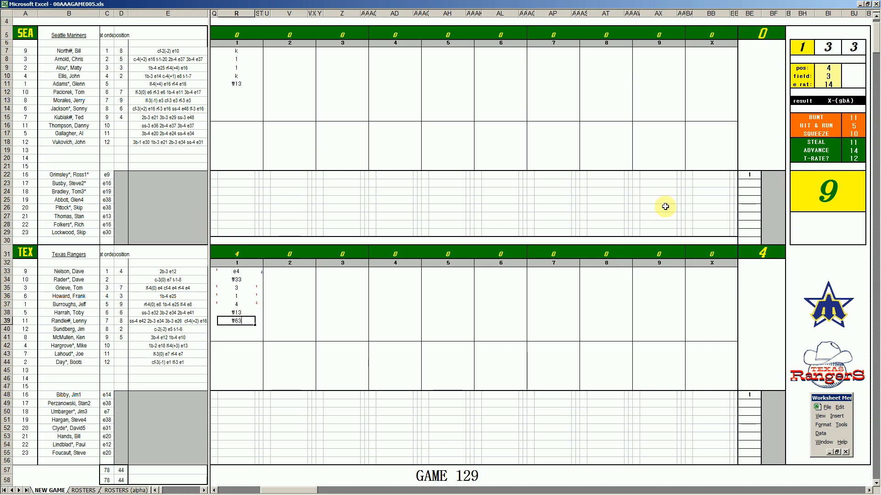
# Record Seattle's second-inning results #7, #53, 8 and #9 for the sixth through ninth batters in V12 to V15
pyautogui.click(290, 92)
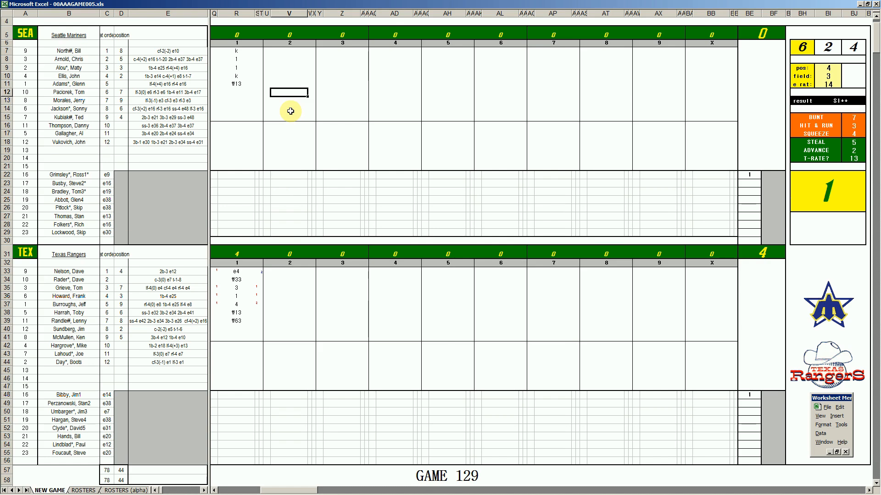
pyautogui.write('#7')
pyautogui.press('Return')
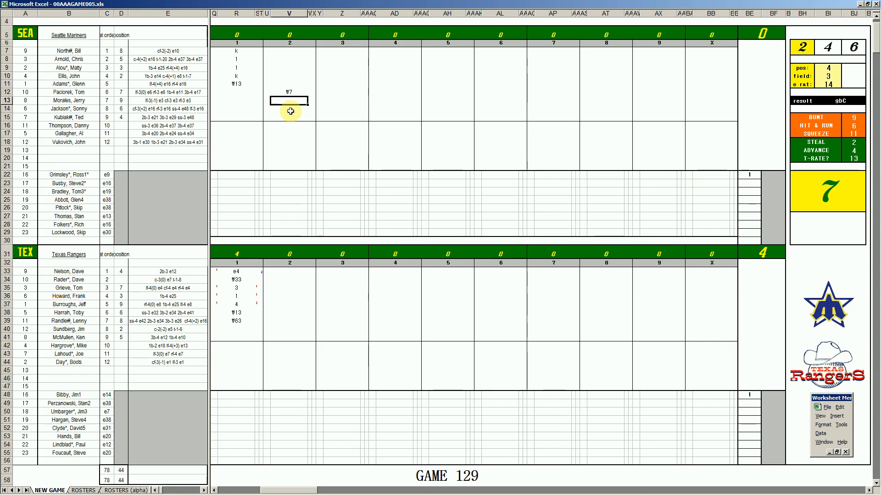
pyautogui.write('#53')
pyautogui.press('Return')
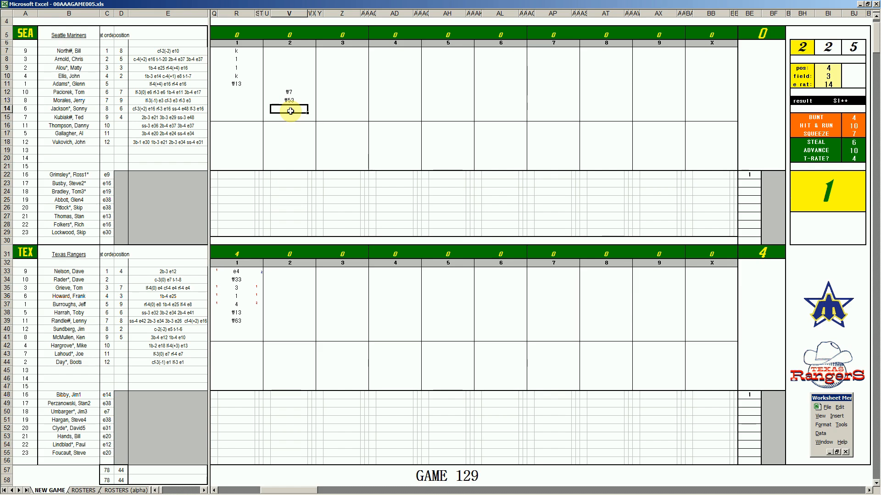
pyautogui.press('Return')
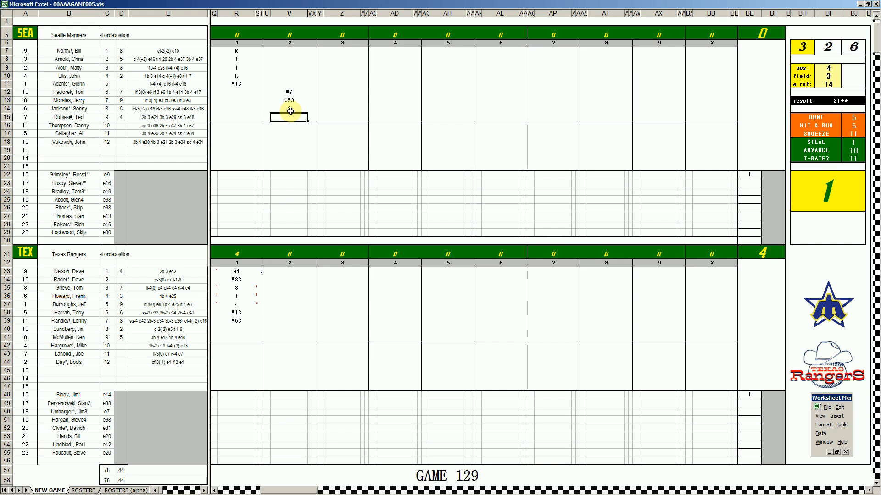
pyautogui.write('#9')
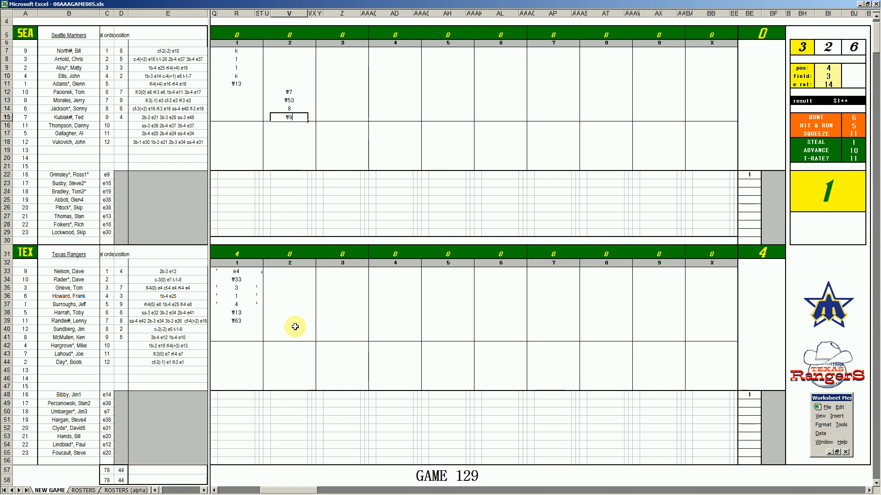
# Record second-inning results 1 and 8 for Texas's eighth and ninth batters in V40 and V41
pyautogui.click(295, 327)
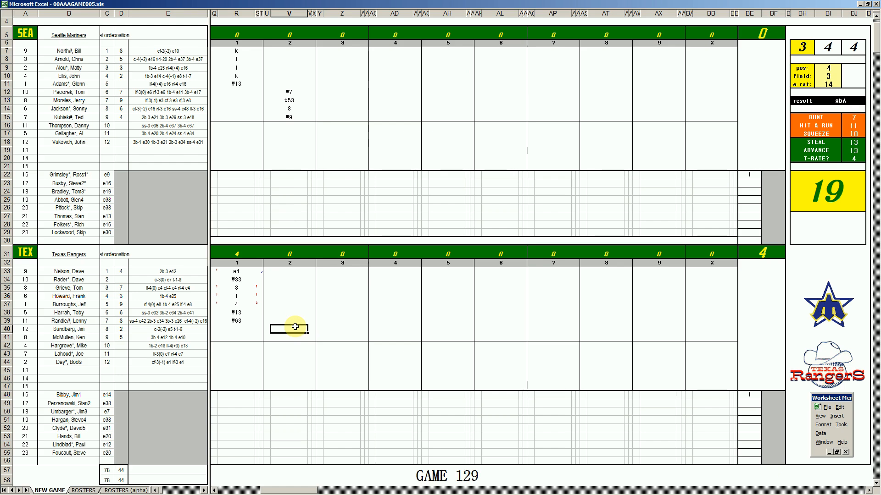
pyautogui.write('1')
pyautogui.press('Return')
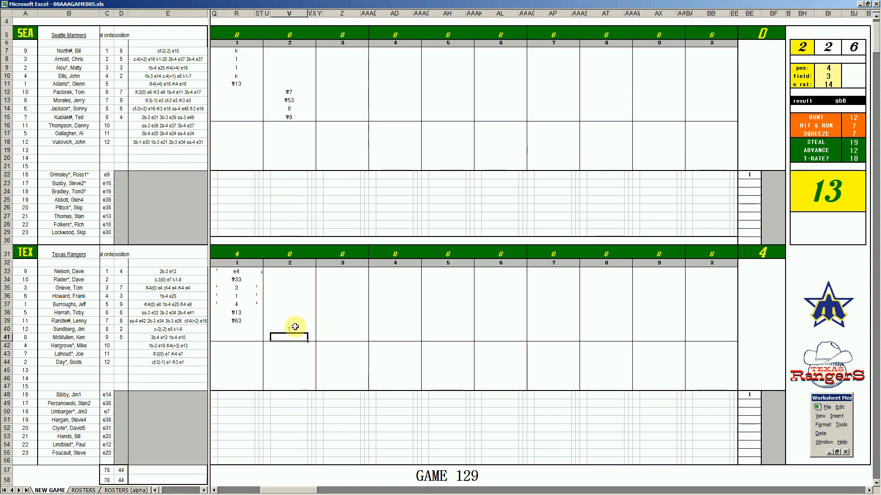
pyautogui.write('8')
# Record second-inning results #8 and #43 for Texas's first and second batters in V33 and V34
pyautogui.press('Up')
pyautogui.press('Up')
pyautogui.press('Up')
pyautogui.press('Up')
pyautogui.press('Up')
pyautogui.press('Up')
pyautogui.press('Up')
pyautogui.press('Up')
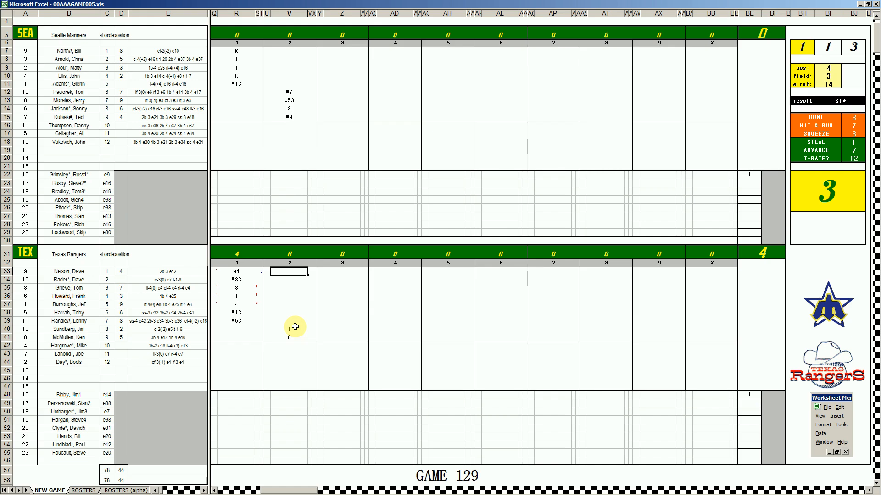
pyautogui.write('#8')
pyautogui.press('Return')
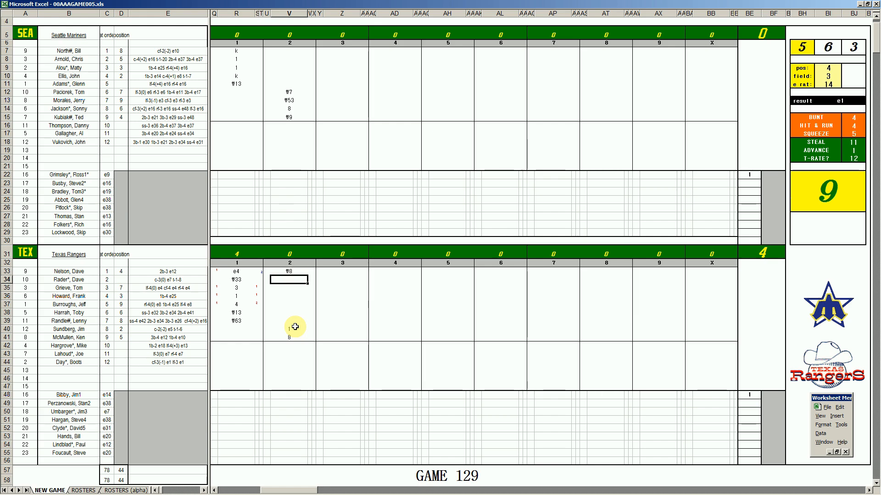
pyautogui.write('#43')
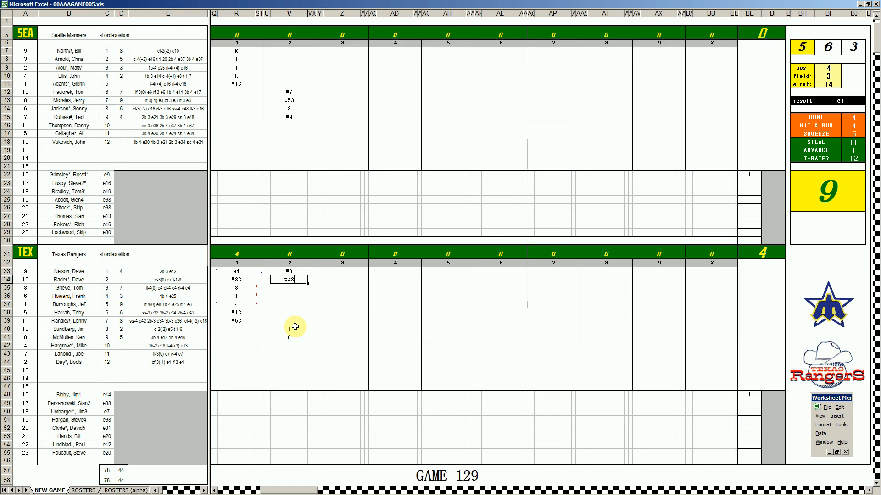
# Record 1 with a 2 in W35 for Texas's third batter, and mark runs of 1 in U40 and U41
pyautogui.press('Return')
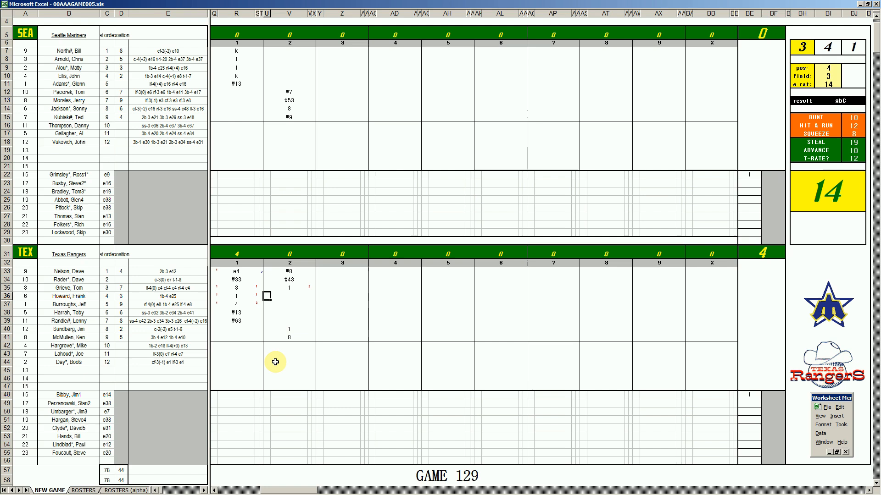
pyautogui.press('Down')
pyautogui.press('Down')
pyautogui.press('Down')
pyautogui.press('Down')
pyautogui.write('1')
pyautogui.press('Return')
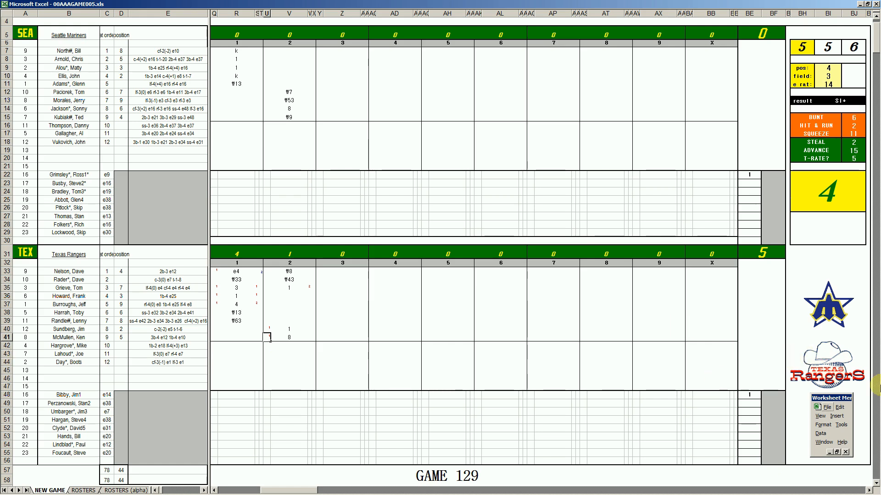
# Set the fielding check to position 2, field rating 4 and error rating 8, and record #2 for Texas's fourth batter in V36
pyautogui.click(290, 295)
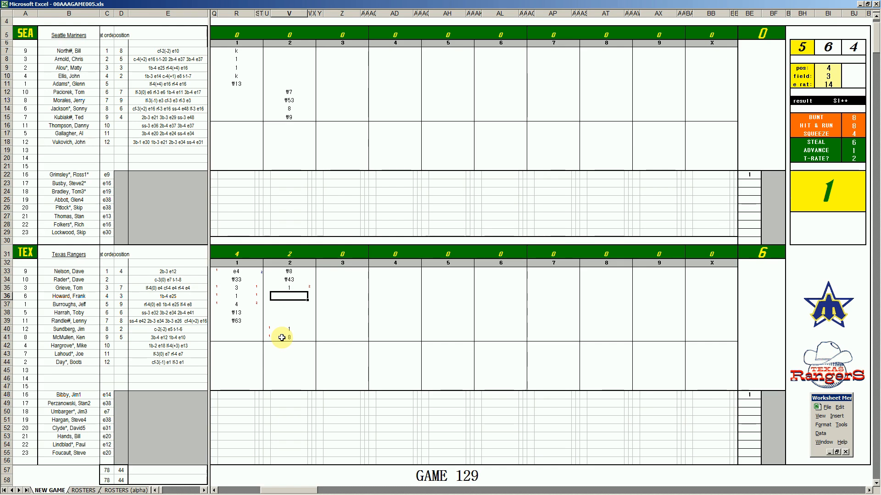
pyautogui.hotkey('ctrl', 'f')
pyautogui.write('2')
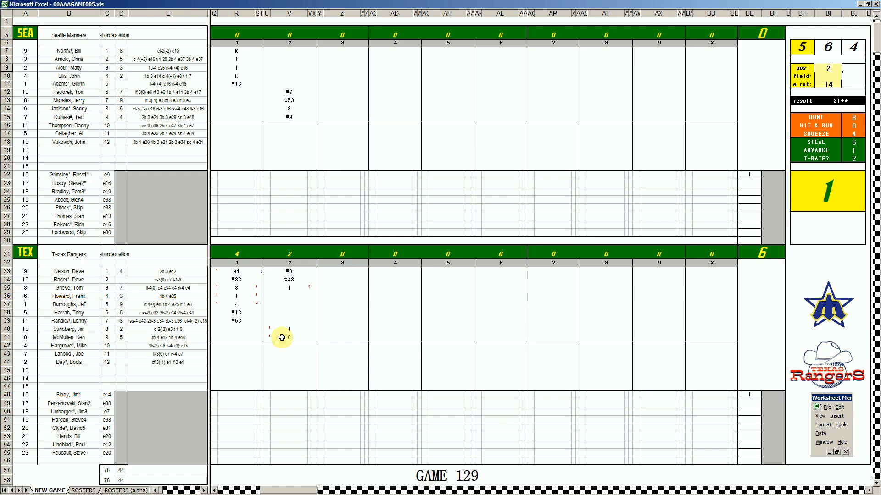
pyautogui.press('Return')
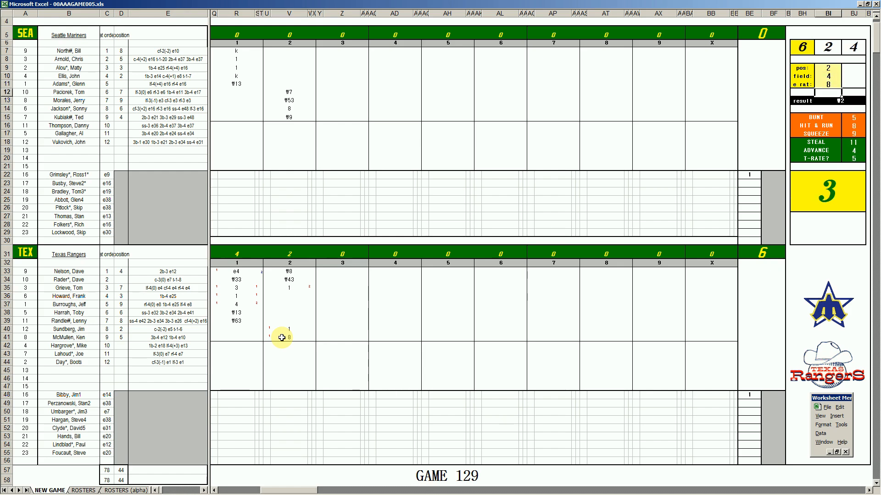
pyautogui.click(287, 296)
pyautogui.write('#2')
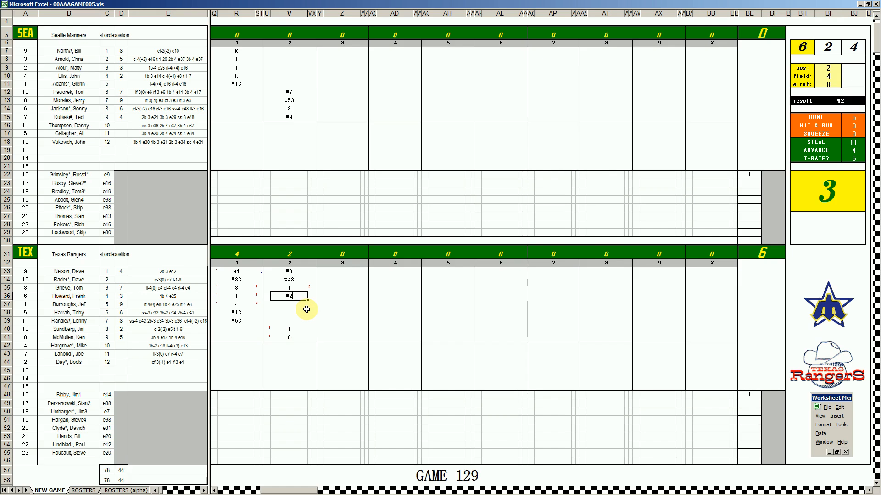
# Record third-inning results 8 and k for Seattle's first and second batters in Z7 and Z8
pyautogui.click(338, 52)
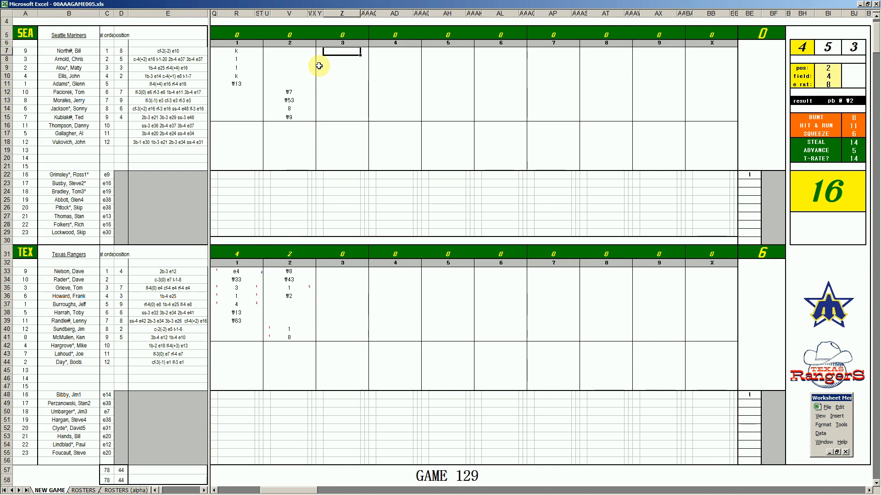
pyautogui.write('8')
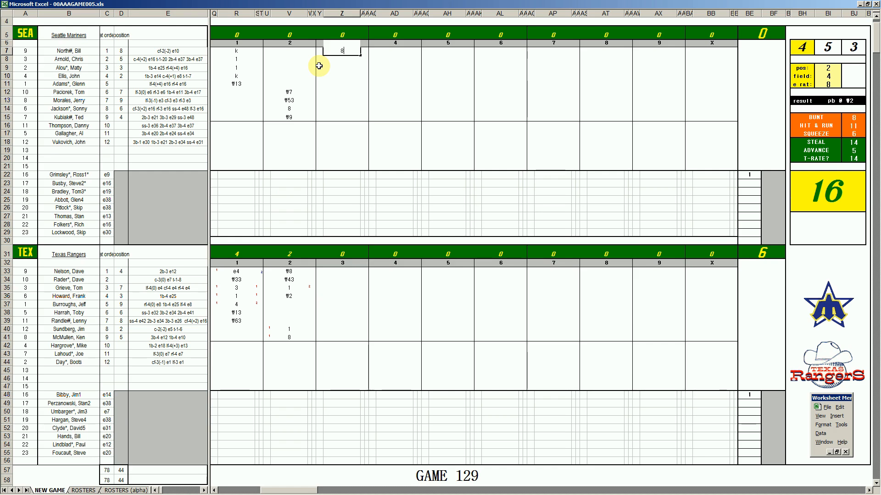
pyautogui.press('Return')
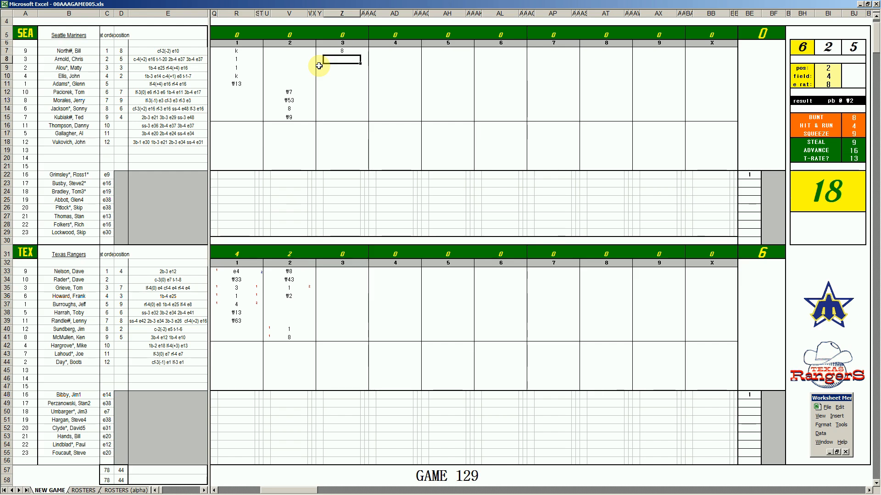
pyautogui.write('k')
pyautogui.press('Return')
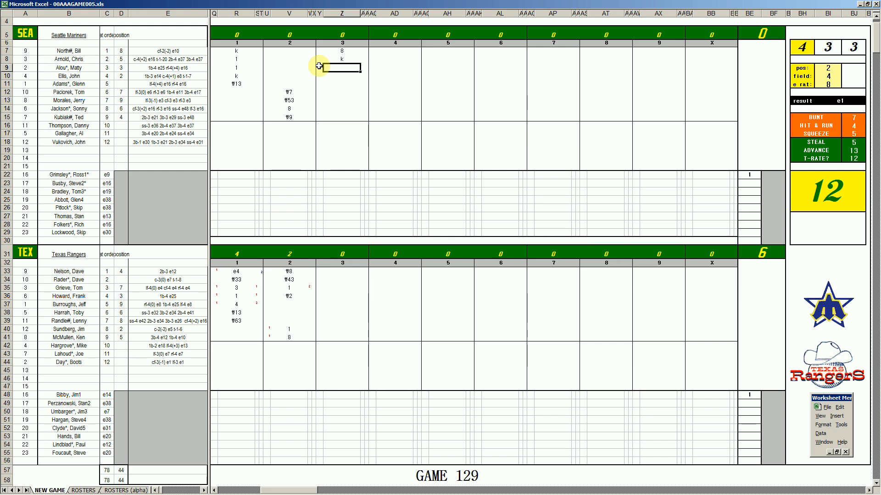
# Record third-inning results #7 and 8 for Seattle's third and fourth batters in Z9 and Z10
pyautogui.write('#')
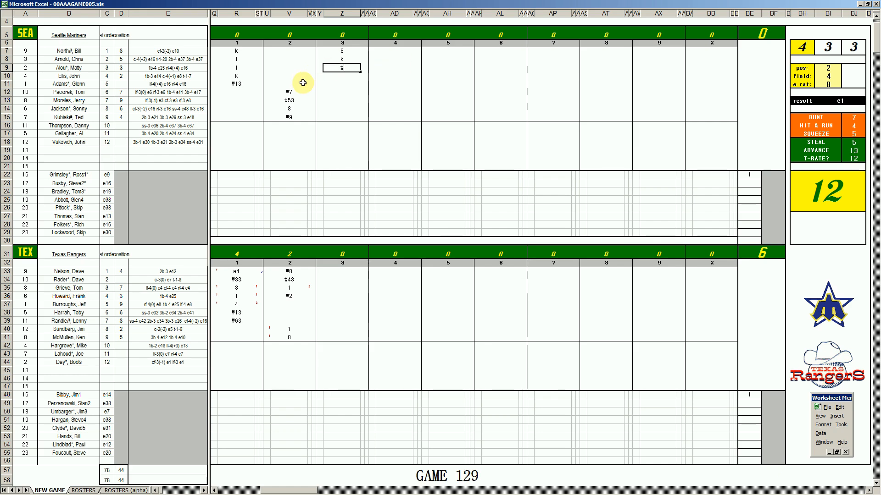
pyautogui.write('7')
pyautogui.press('Return')
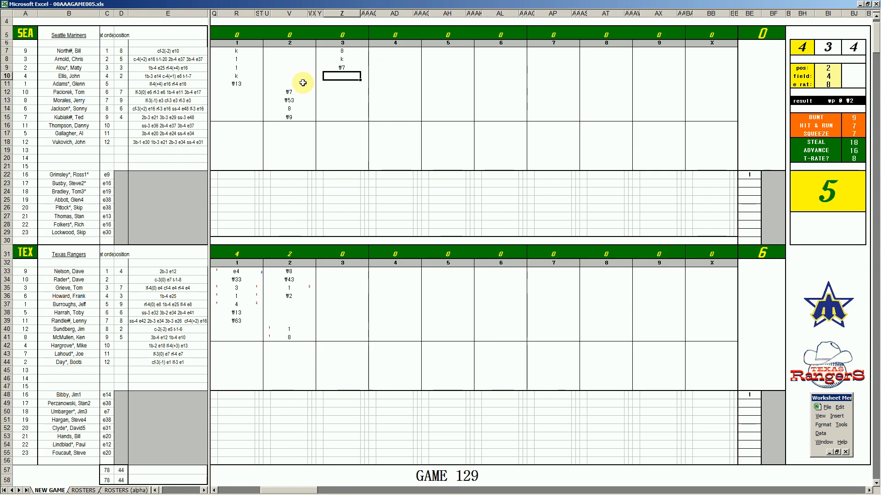
pyautogui.write('8')
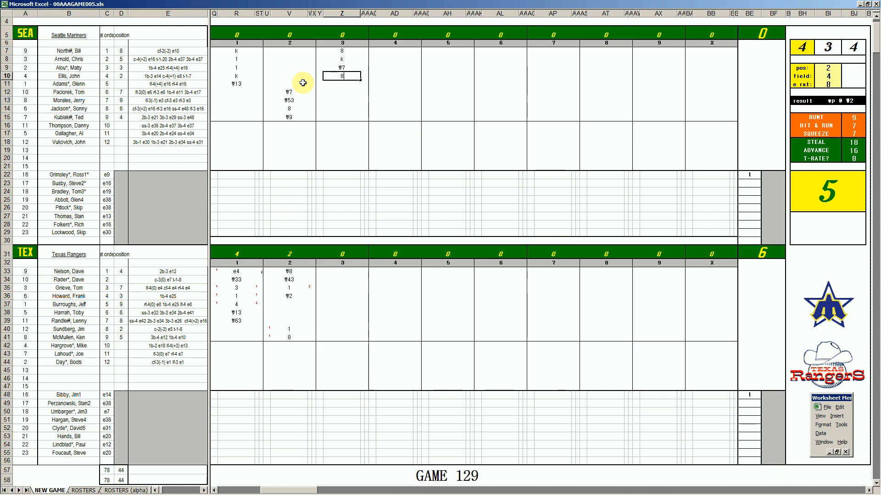
pyautogui.press('Return')
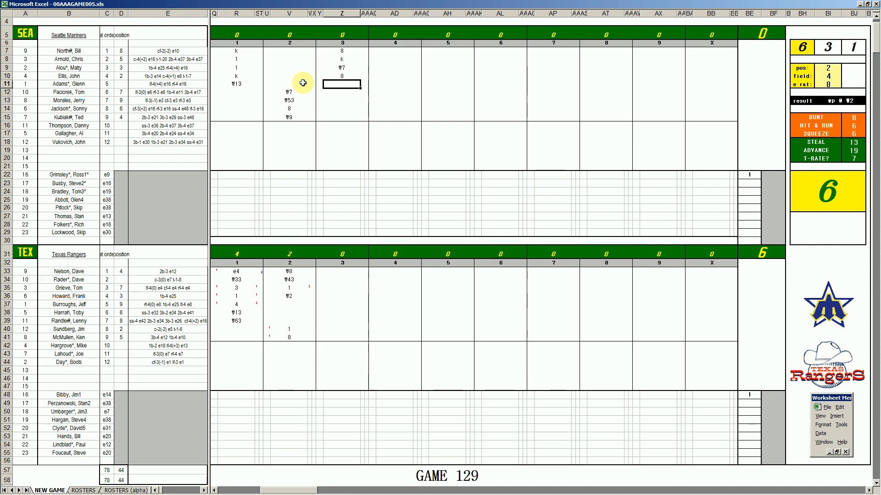
# Set the fielding check to position 4 and field rating 3, and record #43 for Seattle's fifth batter in Z11
pyautogui.hotkey('ctrl', 'p')
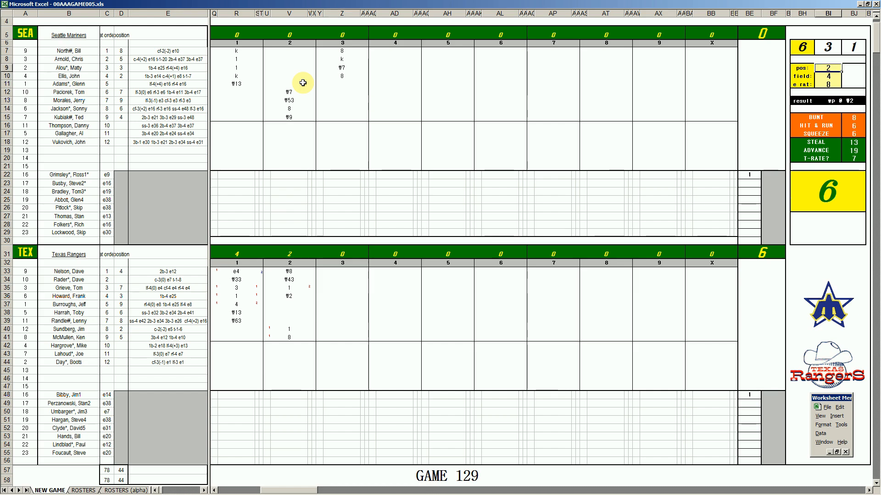
pyautogui.write('4')
pyautogui.press('Return')
pyautogui.write('3')
pyautogui.press('Return')
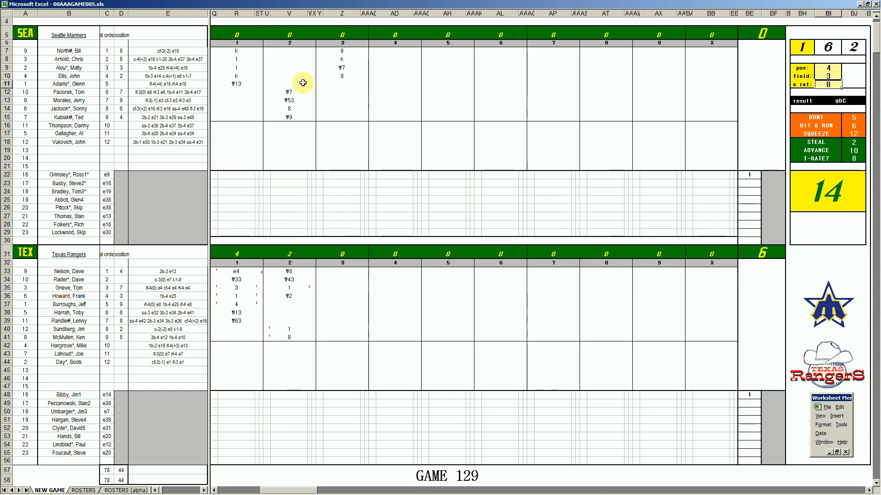
pyautogui.click(350, 83)
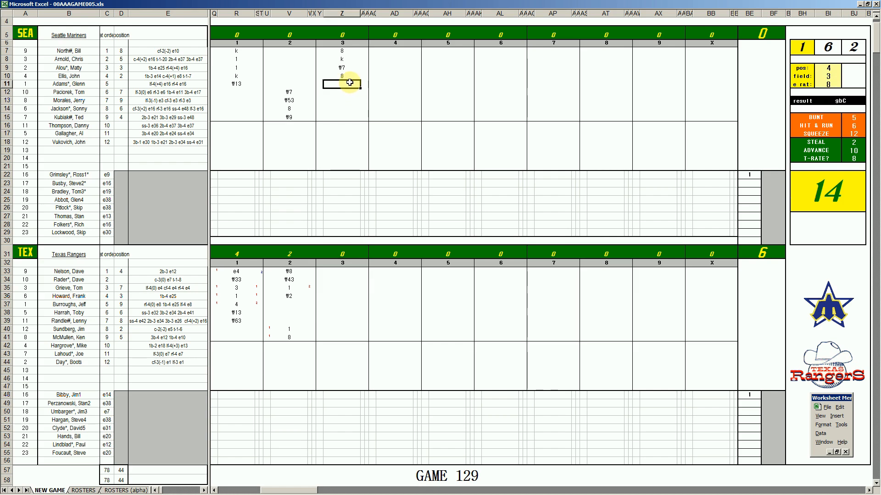
pyautogui.write('#43')
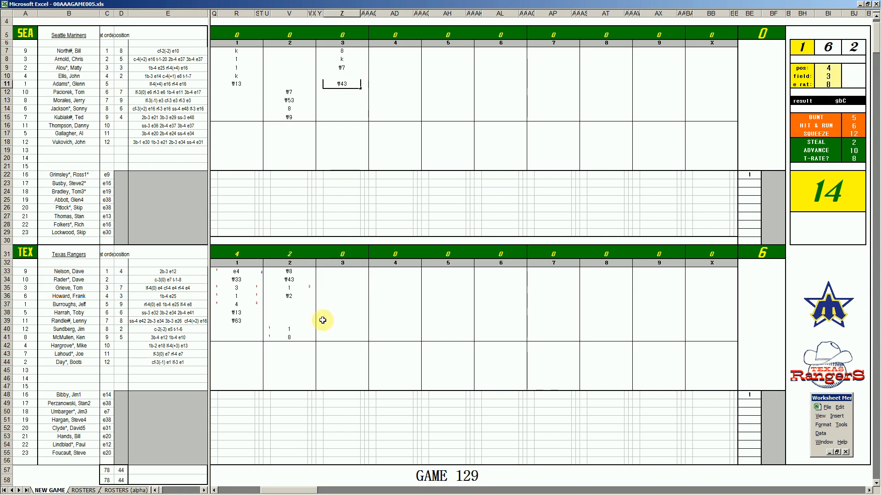
# Record third-inning results k and #9 for Texas's fifth and sixth batters in Z37 and Z38
pyautogui.click(335, 300)
pyautogui.press('F9')
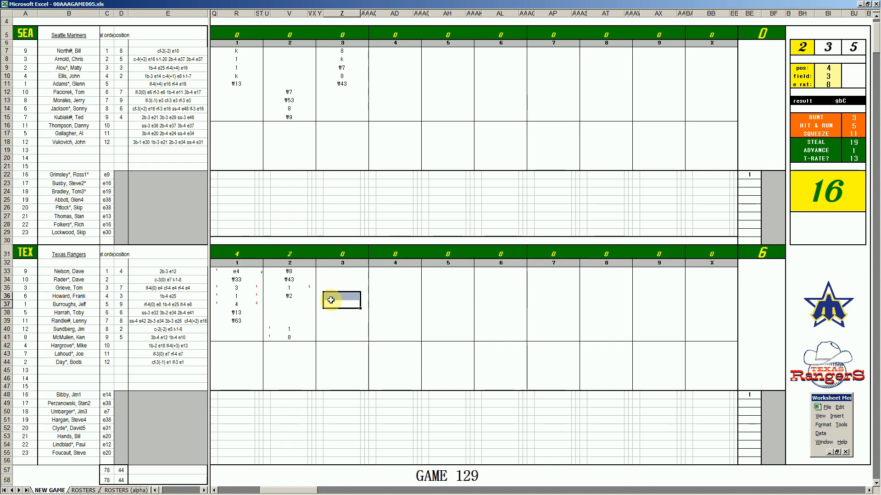
pyautogui.click(331, 301)
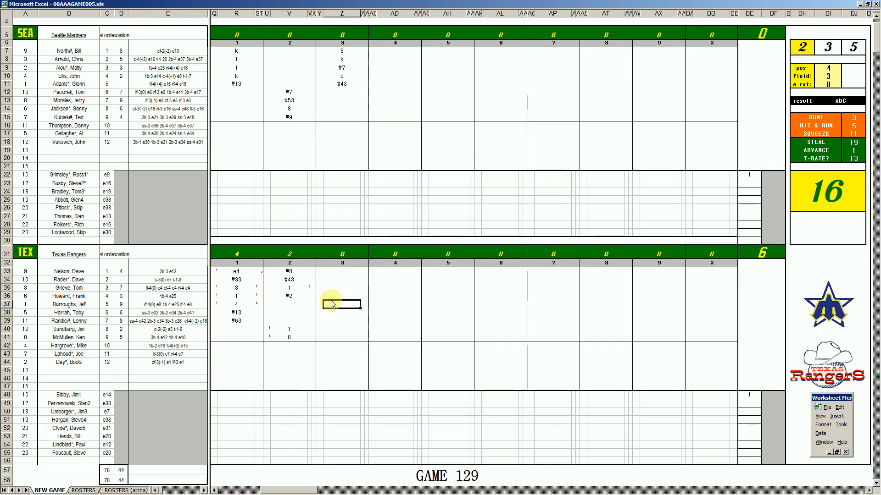
pyautogui.write('k')
pyautogui.press('Return')
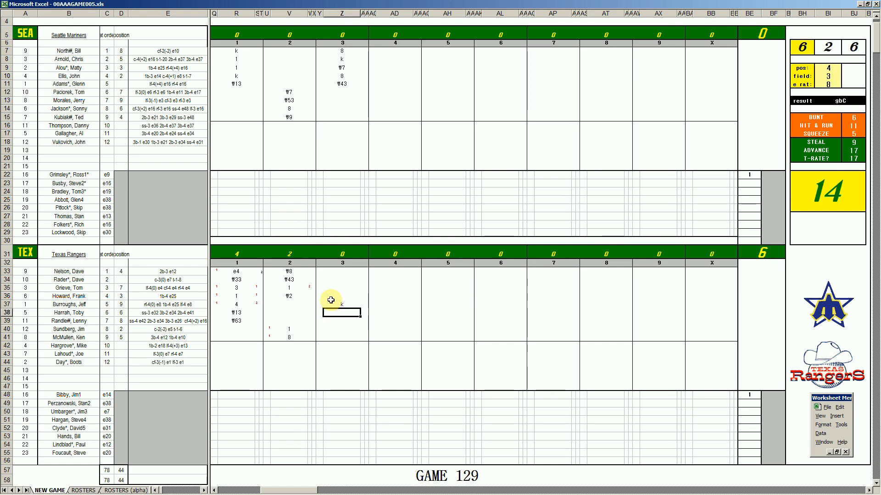
pyautogui.write('#9')
pyautogui.press('Return')
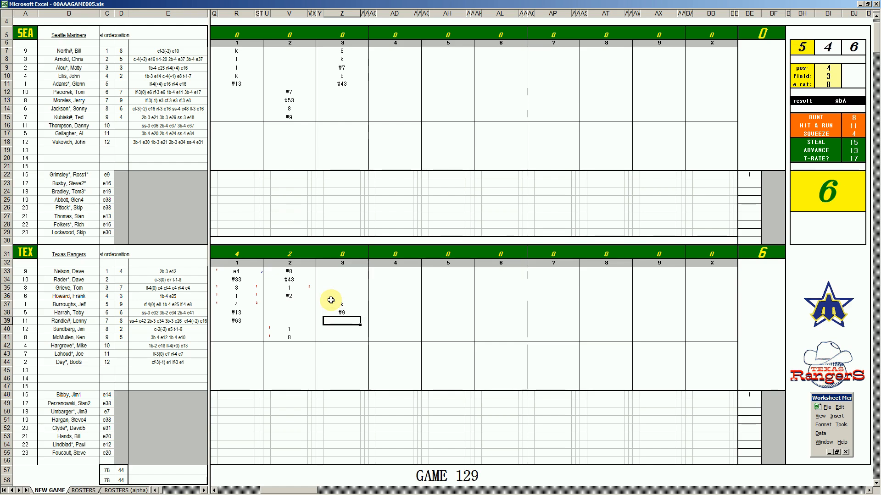
# Set the fielding check to position 2 and field rating 4, and record #2 for Texas's seventh batter in Z39
pyautogui.hotkey('ctrl', 'f')
pyautogui.write('2')
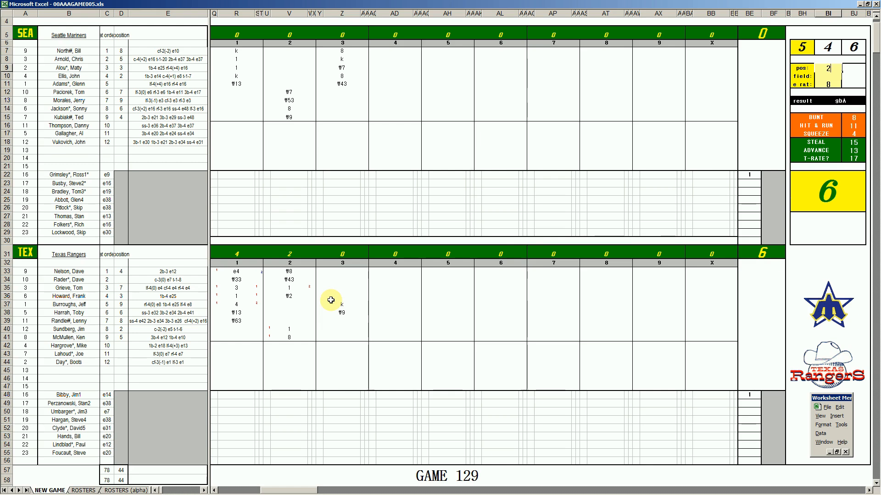
pyautogui.press('Return')
pyautogui.write('4')
pyautogui.press('Return')
pyautogui.click(344, 320)
pyautogui.write('#2')
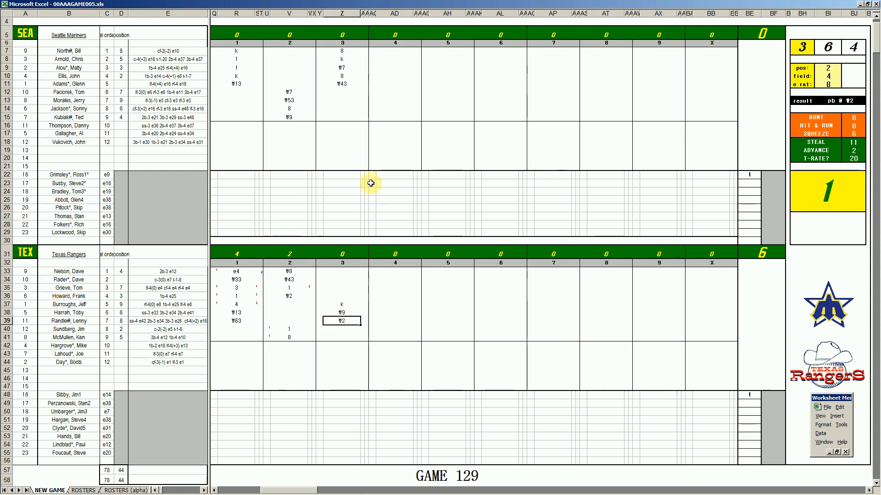
# Record fourth-inning results k, #63 and k for Seattle's sixth, seventh and eighth batters in AD12 to AD14
pyautogui.click(390, 91)
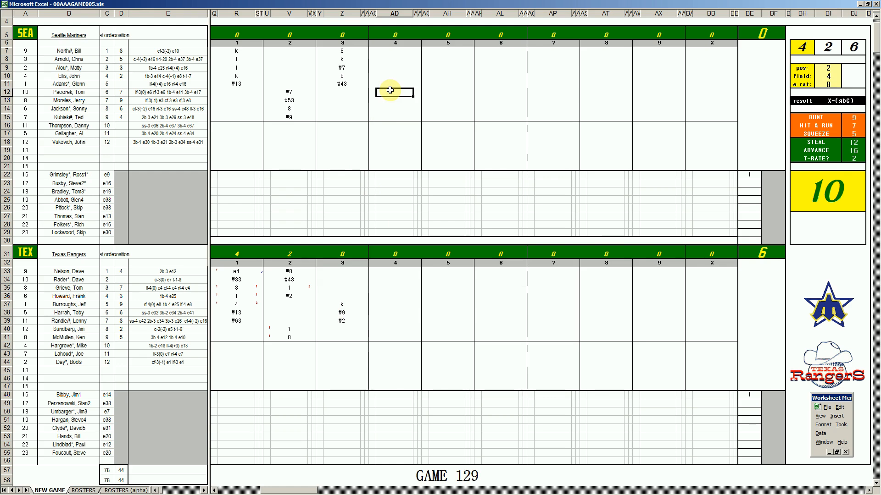
pyautogui.write('k')
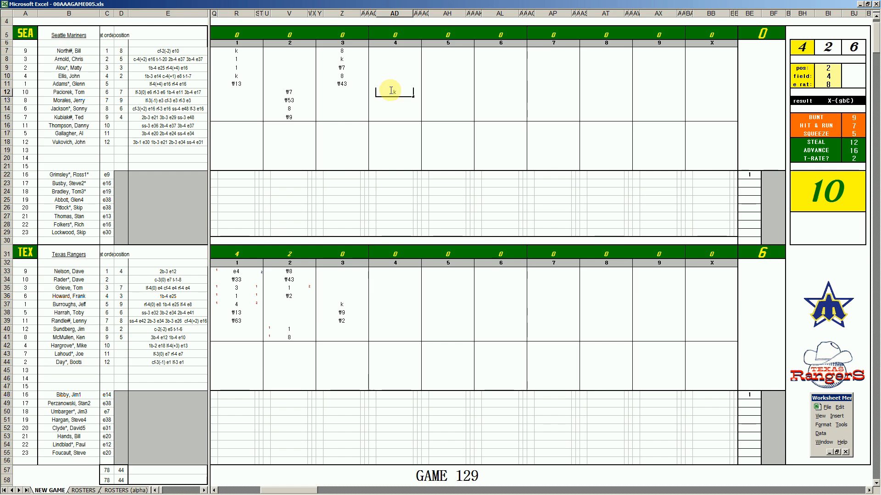
pyautogui.press('Return')
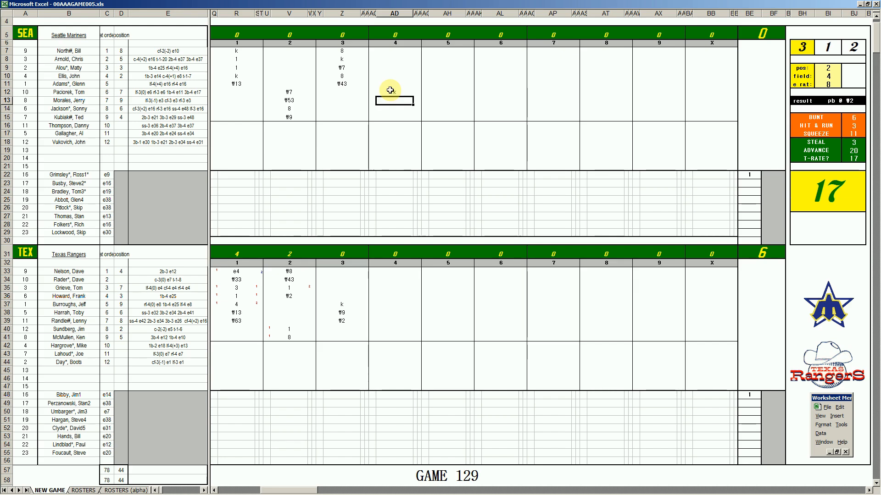
pyautogui.write('#63')
pyautogui.press('Return')
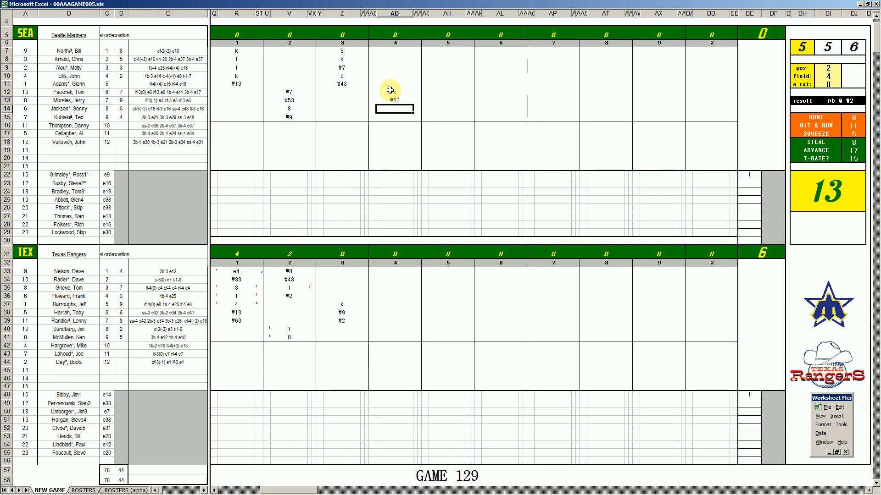
pyautogui.write('k')
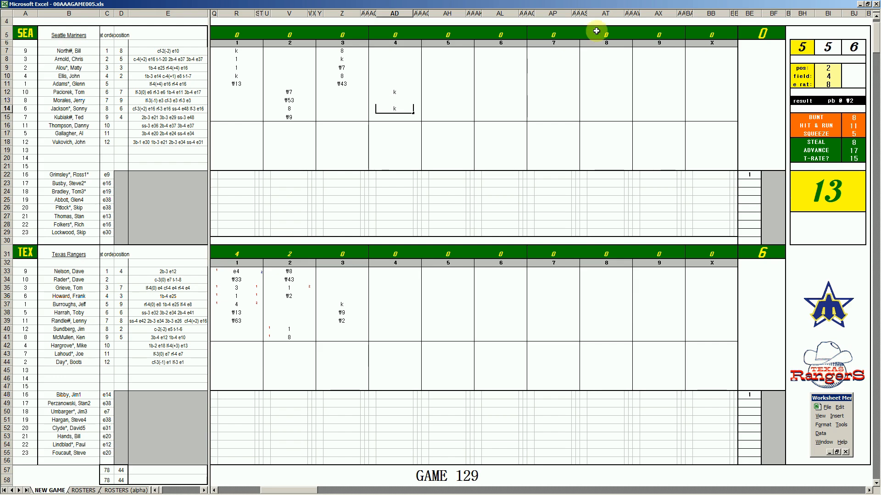
# Record fourth-inning results 8 and #643 for Texas's eighth and ninth batters in AD40 and AD41
pyautogui.click(390, 327)
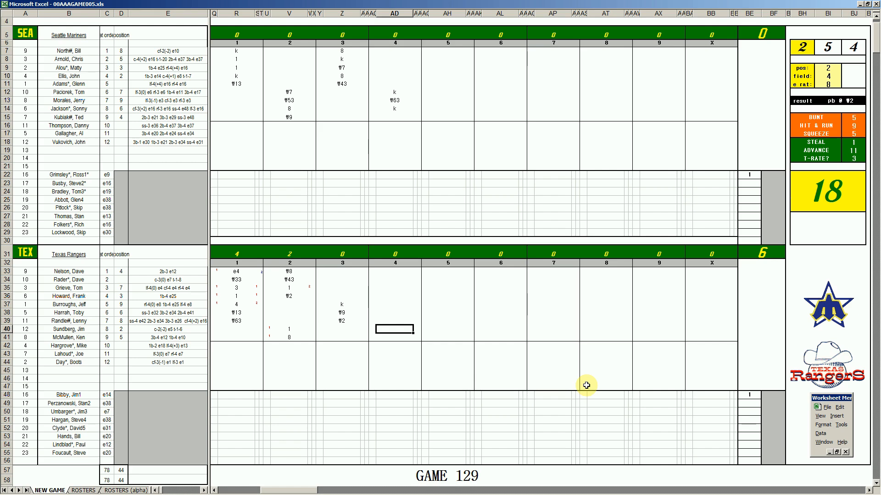
pyautogui.write('8')
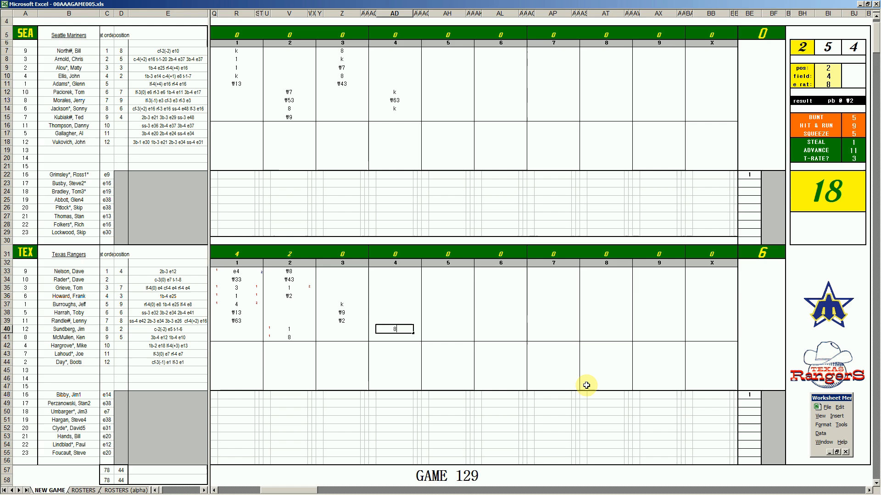
pyautogui.press('Return')
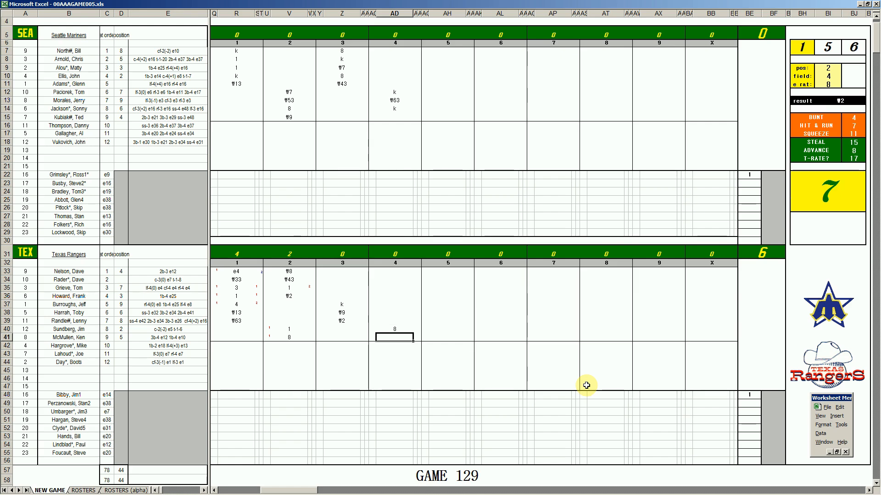
pyautogui.write('#643')
# Record a fourth-inning 1 for Texas's first batter in AD33, with a 2 in AF33
pyautogui.press('Up')
pyautogui.press('Up')
pyautogui.press('Up')
pyautogui.press('Up')
pyautogui.press('Up')
pyautogui.press('Up')
pyautogui.press('Up')
pyautogui.press('Up')
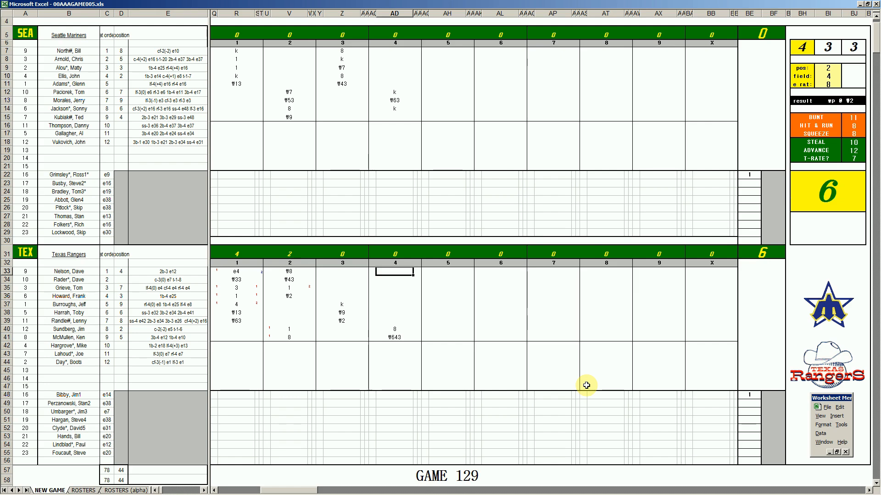
pyautogui.write('1')
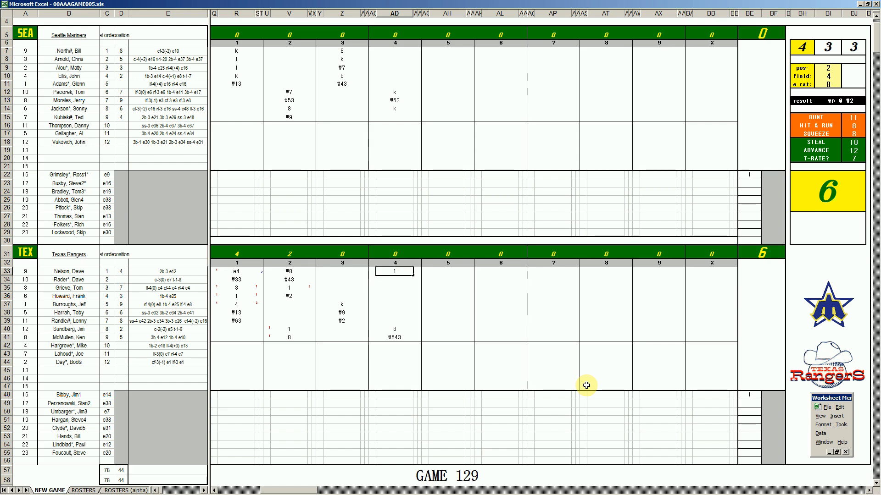
pyautogui.press('Return')
pyautogui.press('Up')
pyautogui.press('Right')
pyautogui.press('Right')
pyautogui.write('2')
pyautogui.press('Left')
pyautogui.press('Left')
# Record 1 for Texas's second batter in AD34 with a 1 in AE34, and mark a run of 1 in AC33
pyautogui.press('Down')
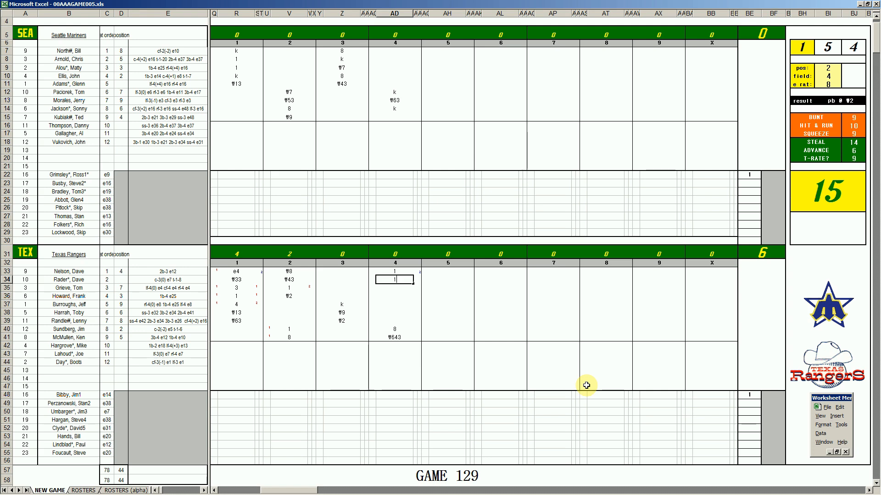
pyautogui.press('Right')
pyautogui.write('1')
pyautogui.press('Left')
pyautogui.press('Left')
pyautogui.press('Up')
pyautogui.write('1')
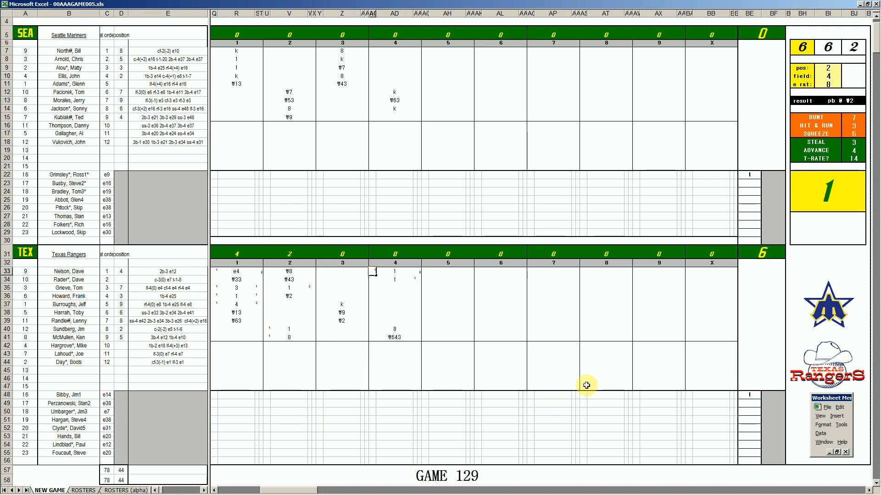
pyautogui.press('Return')
pyautogui.press('Down')
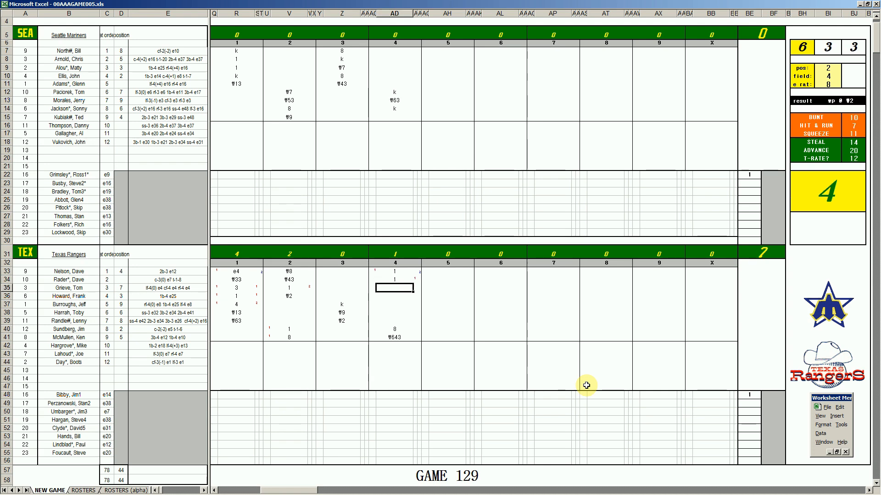
# Record fourth-inning results 1 and 2 for Texas's third and fourth batters in AD35 and AD36, with a 1 in AE36
pyautogui.write('1')
pyautogui.press('Return')
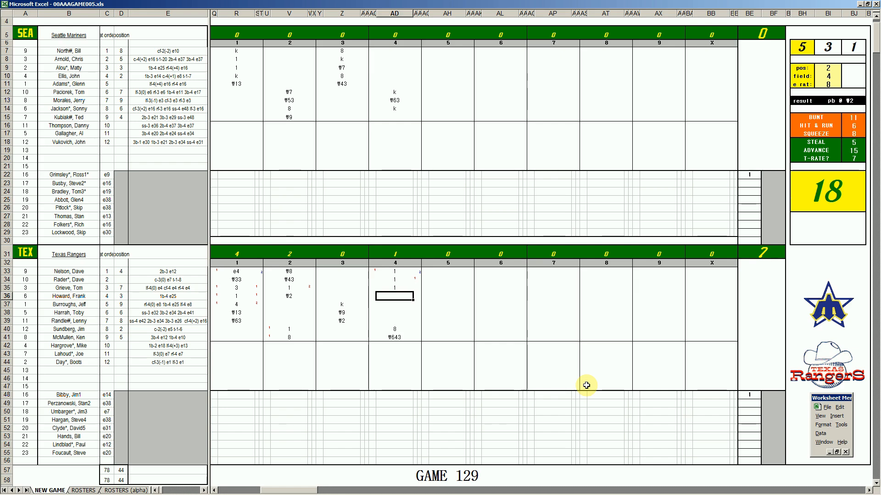
pyautogui.write('2')
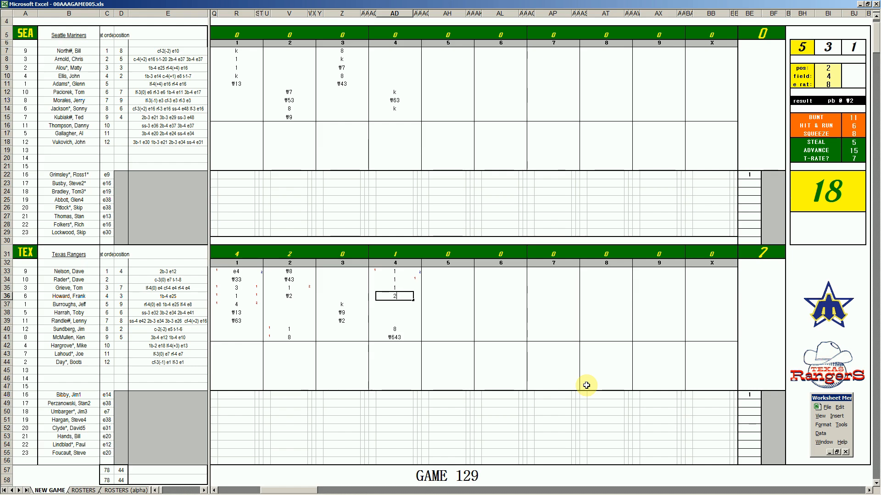
pyautogui.press('Return')
pyautogui.press('Right')
pyautogui.write('1')
# Mark a fourth-inning run of 1 for Texas's second batter in AC34
pyautogui.press('Left')
pyautogui.press('Left')
pyautogui.press('Up')
pyautogui.press('Up')
pyautogui.write('1')
# Record r in AD48 for Texas's first-listed pitcher and enter 4 in BF22 for Seattle's first-listed pitcher
pyautogui.press('Right')
pyautogui.press('Down')
pyautogui.press('Down')
pyautogui.press('Down')
pyautogui.press('Down')
pyautogui.press('Down')
pyautogui.press('Down')
pyautogui.press('Down')
pyautogui.press('Down')
pyautogui.press('Down')
pyautogui.press('Down')
pyautogui.press('Down')
pyautogui.press('Down')
pyautogui.press('Down')
pyautogui.press('Down')
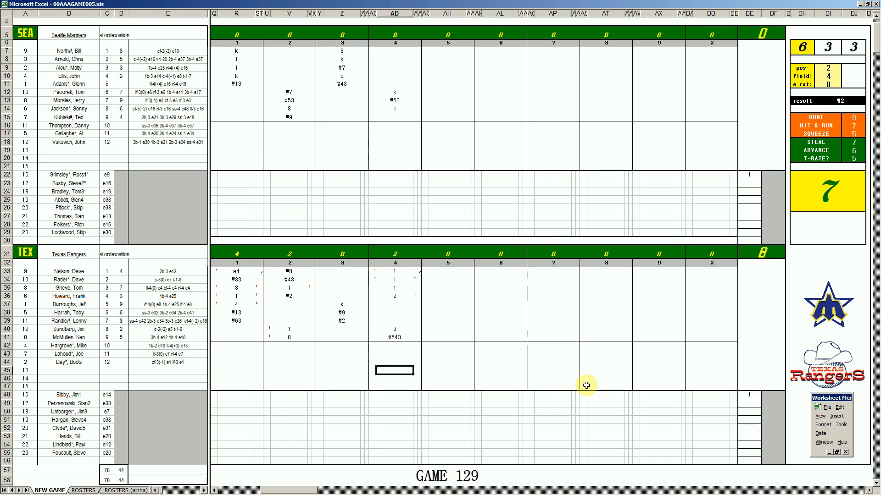
pyautogui.write('r')
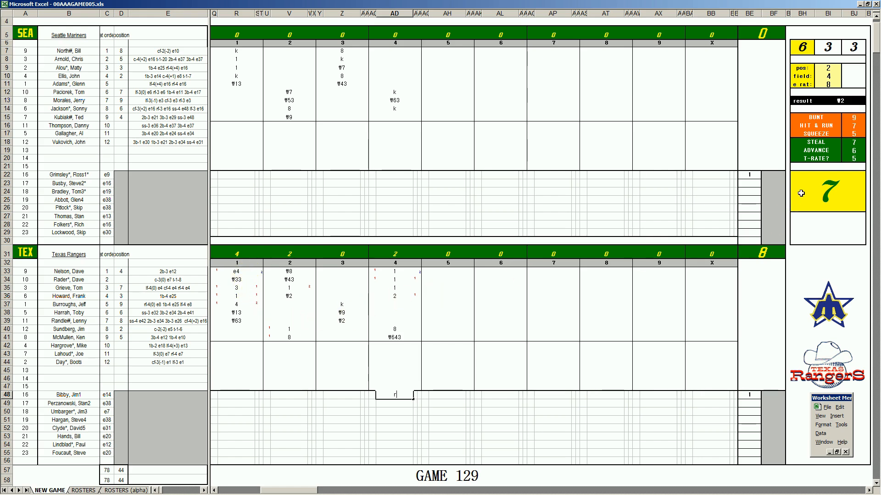
pyautogui.click(763, 211)
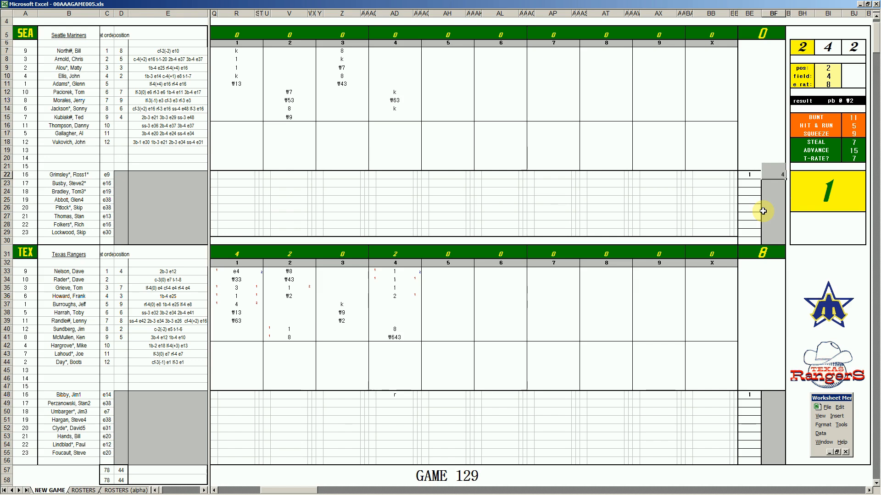
# Record Seattle's fifth-inning results: #43 in AH15, k in AH7 and k in AH8
pyautogui.click(450, 118)
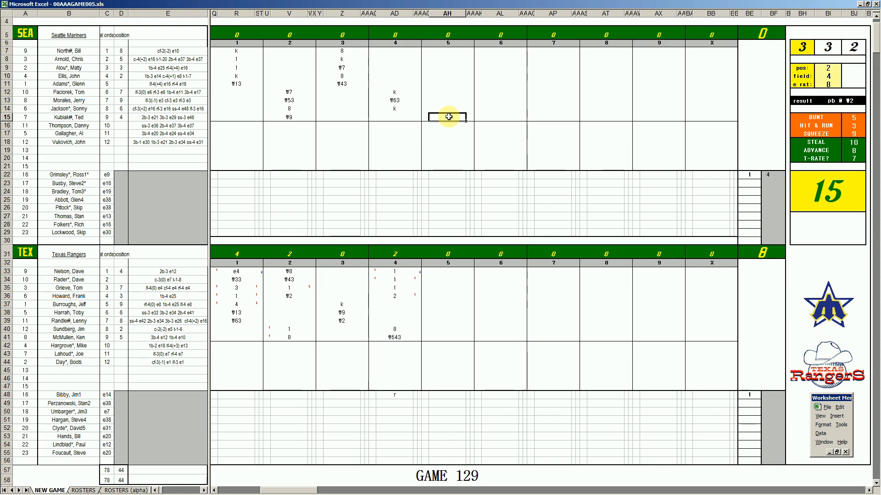
pyautogui.write('#2')
pyautogui.press('Return')
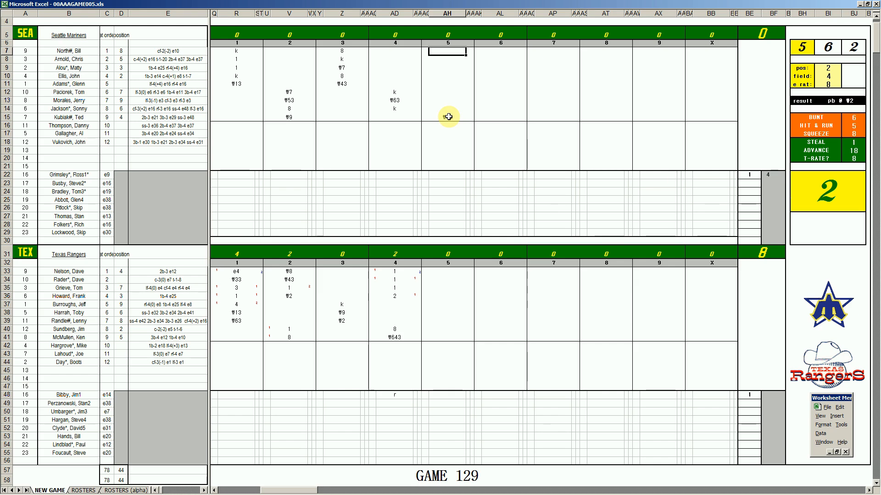
pyautogui.write('k')
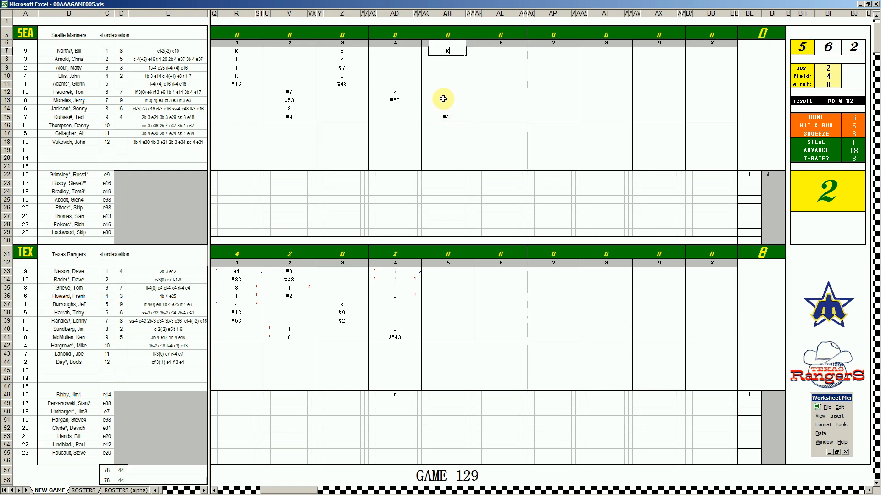
pyautogui.press('Return')
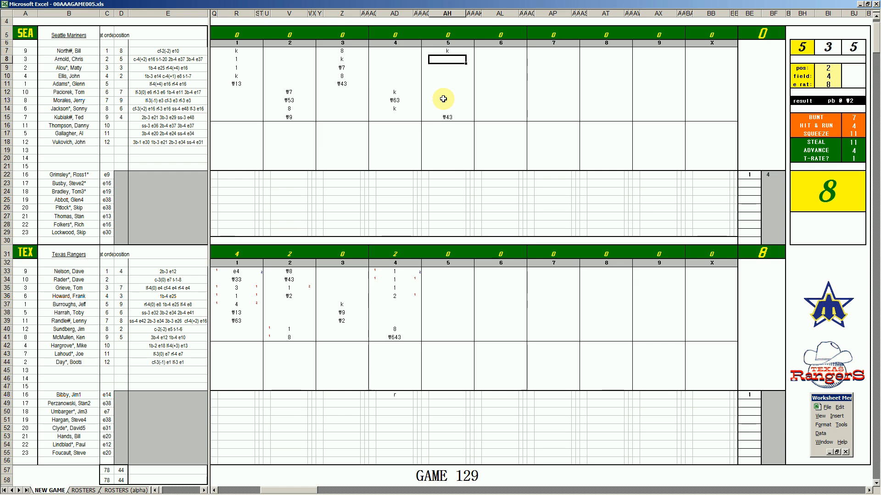
pyautogui.write('k')
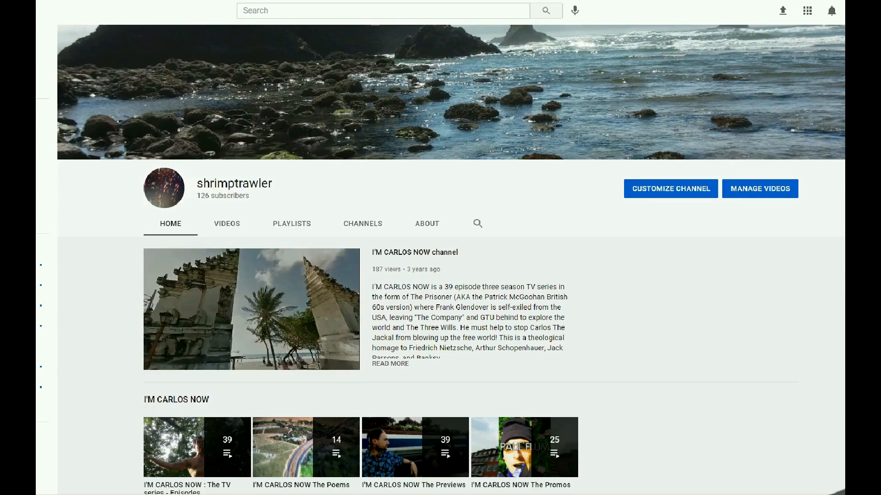
pyautogui.scroll(-4, 440, 257)
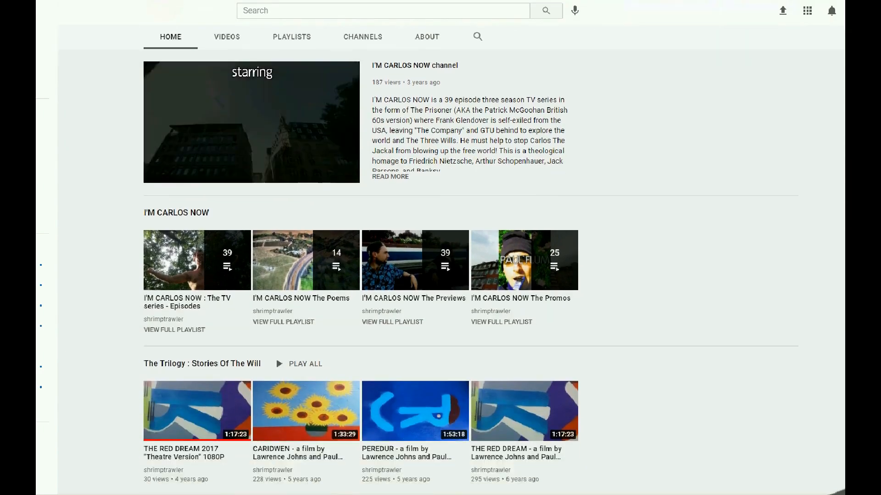
pyautogui.scroll(-4, 440, 256)
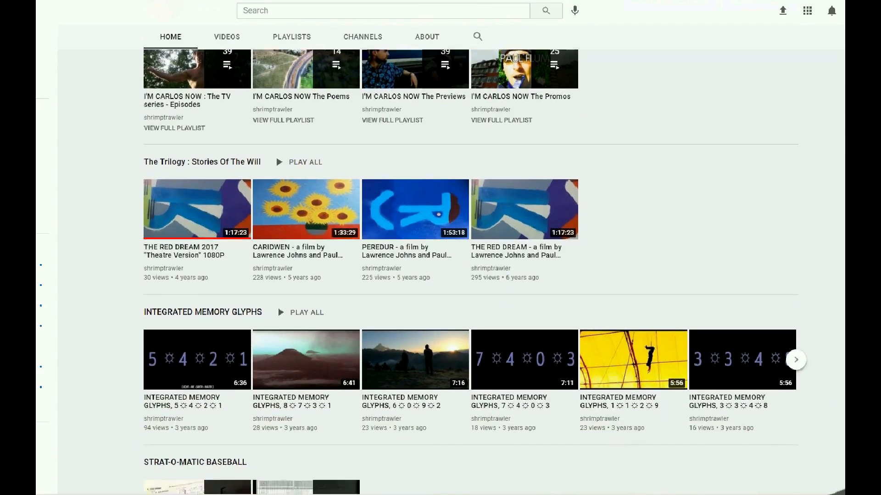
pyautogui.scroll(-3, 440, 257)
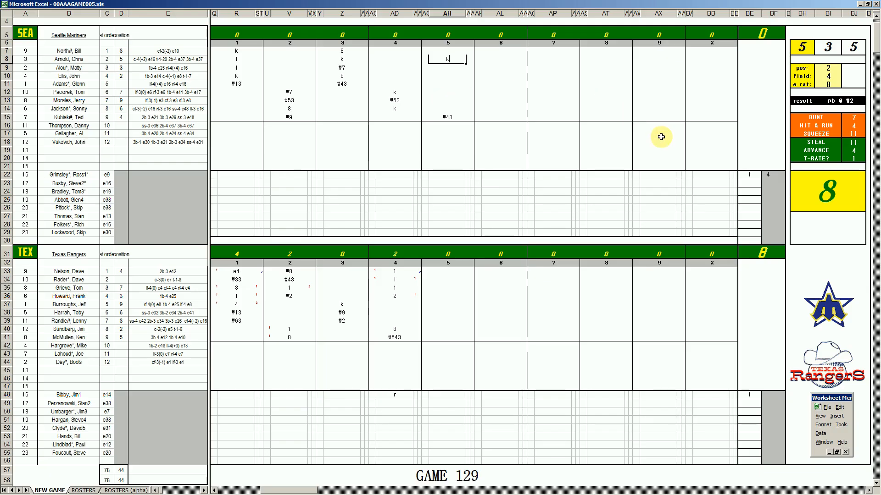
# Bring in Seattle's relief pitcher in row 27 by entering 5 in BE27 and jb in AH27
pyautogui.click(749, 207)
pyautogui.press('Delete')
pyautogui.press('Return')
pyautogui.write('5')
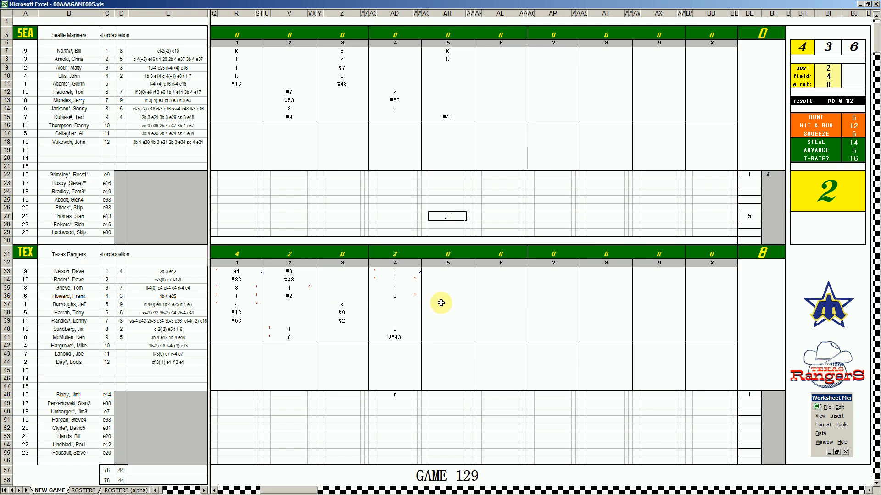
# Record a fifth-inning #78 for Texas's fifth batter in AH37
pyautogui.click(441, 303)
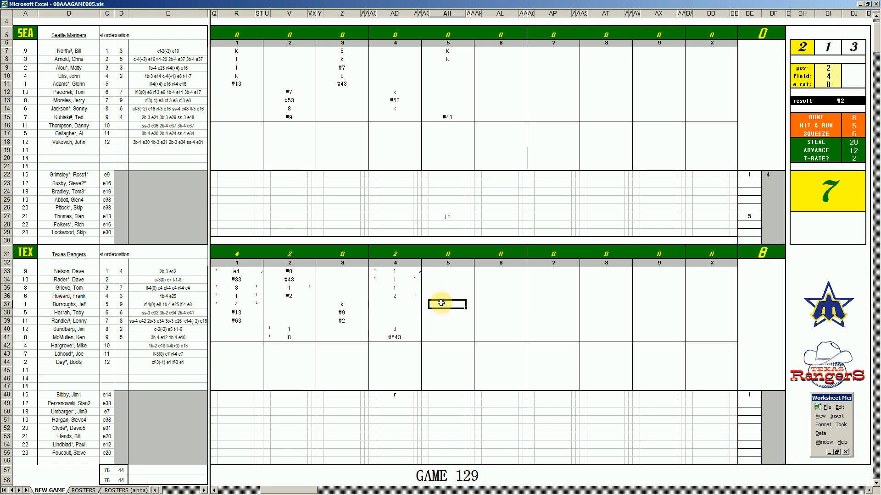
pyautogui.write('#78')
pyautogui.press('Return')
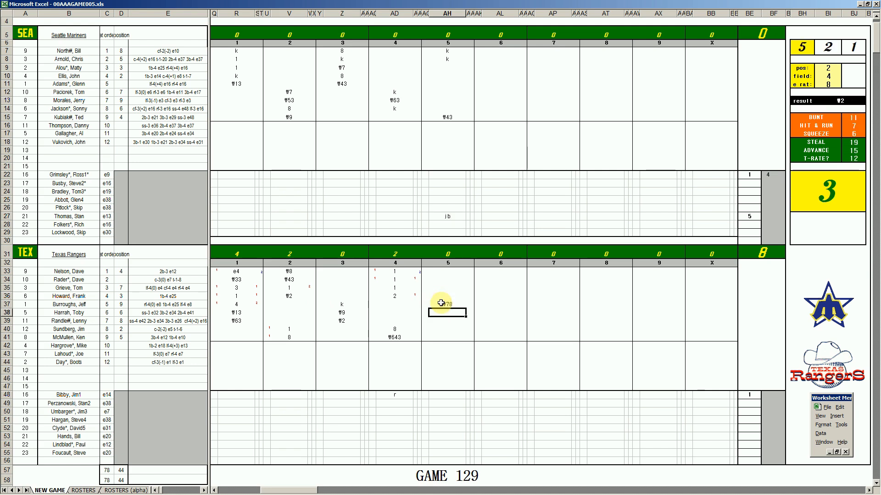
# Set the fielding lookup to position 7 and field rating 3, and record 2 for Texas's sixth batter in AH38
pyautogui.write('7')
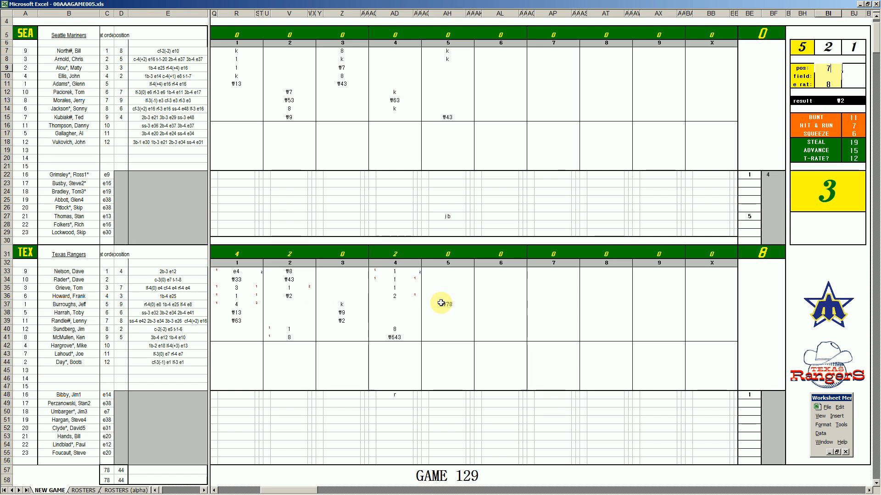
pyautogui.press('Return')
pyautogui.write('3')
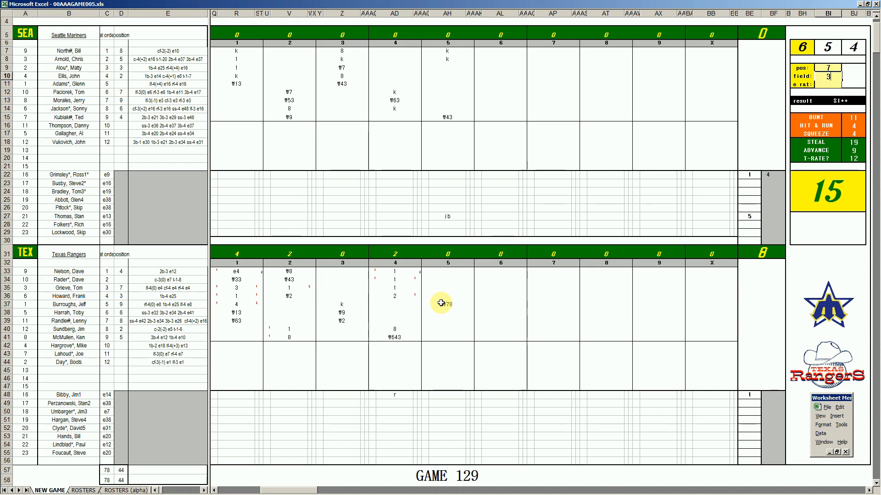
pyautogui.press('Return')
pyautogui.click(451, 313)
pyautogui.write('2')
pyautogui.press('Return')
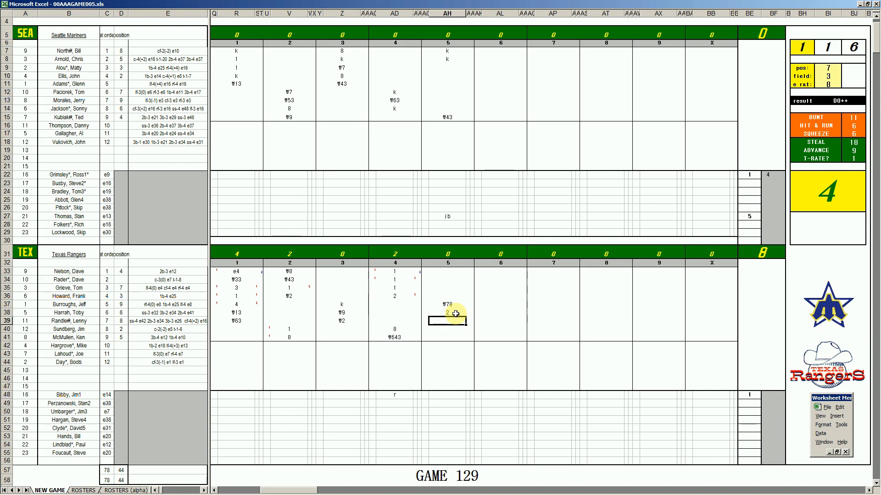
# Record fifth-inning results #33 and k for Texas's seventh and eighth batters in AH39 and AH40
pyautogui.write('#33')
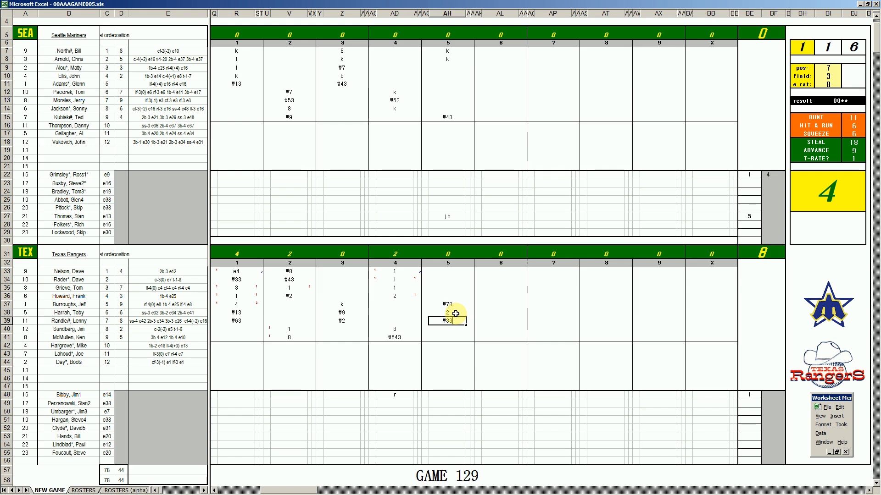
pyautogui.press('Return')
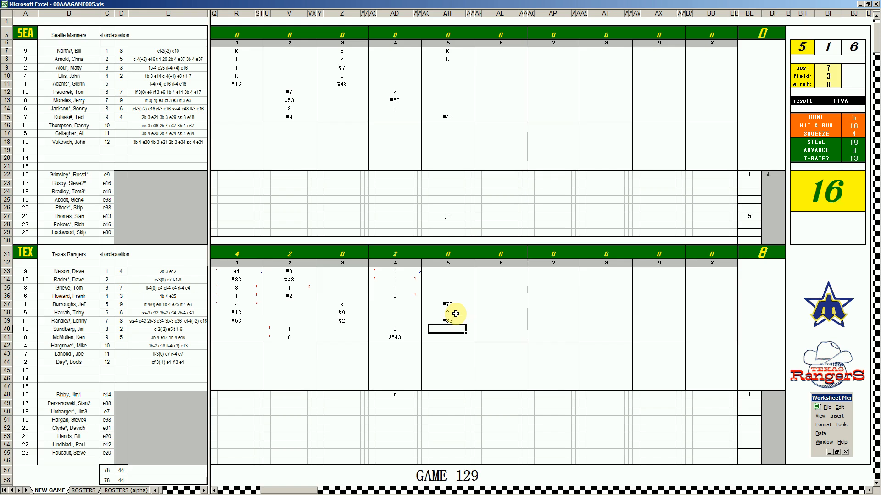
pyautogui.write('k')
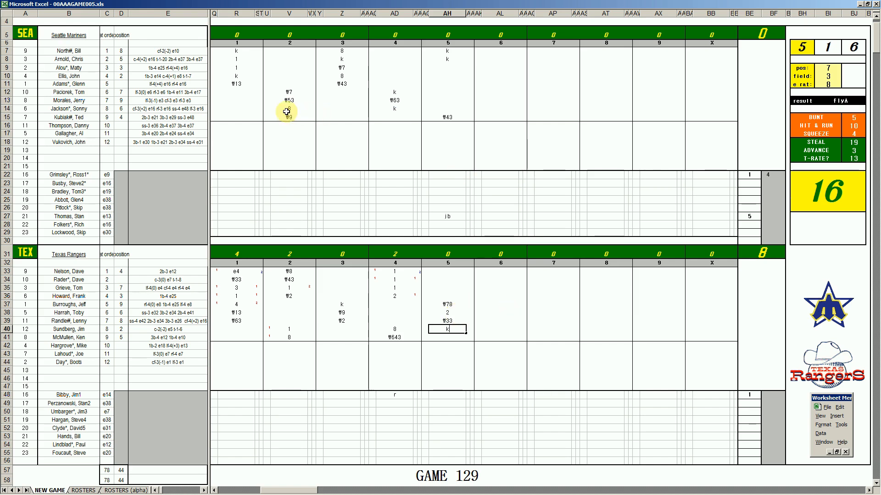
# Record sixth-inning results 1 and #4 for Seattle's third and fourth batters in AL9 and AL10
pyautogui.click(495, 65)
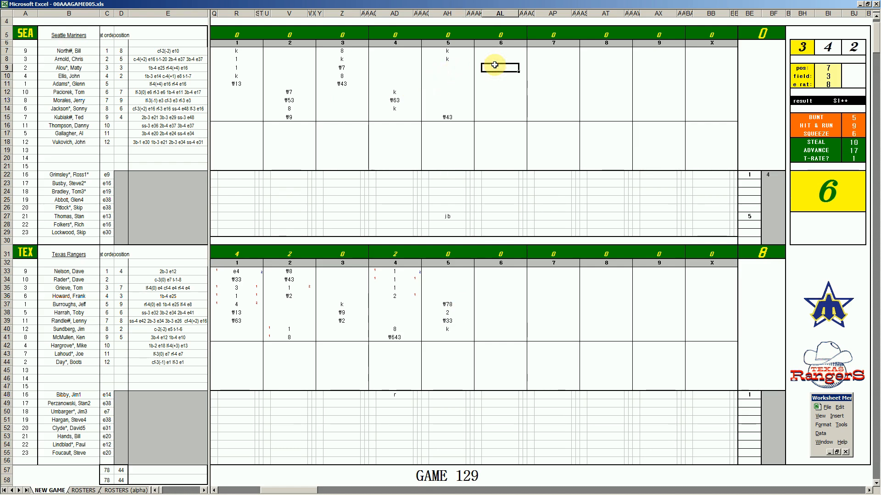
pyautogui.write('1')
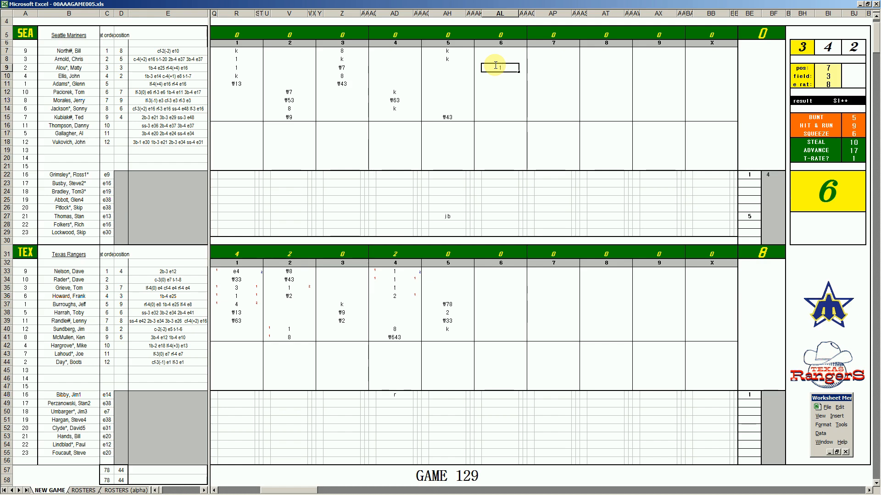
pyautogui.press('Return')
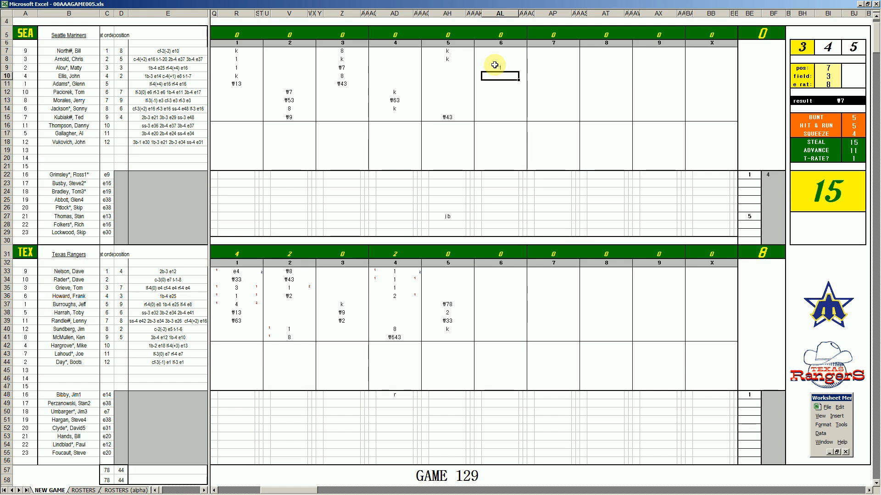
pyautogui.write('#4')
pyautogui.press('Return')
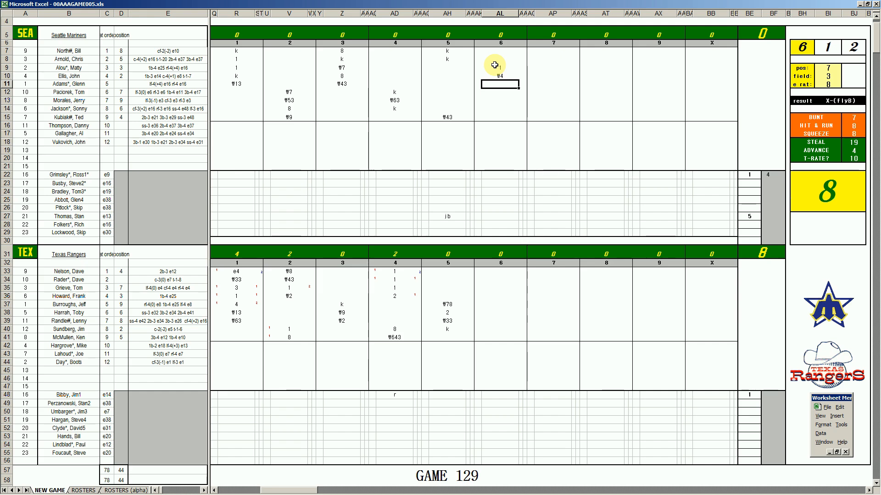
# Set the fielding lookup to position 1, field 2 and error rating 14, and record #163 for Seattle's fifth batter in AL11
pyautogui.hotkey('ctrl', 'q')
pyautogui.write('1')
pyautogui.press('Return')
pyautogui.write('2')
pyautogui.press('Return')
pyautogui.write('14')
pyautogui.press('Return')
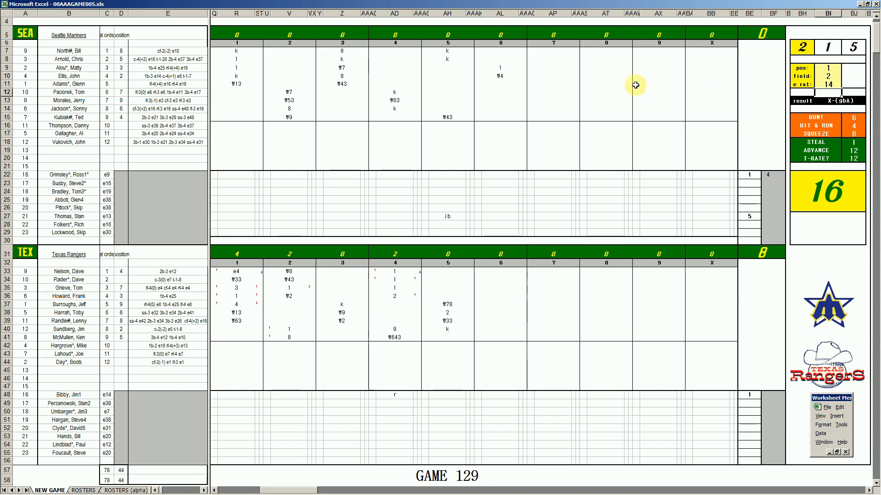
pyautogui.click(501, 84)
pyautogui.write('#103')
# Record a sixth-inning #63 for Texas's ninth batter in AL41
pyautogui.click(488, 336)
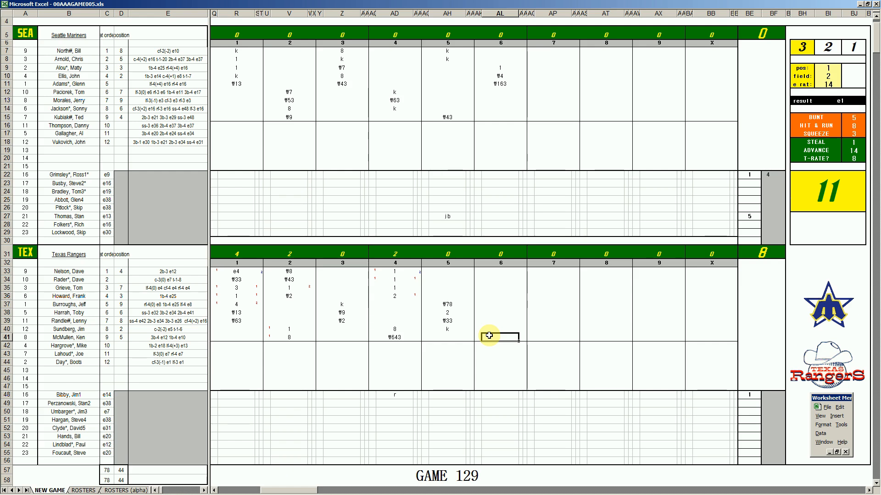
pyautogui.write('#63')
pyautogui.press('Return')
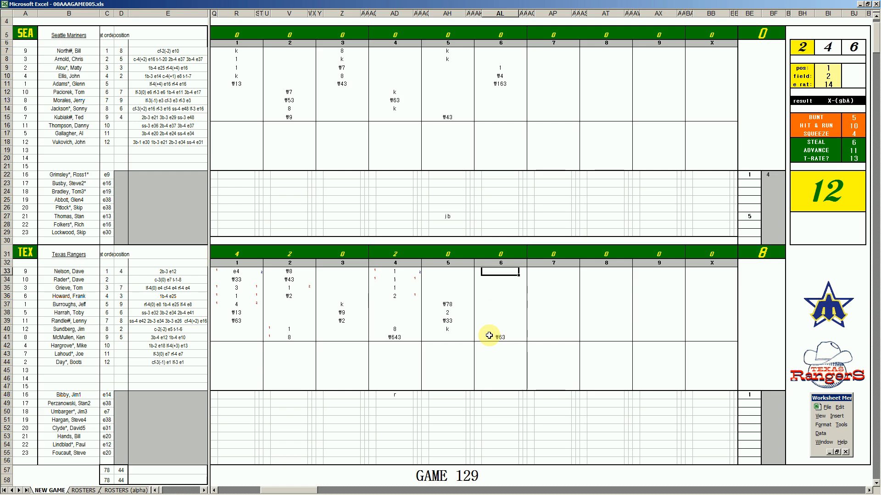
# Record a sixth-inning 8 for Texas's first batter in AL33, with a 2 in AN33
pyautogui.write('8')
pyautogui.press('Return')
pyautogui.press('Up')
pyautogui.press('Right')
pyautogui.press('Right')
pyautogui.write('2')
pyautogui.press('Left')
pyautogui.press('Left')
pyautogui.press('Down')
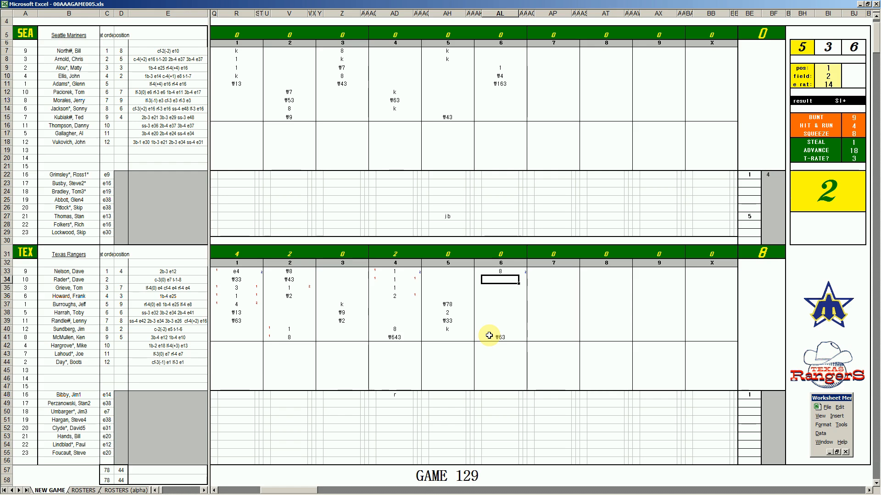
# Record sixth-inning results #43 and 8 for Texas's second and third batters in AL34 and AL35
pyautogui.write('#43')
pyautogui.press('Return')
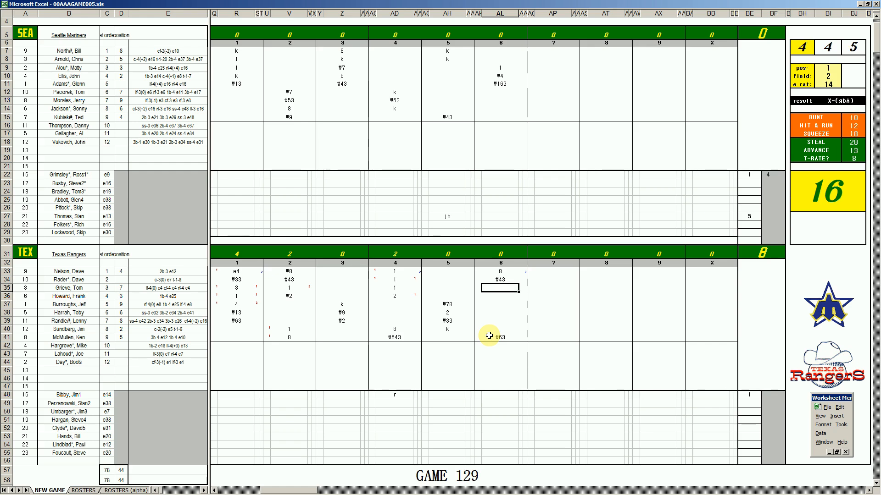
pyautogui.write('8')
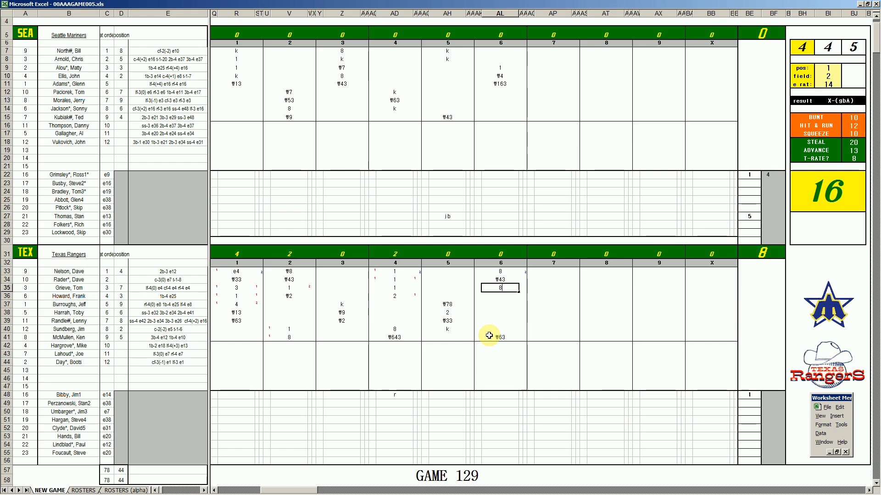
pyautogui.press('Return')
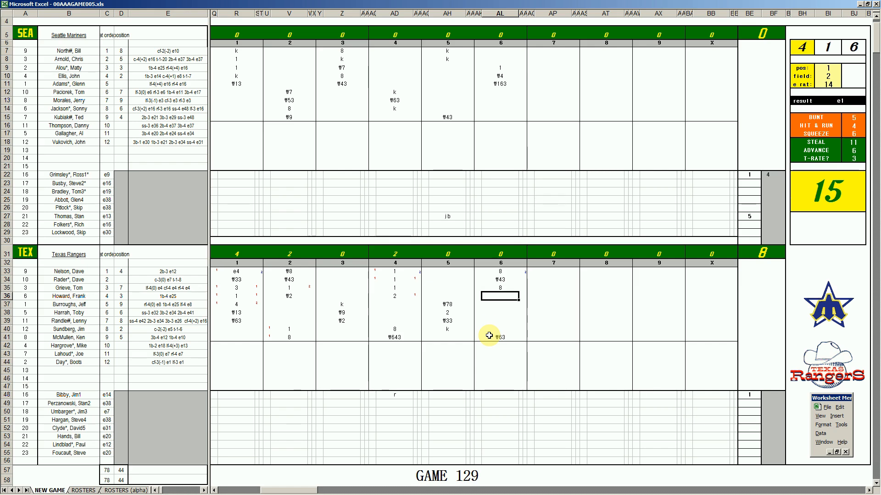
# Record a sixth-inning 1 for Texas's tenth-listed player in AL42, with a 1 in AM42
pyautogui.press('Down')
pyautogui.press('Down')
pyautogui.press('Down')
pyautogui.press('Down')
pyautogui.press('Down')
pyautogui.press('Down')
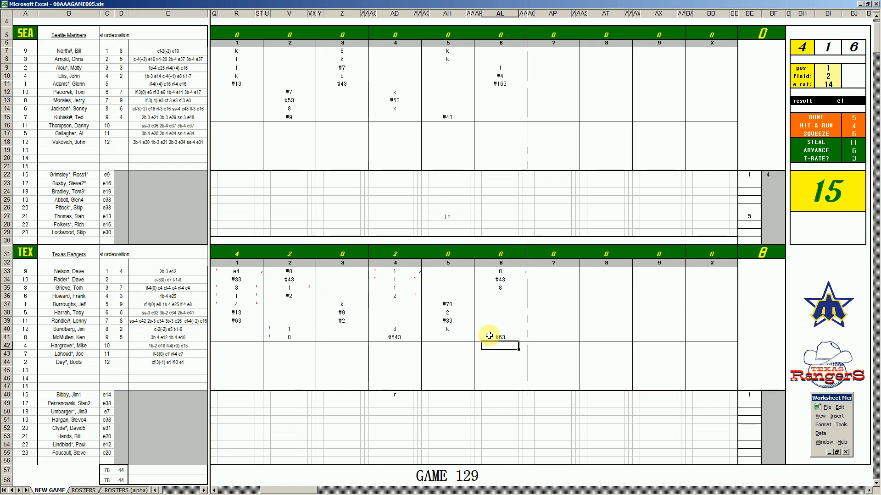
pyautogui.write('1')
pyautogui.press('Return')
# Mark a sixth-inning run of 1 for Texas's first batter in AK33
pyautogui.press('Left')
pyautogui.press('Up')
pyautogui.press('Up')
pyautogui.press('Up')
pyautogui.press('Up')
pyautogui.press('Up')
pyautogui.press('Up')
pyautogui.press('Up')
pyautogui.press('Up')
pyautogui.press('Up')
pyautogui.write('1')
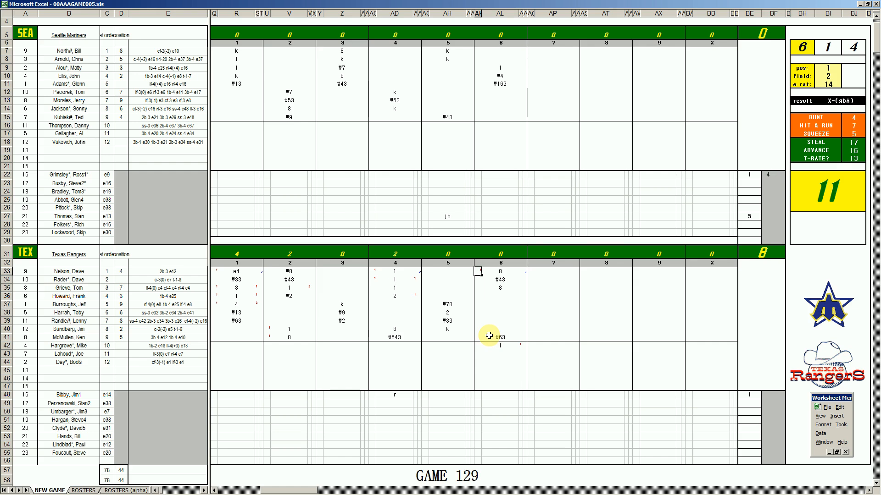
# Record a sixth-inning #16 for Texas's fifth batter in AL37
pyautogui.press('Tab')
pyautogui.press('Down')
pyautogui.press('Down')
pyautogui.press('Down')
pyautogui.press('Down')
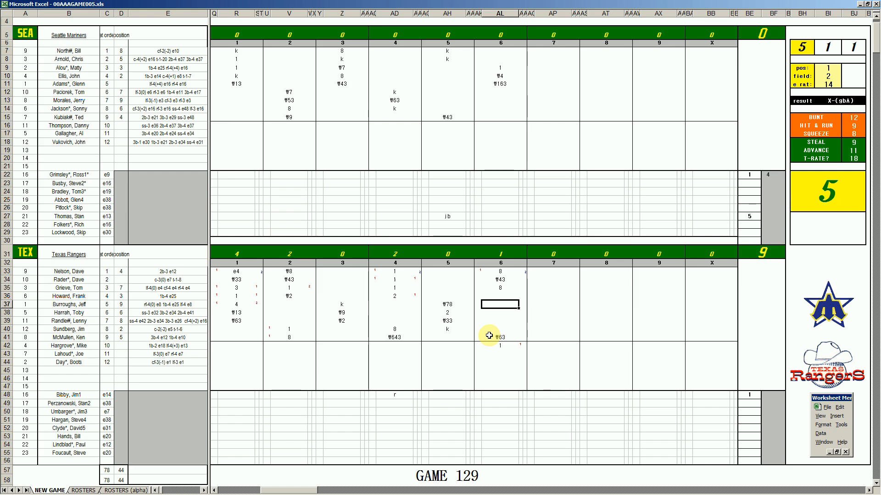
pyautogui.write('#16')
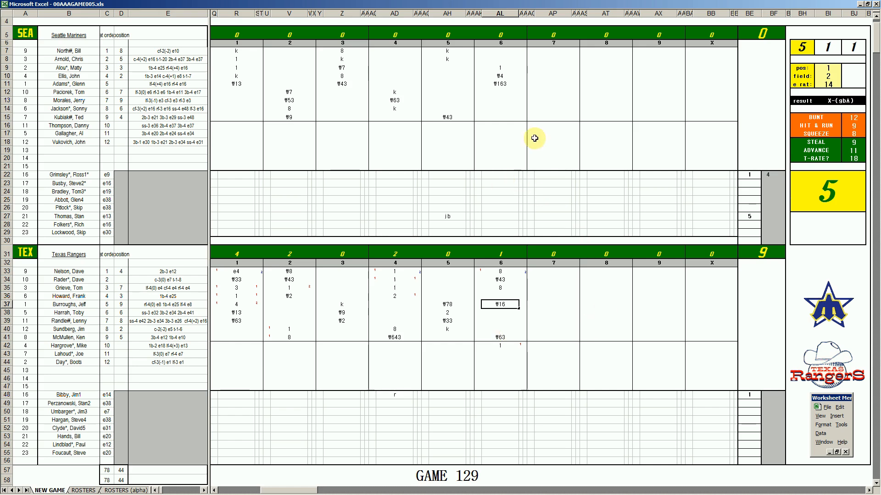
# Record seventh-inning results k, k and #3 for Seattle's sixth, seventh and eighth batters in AP12, AP13 and AP14
pyautogui.click(546, 91)
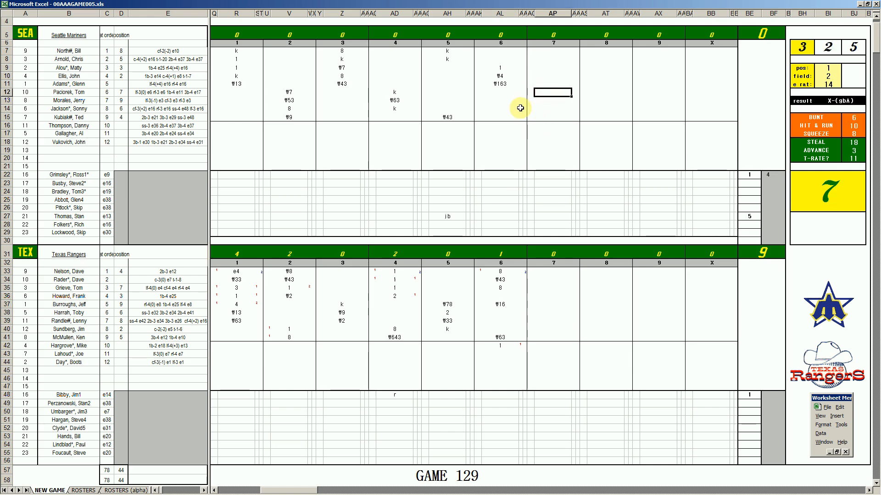
pyautogui.write('k')
pyautogui.press('Return')
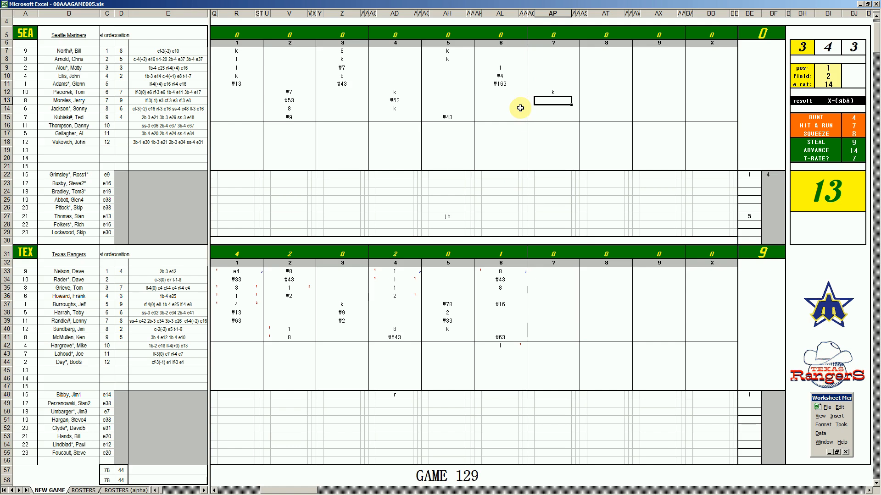
pyautogui.write('k')
pyautogui.press('Return')
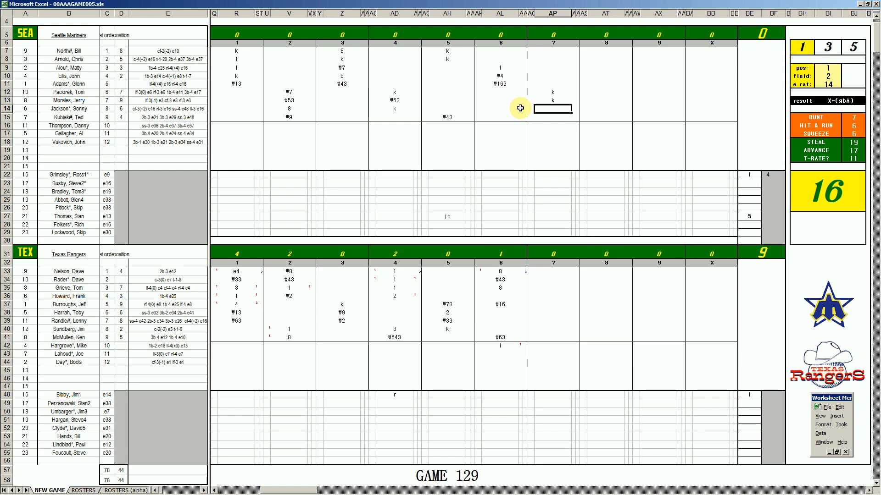
pyautogui.write('#3')
# Look through the Tres Hombres track list in the browser, view the season stats workbook, and return to the game workbook
pyautogui.moveTo(244, 493)
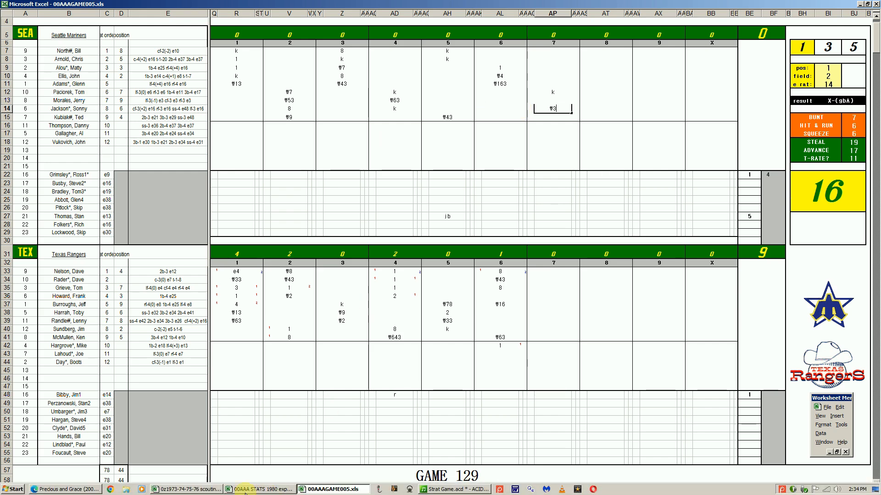
pyautogui.click(91, 491)
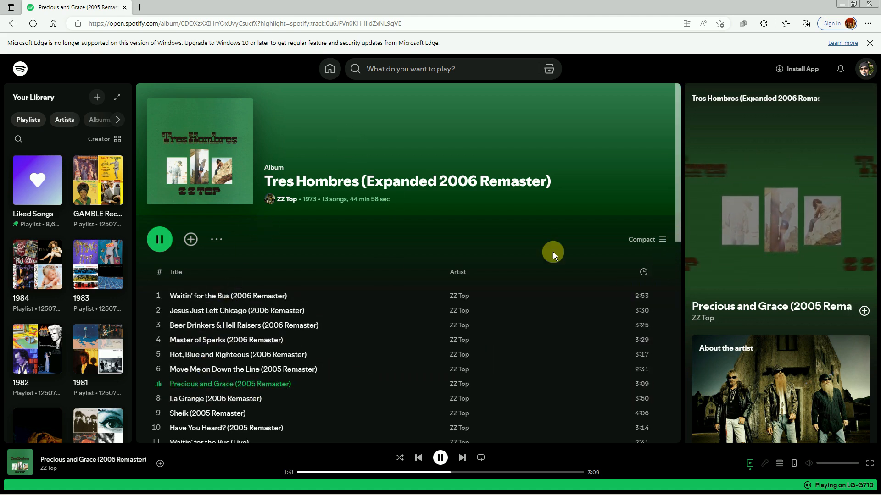
pyautogui.moveTo(678, 234); pyautogui.dragTo(302, 274)
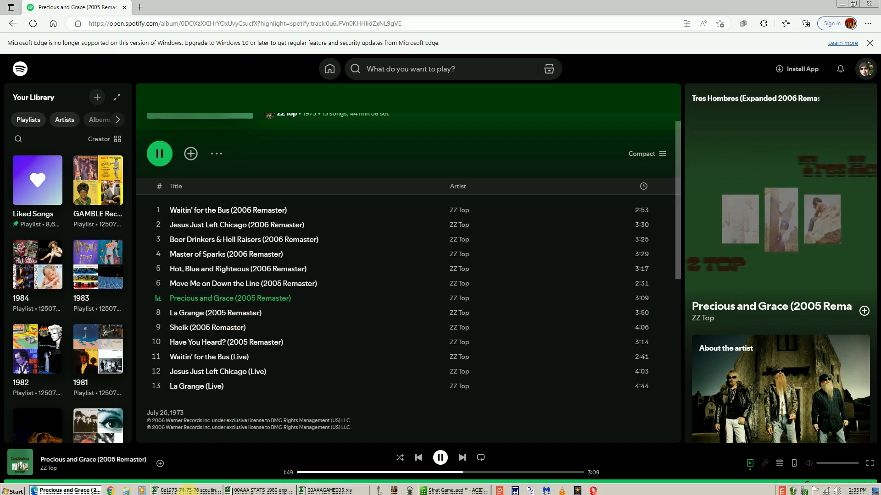
pyautogui.click(230, 490)
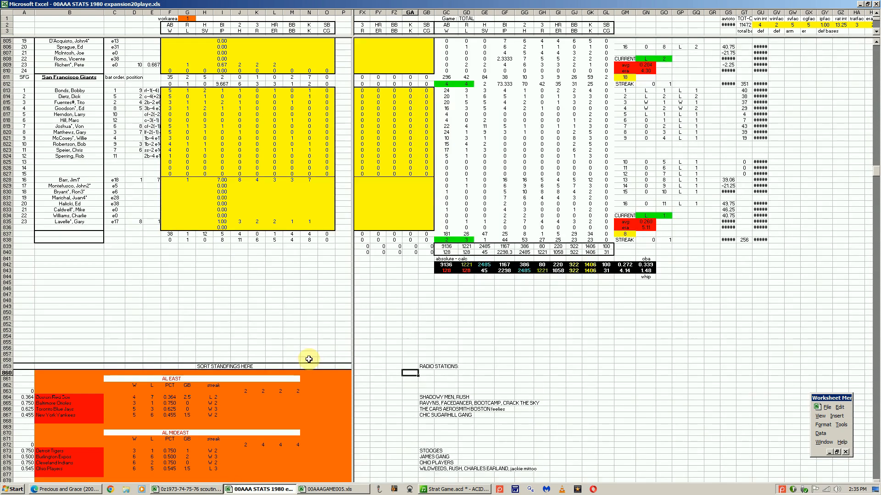
pyautogui.click(315, 490)
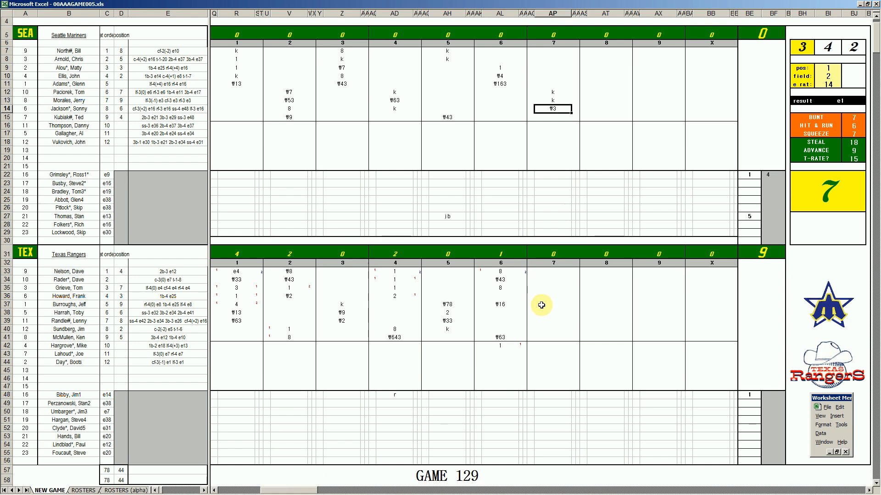
# Log Seattle's pitching change with a 2 in BF27 for the outgoing pitcher and a 7 in BE28 for the reliever
pyautogui.click(765, 217)
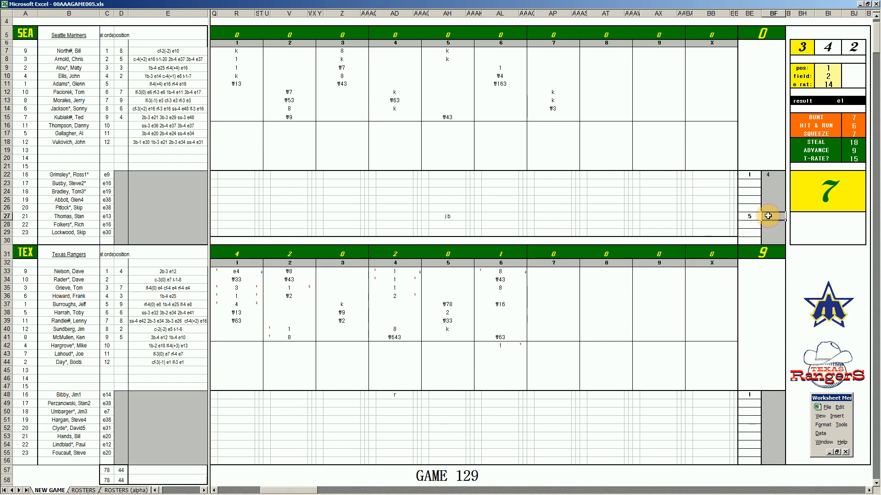
pyautogui.write('2')
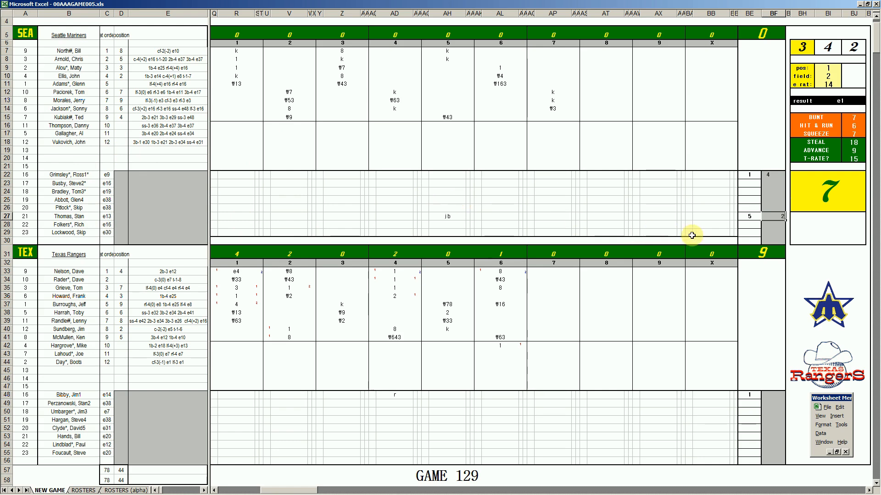
pyautogui.click(750, 225)
pyautogui.write('7')
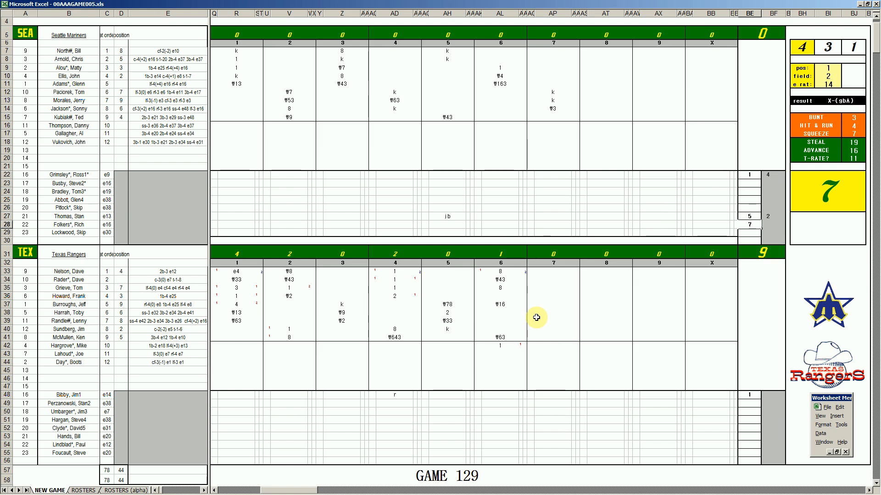
# Record seventh-inning results 2 and #6 for Texas's sixth and seventh batters in AP38 and AP39
pyautogui.click(555, 312)
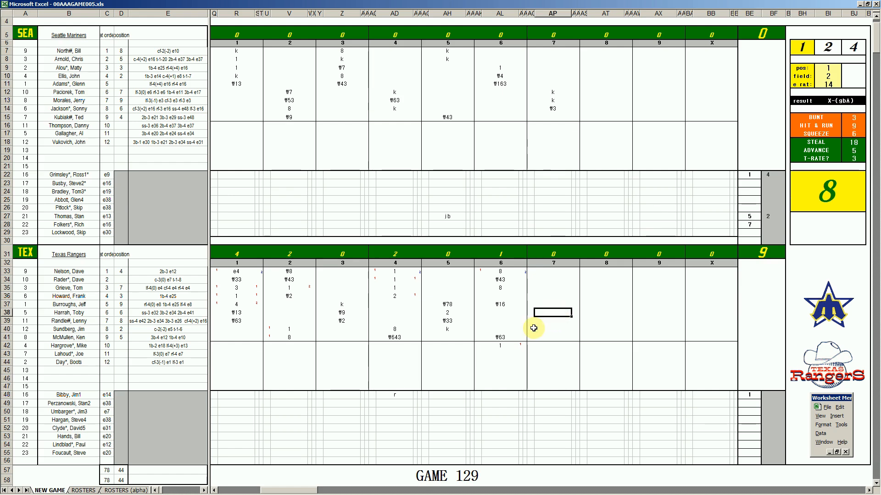
pyautogui.write('2')
pyautogui.press('Return')
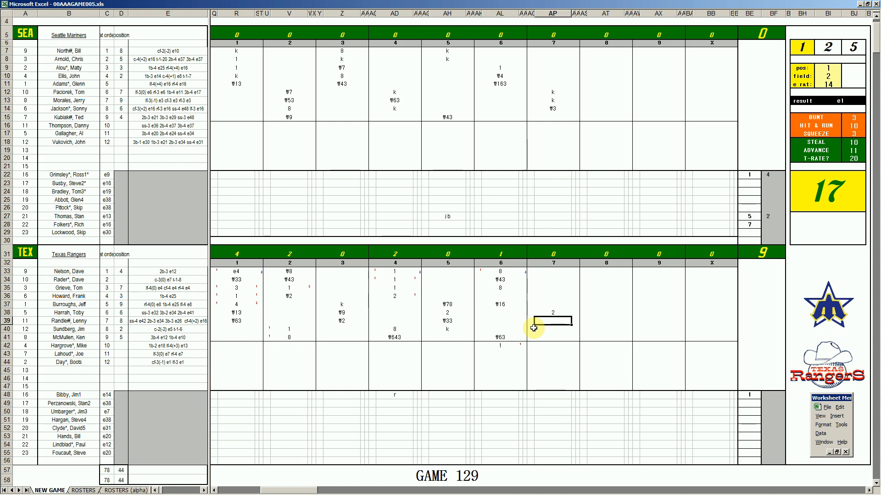
pyautogui.write('#6')
pyautogui.press('Return')
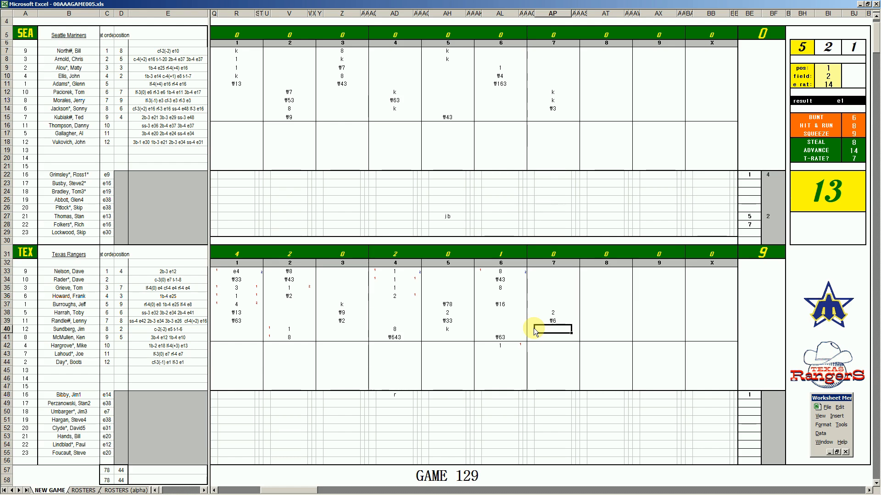
# Set the fielding lookup to position 9, field 3 and error rating 3, and record #9 for Texas's eighth batter in AP40
pyautogui.hotkey('ctrl', 'e')
pyautogui.write('9')
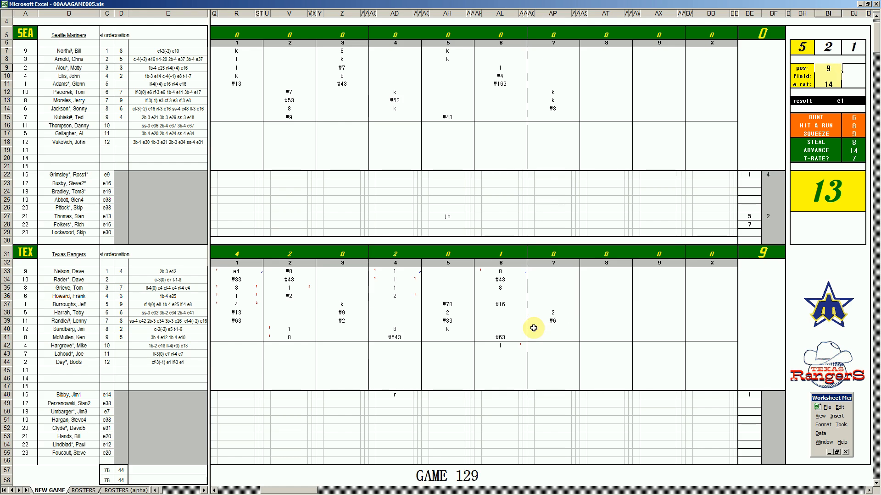
pyautogui.press('Return')
pyautogui.press('Return')
pyautogui.press('Return')
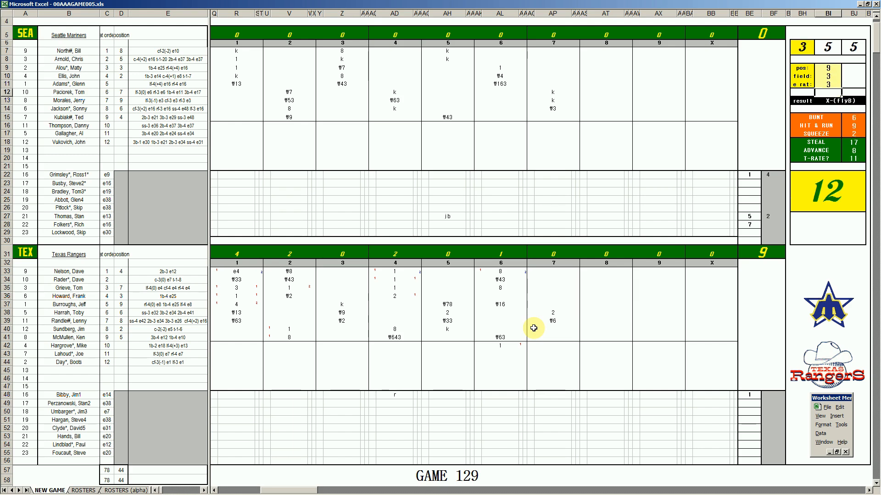
pyautogui.click(556, 330)
pyautogui.write('#9')
pyautogui.press('Return')
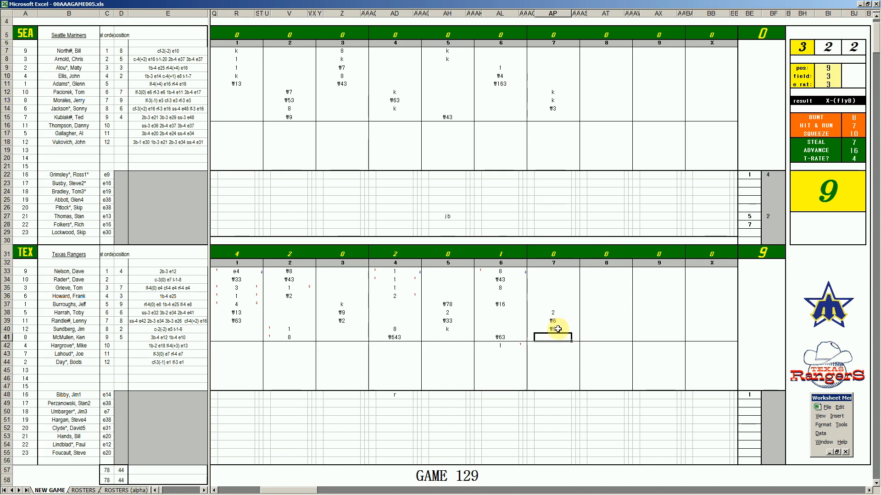
# Record a seventh-inning #8 for Texas's twelfth-listed player in AP44
pyautogui.press('Down')
pyautogui.press('Down')
pyautogui.press('Down')
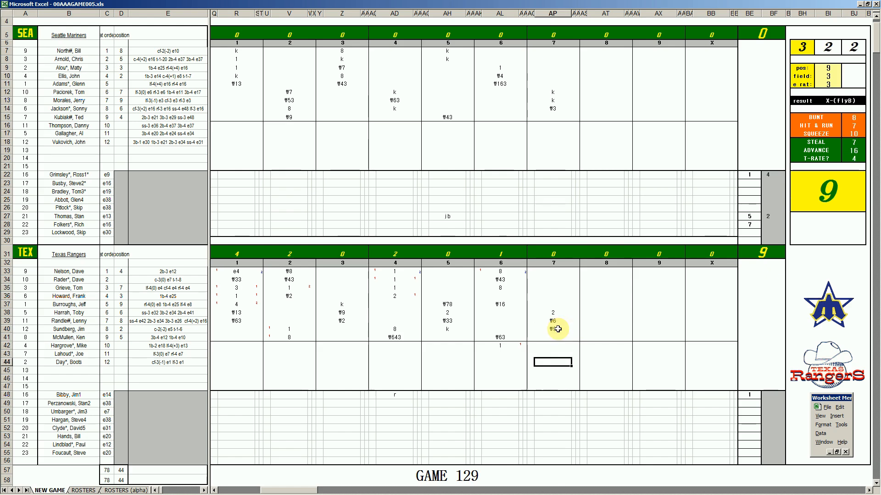
pyautogui.write('#8')
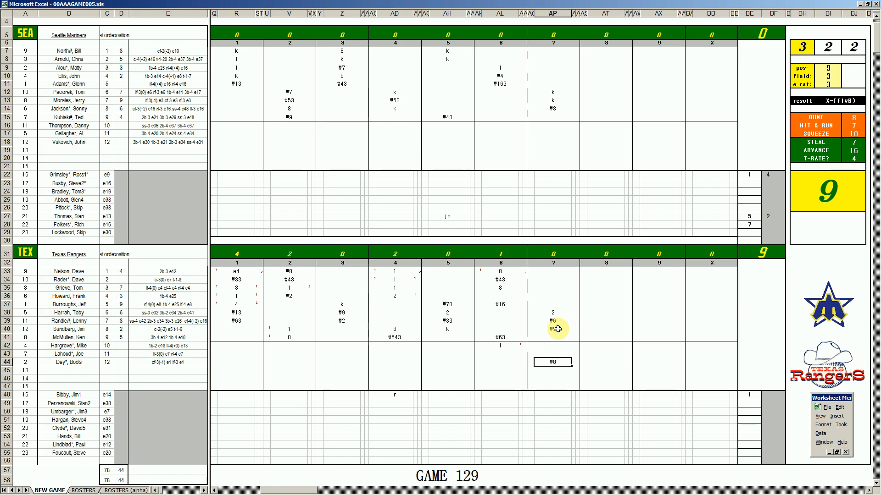
# Record Seattle's eighth-inning results: #9 for the ninth batter in AT15, #33 for the first in AT7 and #53 for the second in AT8
pyautogui.click(596, 115)
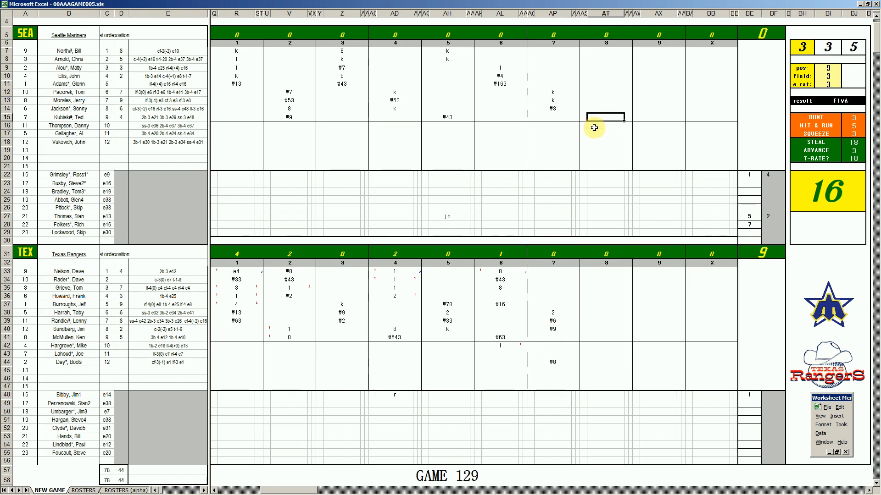
pyautogui.write('#9')
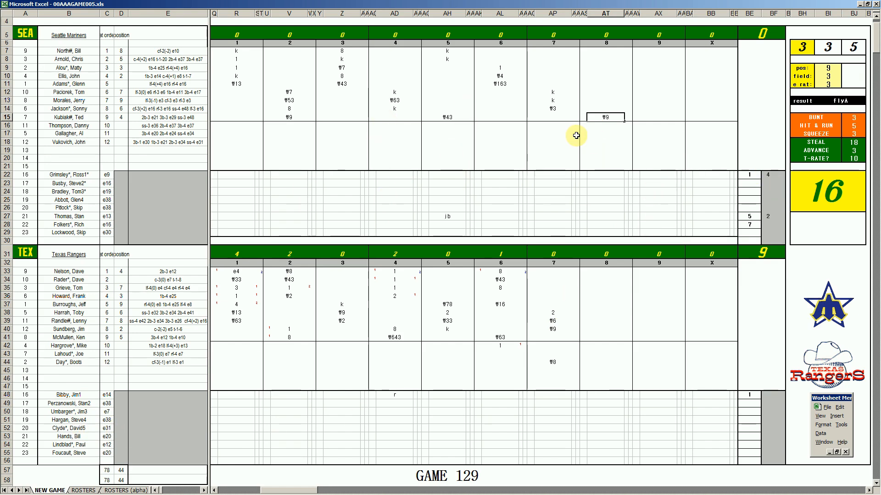
pyautogui.press('Up')
pyautogui.press('Up')
pyautogui.press('Up')
pyautogui.press('Up')
pyautogui.press('Up')
pyautogui.press('Up')
pyautogui.press('Up')
pyautogui.press('Up')
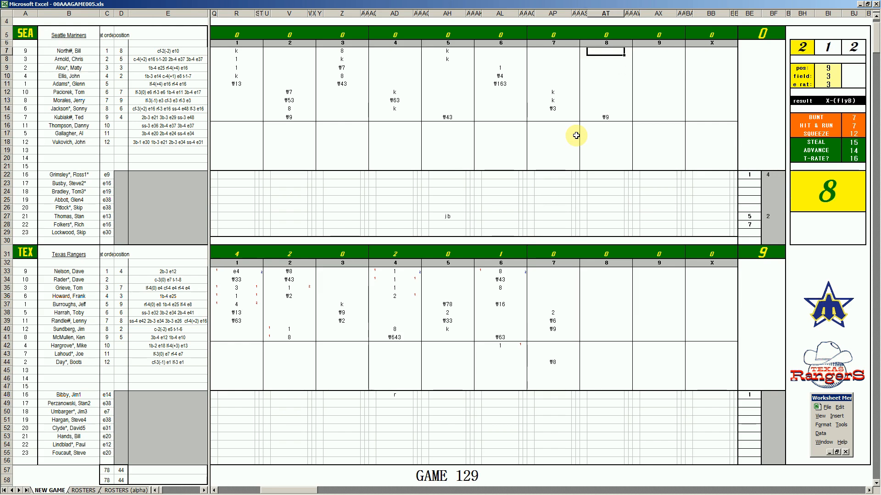
pyautogui.write('#33')
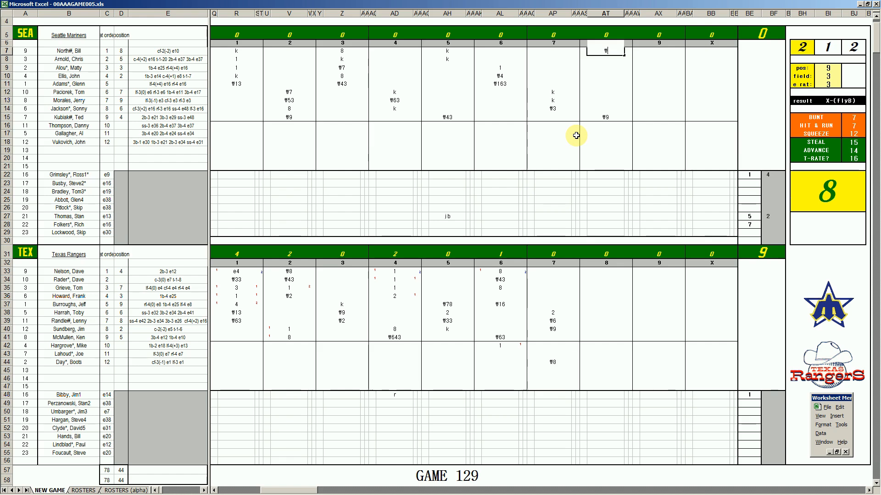
pyautogui.press('Return')
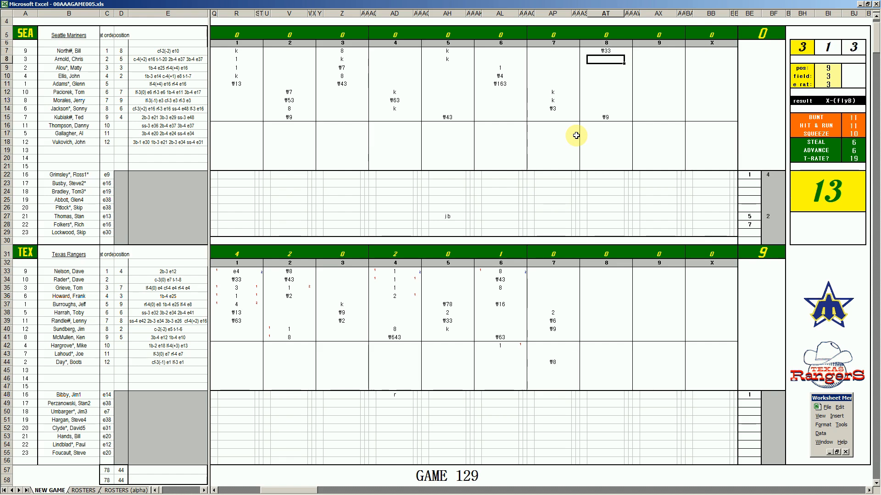
pyautogui.write('#53')
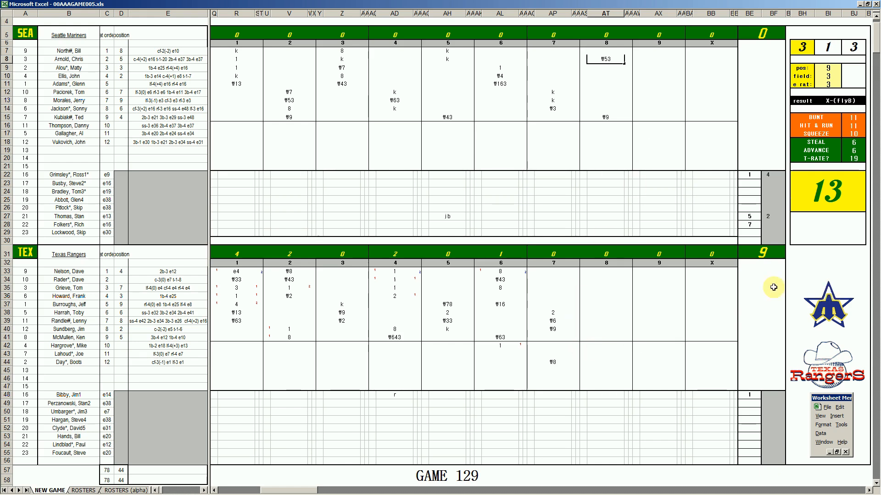
# Record an eighth-inning #33 for Texas's first batter in AT33
pyautogui.click(612, 339)
pyautogui.press('Up')
pyautogui.press('Up')
pyautogui.press('Up')
pyautogui.press('Up')
pyautogui.press('Up')
pyautogui.press('Up')
pyautogui.press('Up')
pyautogui.press('Up')
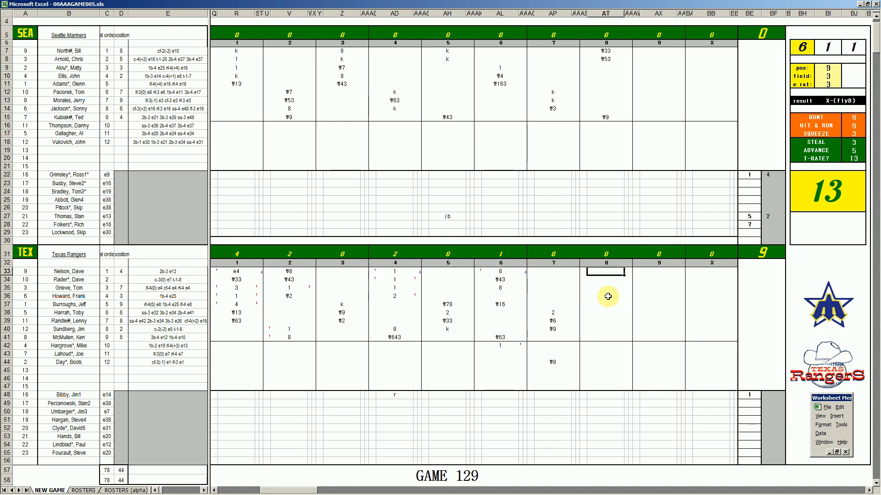
pyautogui.write('#33')
pyautogui.press('Return')
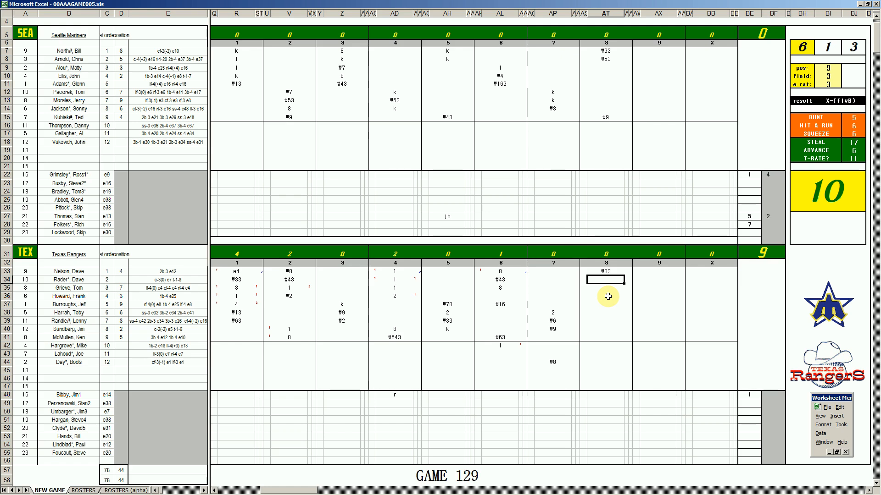
# Set the fielding lookup to position 2, field 4 and error rating 8
pyautogui.hotkey('ctrl', 'q')
pyautogui.write('2')
pyautogui.press('Return')
pyautogui.write('4')
pyautogui.press('Return')
pyautogui.write('8')
pyautogui.press('Return')
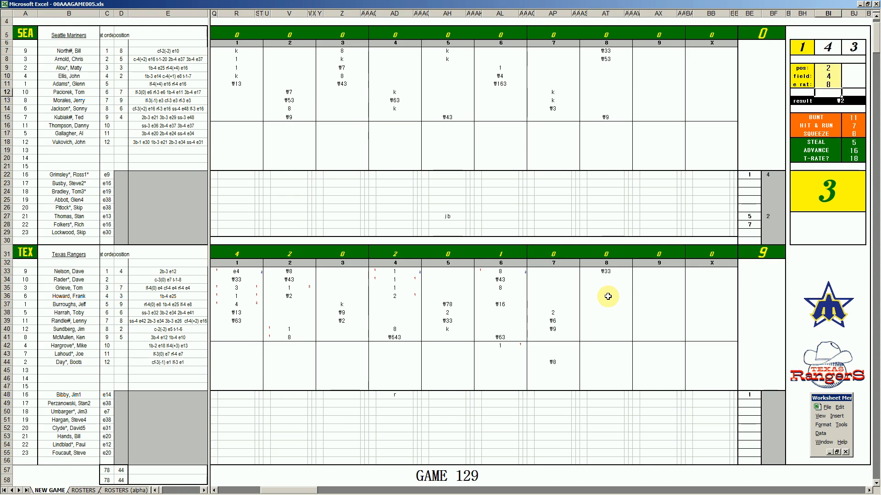
# Record an eighth-inning 1 for Texas's third batter in AT35, leaving the eleventh-listed player's AT43 blank
pyautogui.click(605, 353)
pyautogui.write('\\2')
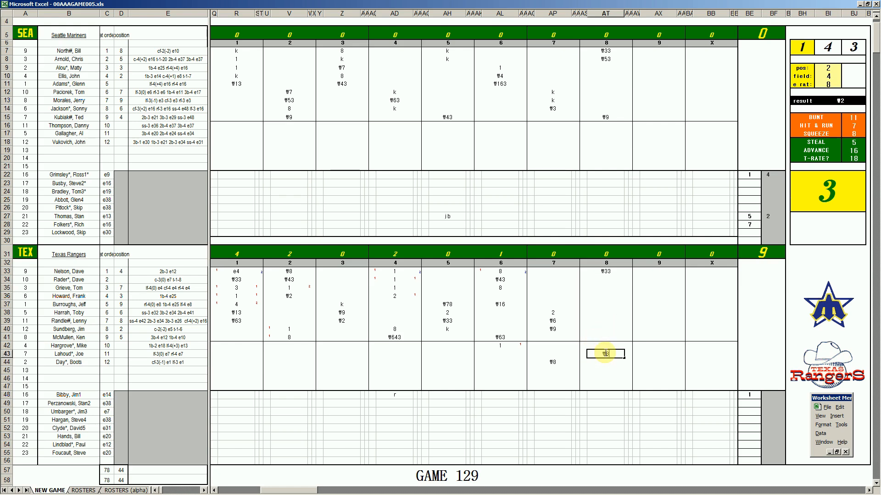
pyautogui.press('Up')
pyautogui.press('Up')
pyautogui.press('Up')
pyautogui.press('Up')
pyautogui.press('Up')
pyautogui.press('Up')
pyautogui.press('Up')
pyautogui.press('Up')
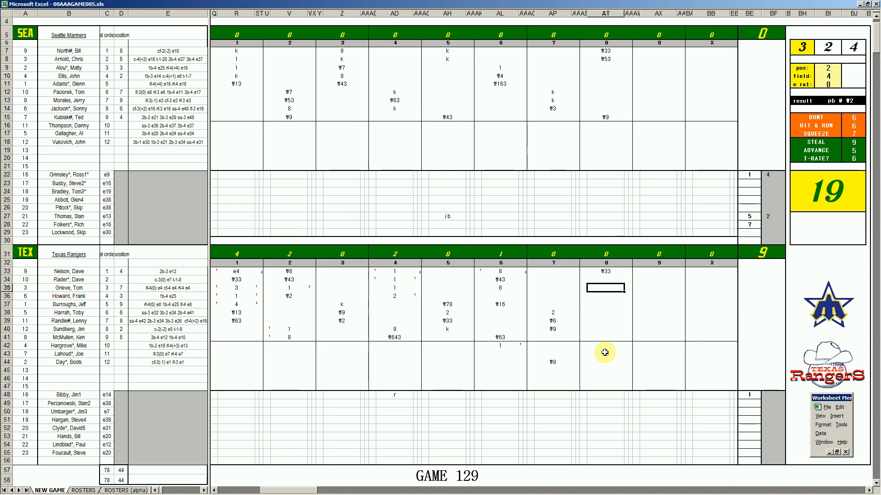
pyautogui.write('1')
pyautogui.press('Return')
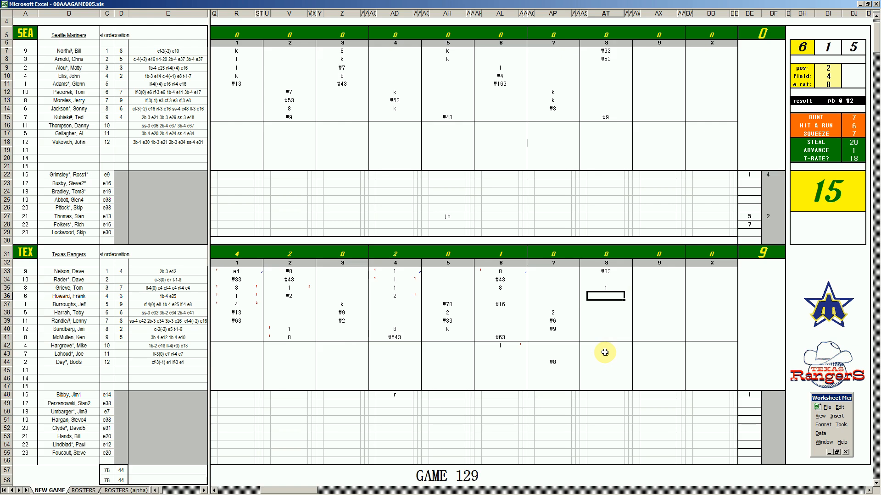
# Record eighth-inning results #9 and #8 for Texas's tenth- and eleventh-listed players in AT42 and AT43
pyautogui.press('Down')
pyautogui.press('Down')
pyautogui.press('Down')
pyautogui.press('Down')
pyautogui.press('Down')
pyautogui.press('Down')
pyautogui.write('\\9')
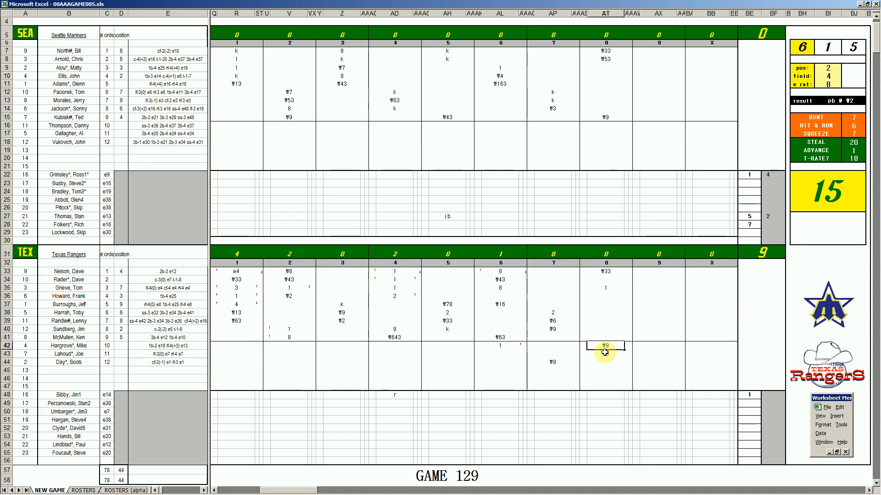
pyautogui.press('Return')
pyautogui.write('\\8')
# Set the fielding lookup to position 7 and field 3
pyautogui.click(647, 68)
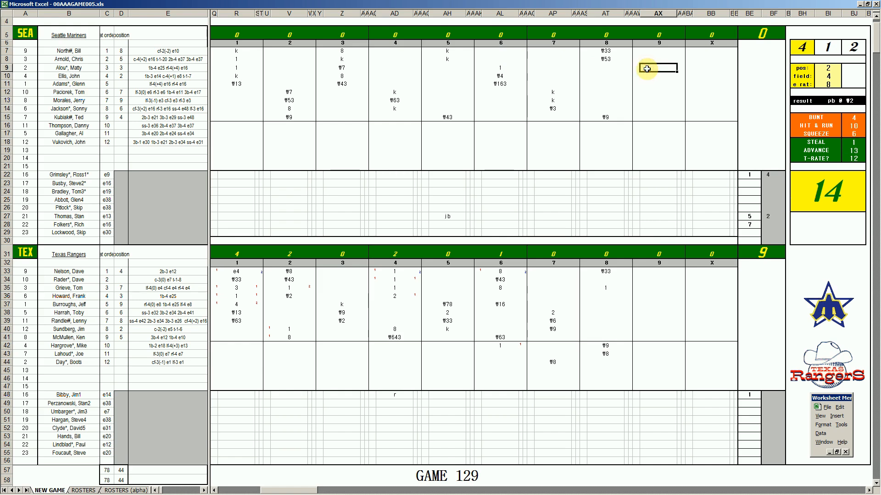
pyautogui.hotkey('ctrl', 'Right')
pyautogui.hotkey('ctrl', 'Right')
pyautogui.write('7')
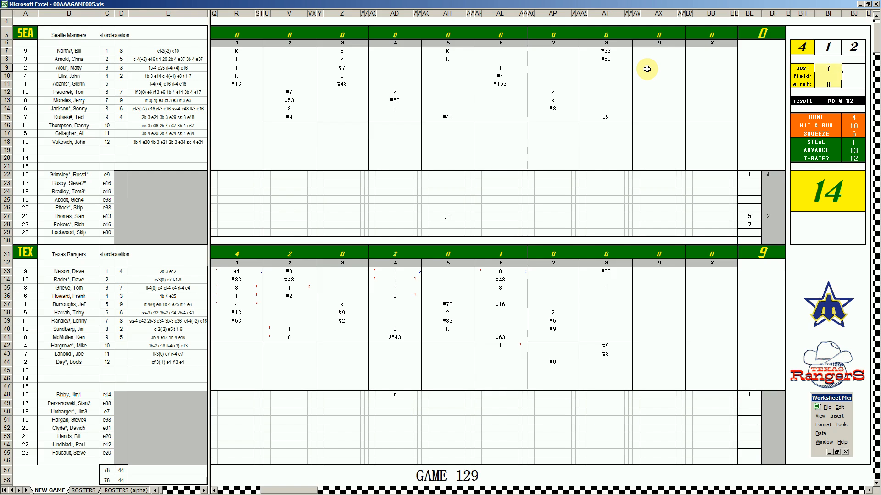
pyautogui.press('Return')
pyautogui.write('3')
pyautogui.press('Return')
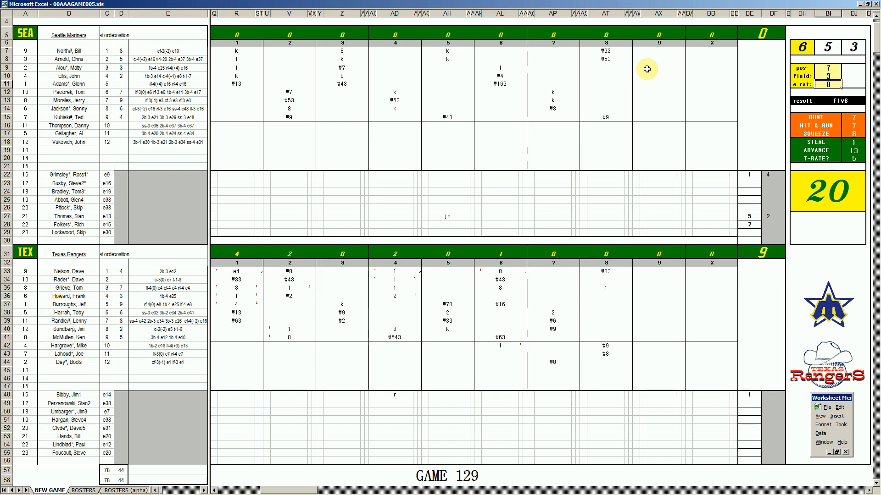
# Record ninth-inning results #7 and #53 for Seattle's third and fourth batters in AX9 and AX10
pyautogui.click(647, 68)
pyautogui.write('\\7')
pyautogui.press('Return')
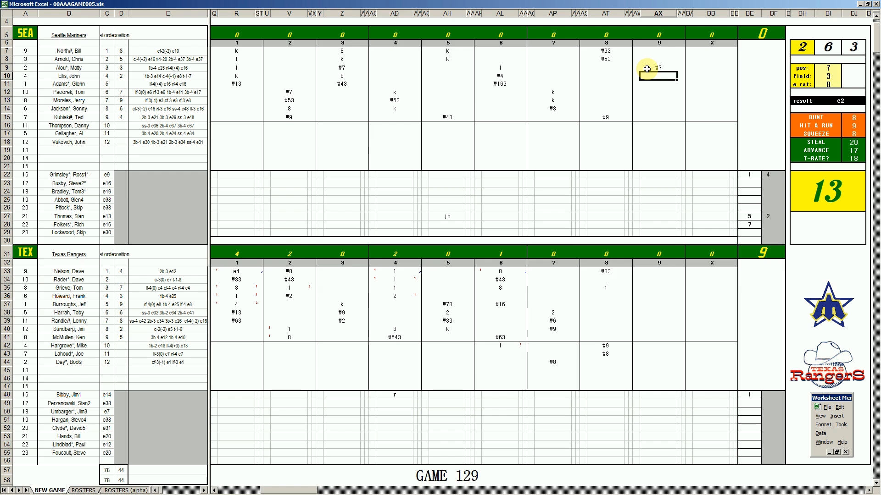
pyautogui.write('\\53')
pyautogui.press('Return')
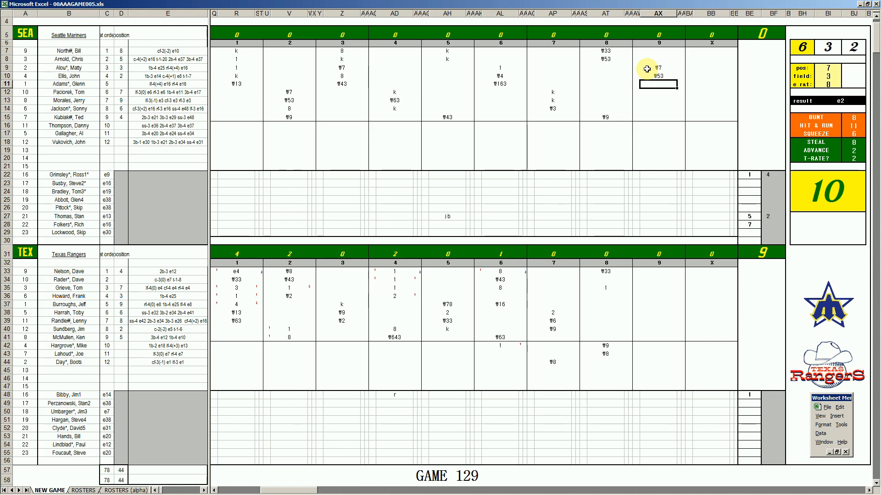
# Set the fielding lookup to position 6, field 3 and error rating 32
pyautogui.hotkey('ctrl', 'q')
pyautogui.write('6')
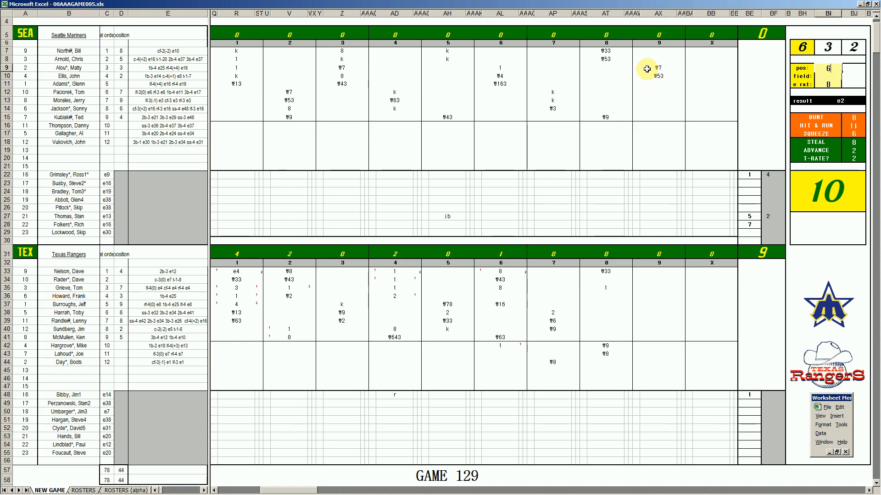
pyautogui.press('Return')
pyautogui.write('32')
pyautogui.press('Return')
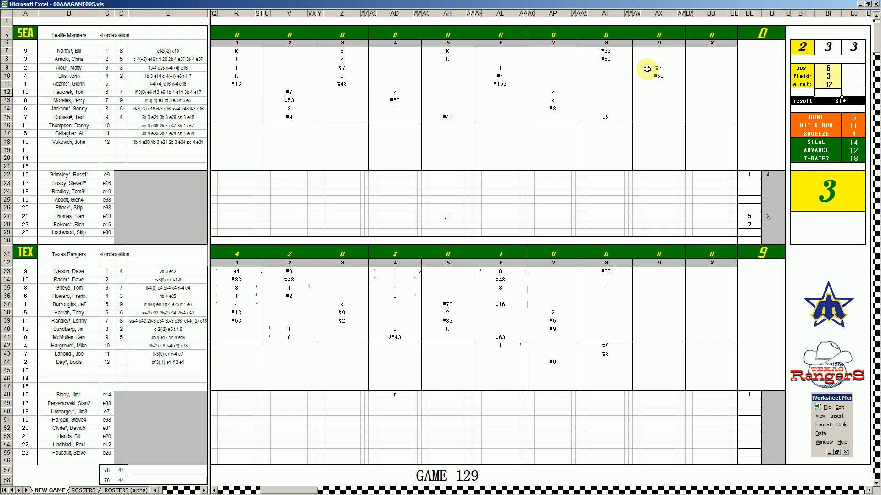
# Record ninth-inning results 1 and #7 for Seattle's fifth and sixth batters in AX11 and AX12
pyautogui.click(659, 91)
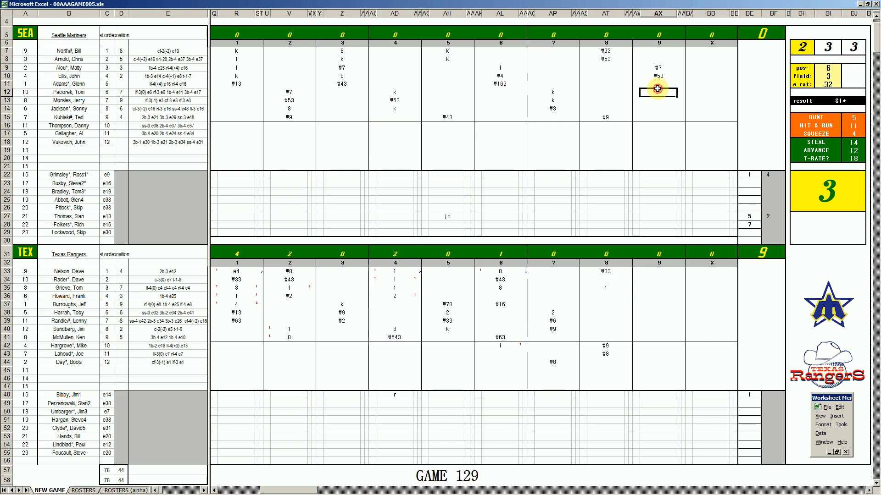
pyautogui.press('Up')
pyautogui.write('1')
pyautogui.press('Return')
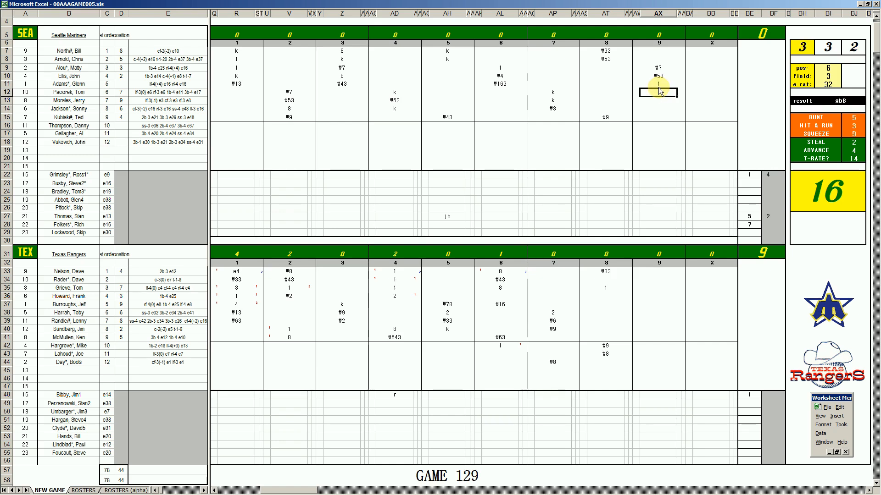
pyautogui.write('\\7')
pyautogui.press('Return')
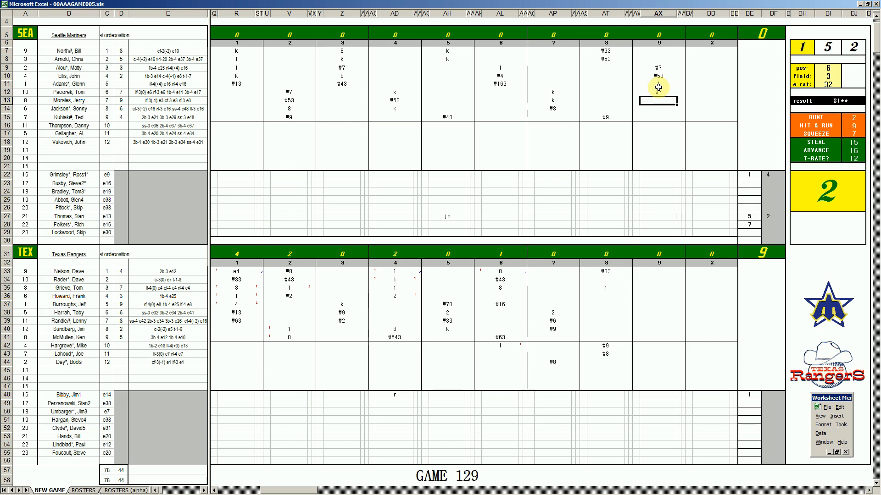
# Enter 2 innings pitched for Seattle's third pitcher in BF28 and 9 for Texas's starting pitcher in BF48
pyautogui.click(767, 223)
pyautogui.write('2')
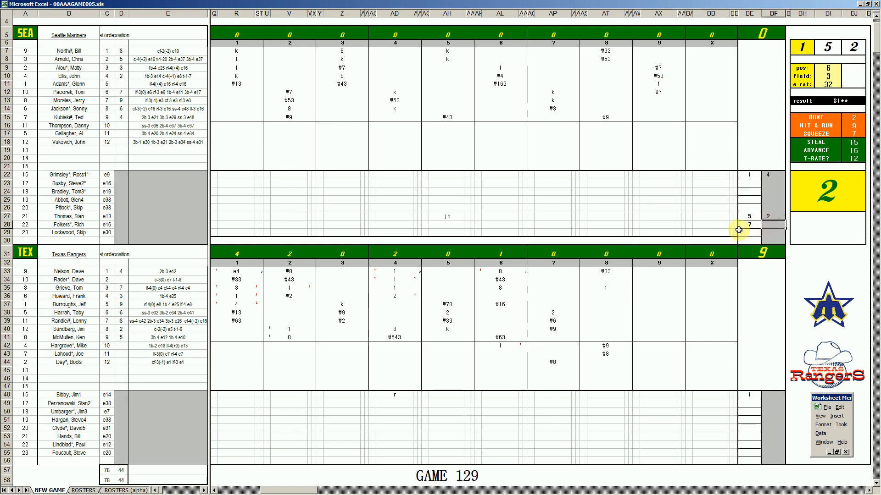
pyautogui.press('Return')
pyautogui.click(773, 394)
pyautogui.write('9')
pyautogui.press('Return')
# Close out the finished game by clearing the score sheet, and switch to the Book2 workbook
pyautogui.click(159, 421)
pyautogui.hotkey('ctrl', 'n')
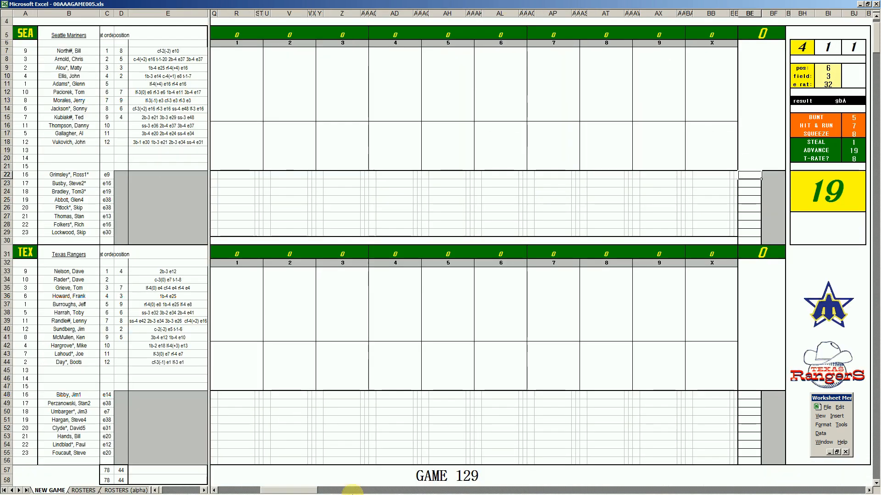
pyautogui.moveTo(327, 493)
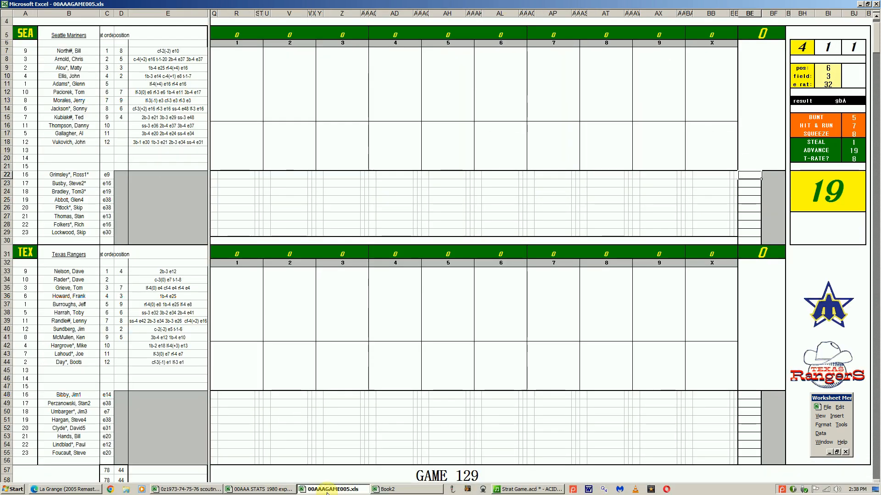
pyautogui.click(387, 489)
# Fill in the Texas starter's pitching line in row 48 with 1 win, 4 hits, 3 walks, 9 strikeouts and 1 complete game
pyautogui.click(171, 311)
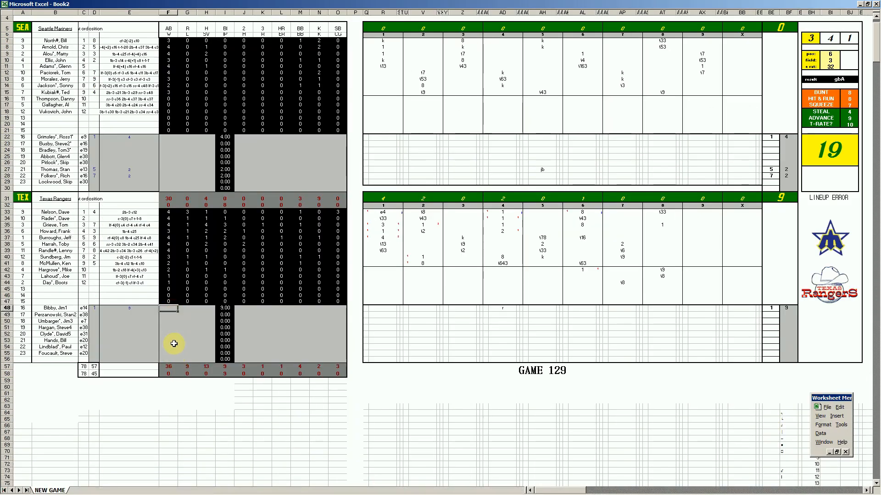
pyautogui.write('1')
pyautogui.press('Tab')
pyautogui.press('Tab')
pyautogui.press('Tab')
pyautogui.press('Tab')
pyautogui.write('4')
pyautogui.press('Tab')
pyautogui.press('Tab')
pyautogui.press('Tab')
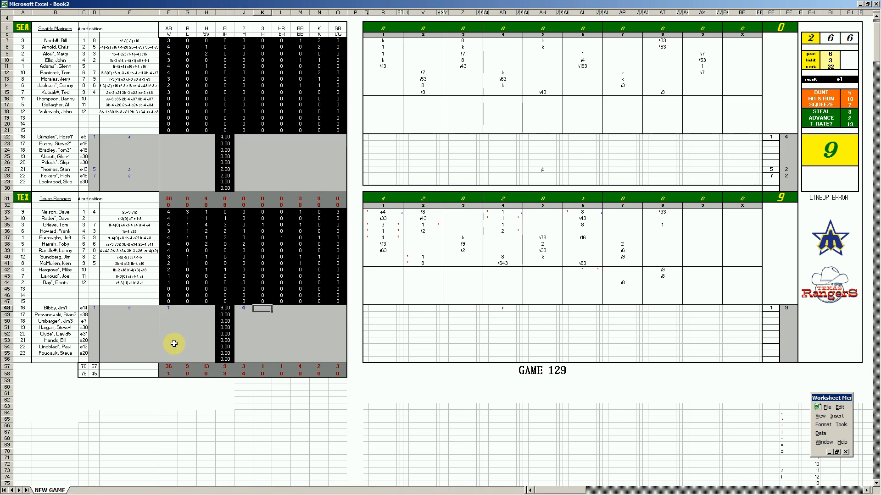
pyautogui.write('3')
pyautogui.press('Right')
pyautogui.write('9')
pyautogui.press('Right')
pyautogui.write('1')
# Enter 2 hits allowed for Seattle's third pitcher in J28
pyautogui.press('Up')
pyautogui.press('Up')
pyautogui.press('Up')
pyautogui.press('Up')
pyautogui.press('Up')
pyautogui.press('Up')
pyautogui.press('Up')
pyautogui.press('Up')
pyautogui.press('Up')
pyautogui.press('Up')
pyautogui.press('Up')
pyautogui.press('Up')
pyautogui.press('Up')
pyautogui.press('Up')
pyautogui.press('Up')
pyautogui.press('Up')
pyautogui.press('Up')
pyautogui.press('Up')
pyautogui.press('Up')
pyautogui.press('Up')
pyautogui.press('Left')
pyautogui.press('Left')
pyautogui.press('Left')
pyautogui.press('Left')
pyautogui.press('Left')
pyautogui.press('Left')
pyautogui.press('Left')
pyautogui.press('Down')
pyautogui.press('Right')
pyautogui.press('Right')
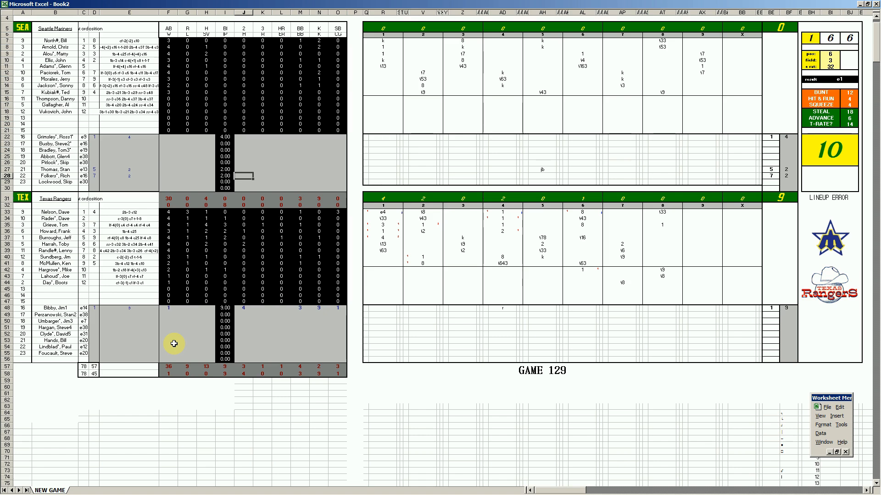
pyautogui.write('2')
pyautogui.press('Up')
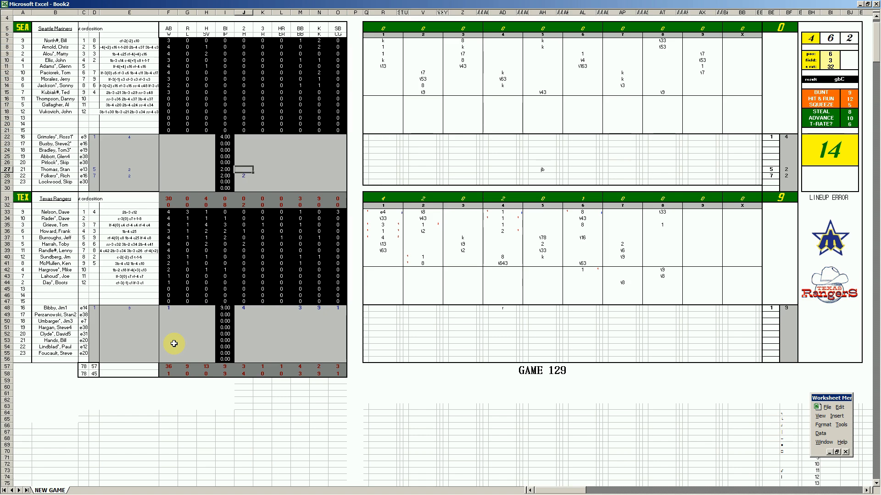
# Enter 1 hit allowed and 1 strikeout for Seattle's second pitcher in row 27
pyautogui.write('1')
pyautogui.press('Right')
pyautogui.press('Right')
pyautogui.press('Right')
pyautogui.press('Right')
pyautogui.write('1')
pyautogui.press('Up')
pyautogui.press('Down')
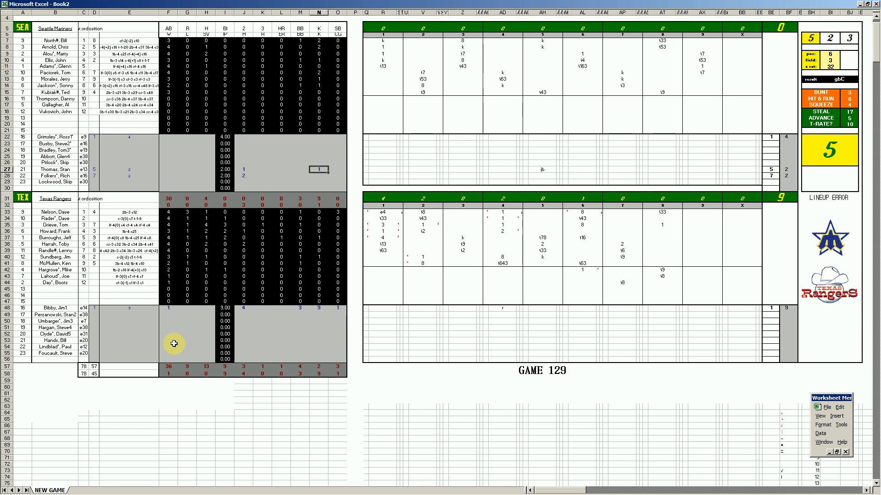
# Set the second Seattle pitcher's hits to 2 and add 1 run, 1 earned run and 2 walks in row 27
pyautogui.press('Left')
pyautogui.press('Left')
pyautogui.press('Left')
pyautogui.press('Left')
pyautogui.write('2')
pyautogui.press('Right')
pyautogui.write('1')
pyautogui.press('Right')
pyautogui.write('1')
pyautogui.press('Right')
pyautogui.write('2')
# Charge Seattle's starting pitcher with 1 loss in G22
pyautogui.press('Left')
pyautogui.press('Left')
pyautogui.press('Left')
pyautogui.press('Up')
pyautogui.press('Up')
pyautogui.press('Up')
pyautogui.press('Up')
pyautogui.press('Left')
pyautogui.press('Left')
pyautogui.press('Up')
pyautogui.press('Left')
pyautogui.write('1')
# Complete the Seattle starter's line in row 22 with 9 hits, 8 runs, 7 earned runs, 2 walks and 1 strikeout
pyautogui.press('Right')
pyautogui.press('Right')
pyautogui.press('Right')
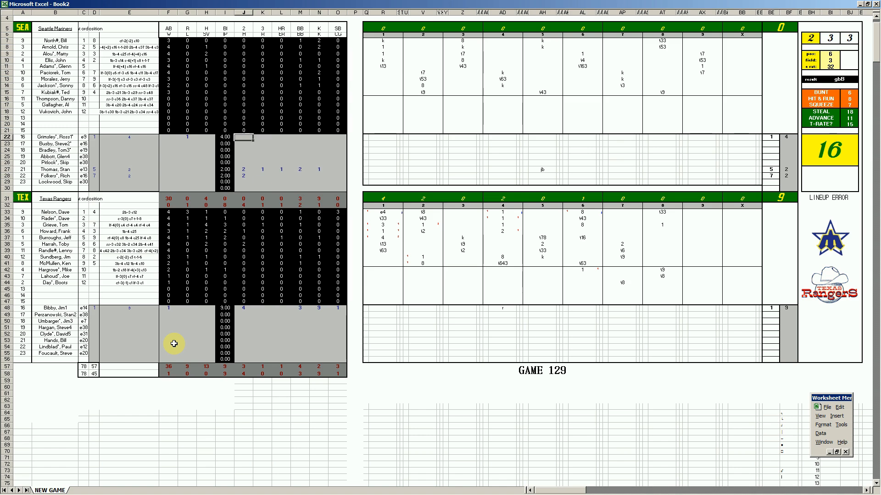
pyautogui.write('9')
pyautogui.press('Right')
pyautogui.write('8')
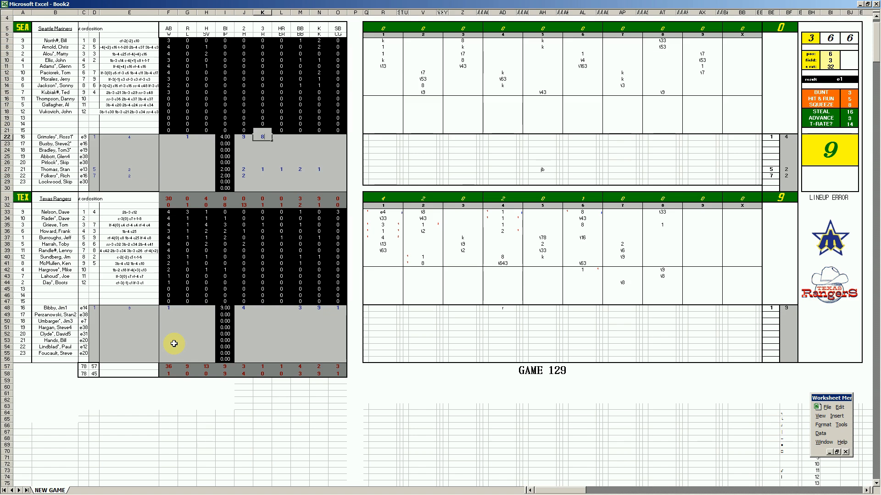
pyautogui.press('Right')
pyautogui.write('7')
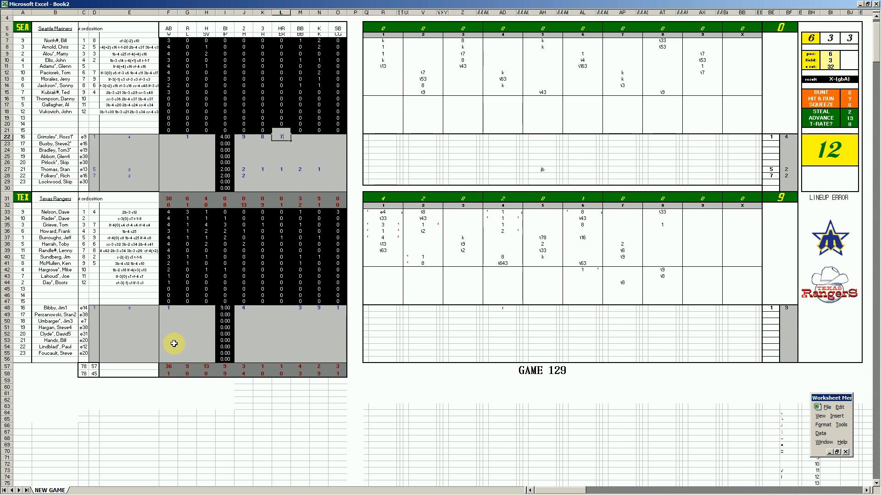
pyautogui.press('Right')
pyautogui.write('2')
pyautogui.press('Right')
pyautogui.write('1')
pyautogui.press('Return')
pyautogui.press('Left')
pyautogui.press('Left')
pyautogui.press('Left')
pyautogui.press('Left')
pyautogui.press('Left')
pyautogui.press('Left')
pyautogui.press('Left')
pyautogui.press('Down')
pyautogui.press('Down')
pyautogui.press('Down')
pyautogui.press('Down')
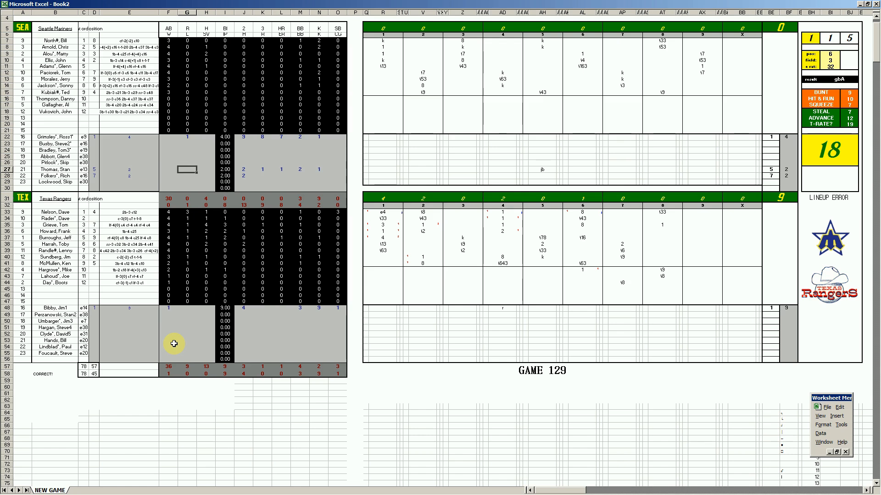
pyautogui.hotkey('ctrl', 's')
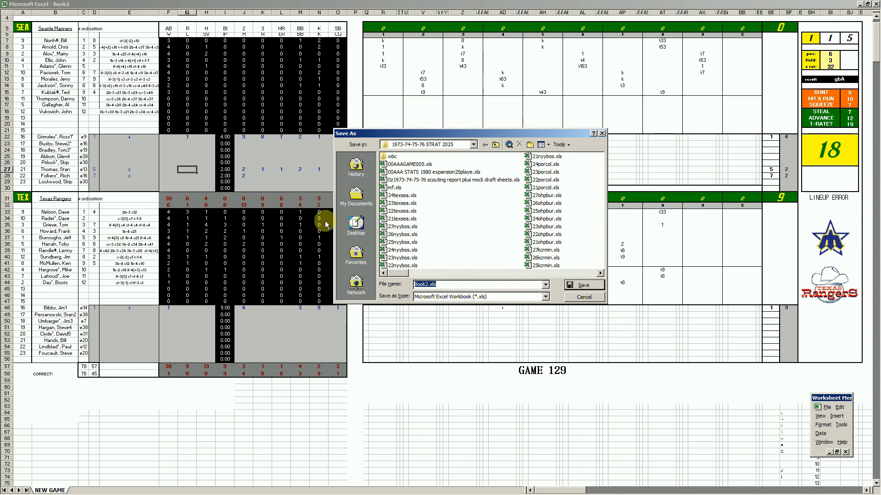
pyautogui.click(398, 197)
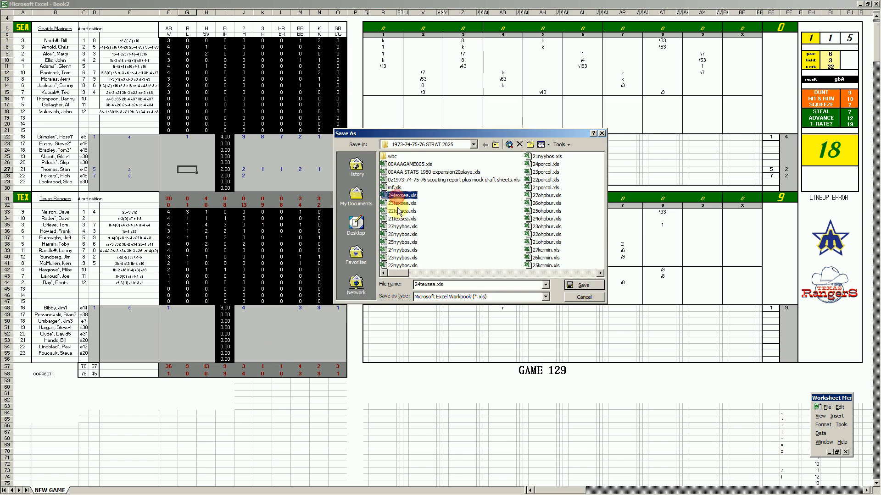
pyautogui.click(427, 285)
pyautogui.press('Left')
pyautogui.press('Left')
pyautogui.press('Left')
pyautogui.press('BackSpace')
pyautogui.write('5')
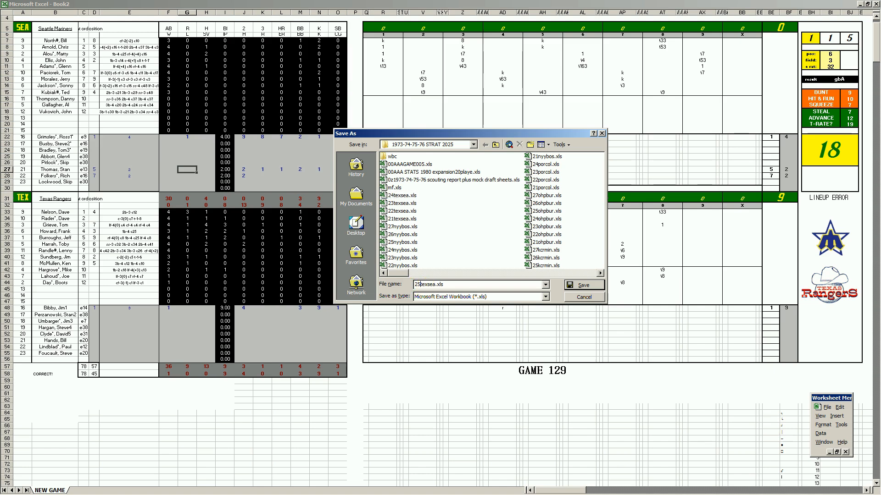
pyautogui.press('Return')
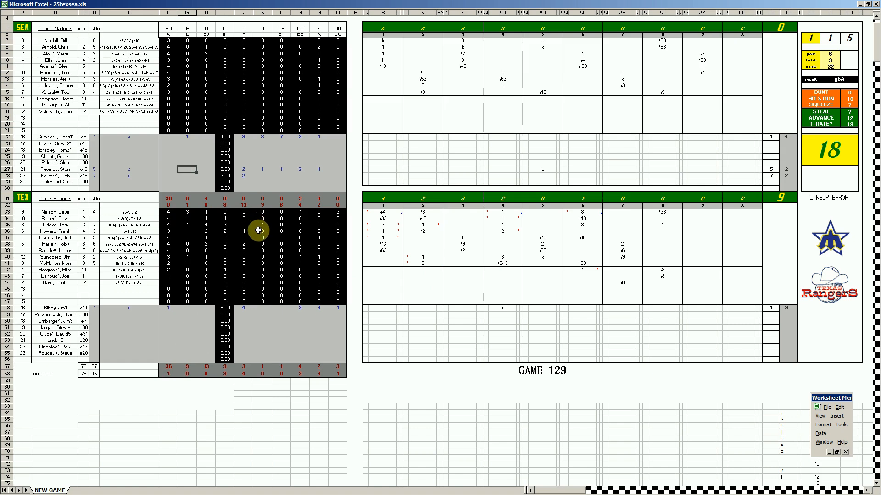
# Save the box score again as 25texsea.xls, replacing the existing file
pyautogui.click(190, 329)
pyautogui.press('F12')
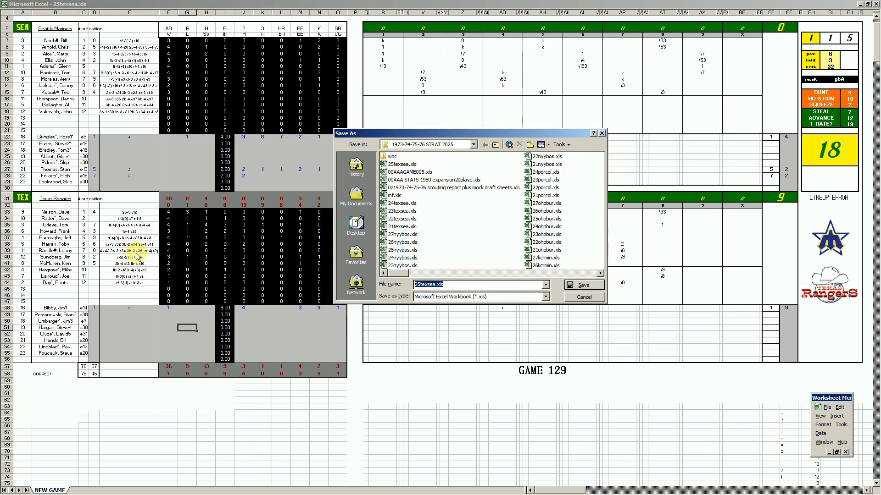
pyautogui.click(403, 204)
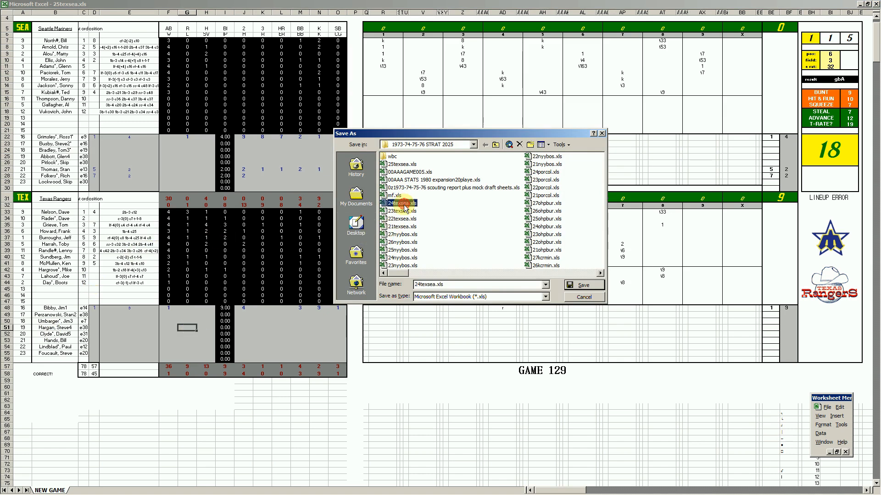
pyautogui.click(418, 285)
pyautogui.press('BackSpace')
pyautogui.write('5')
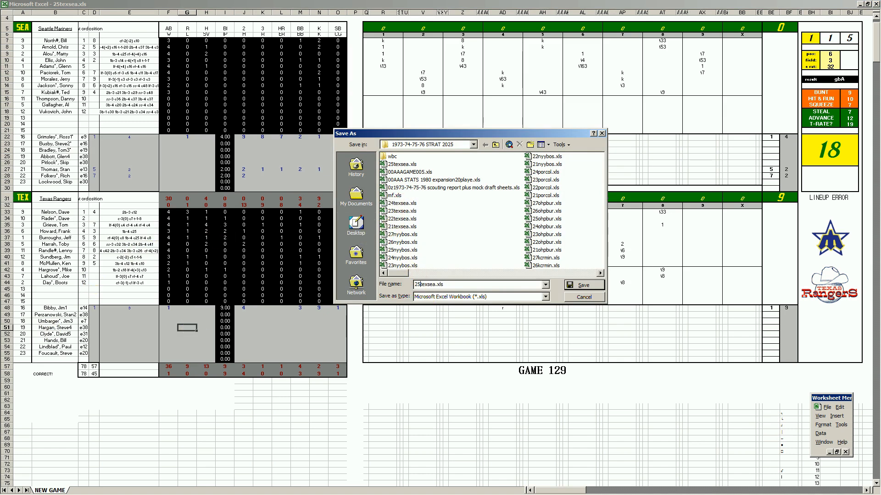
pyautogui.press('Return')
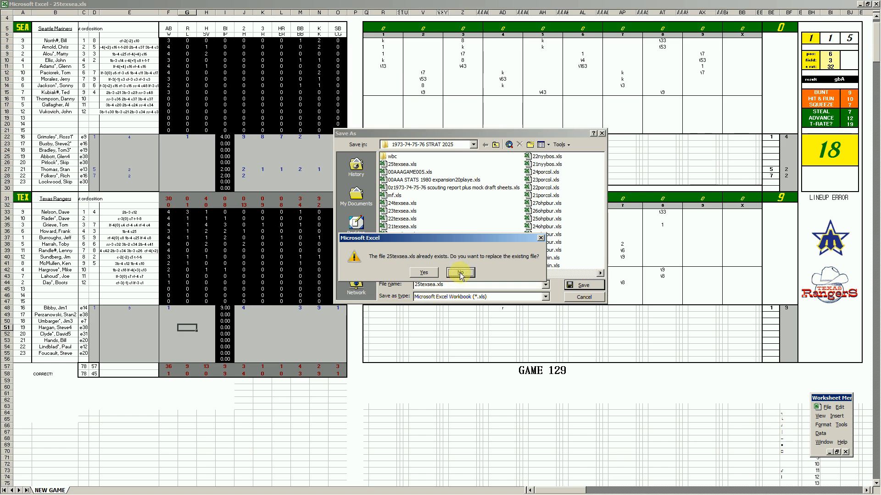
pyautogui.click(423, 272)
# Save the box score as mf over the existing file and close it to return to the season stats workbook
pyautogui.press('F12')
pyautogui.write('mf')
pyautogui.press('Return')
pyautogui.click(423, 273)
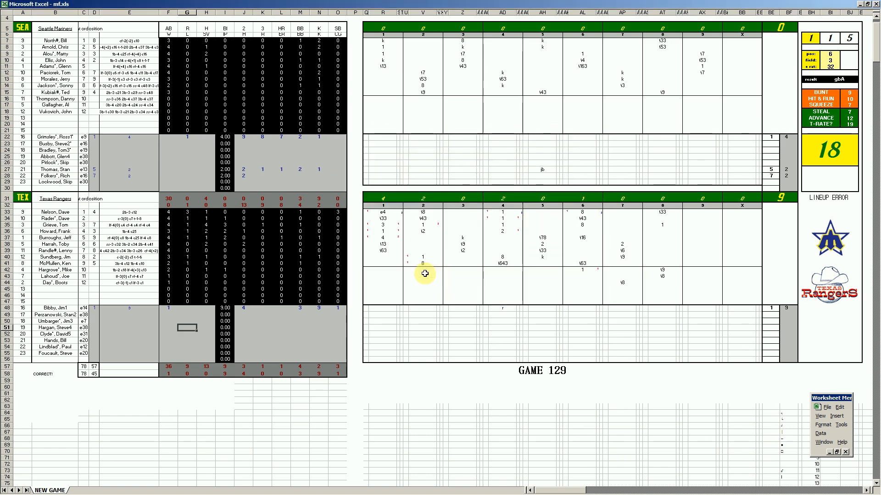
pyautogui.hotkey('ctrl', 'w')
pyautogui.press('Return')
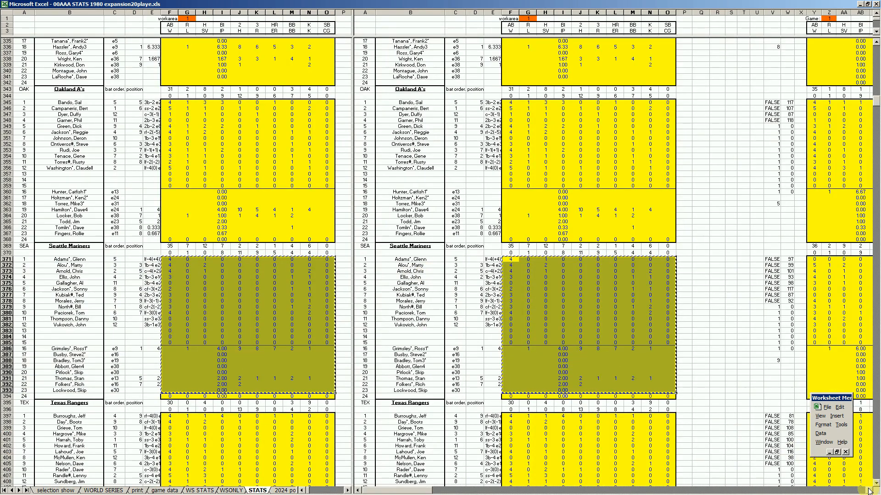
# Paste the copied Seattle Mariners work-area stats into their Game 9 block starting at DA371
pyautogui.hscroll(20, 869, 491)
pyautogui.hscroll(20, 869, 491)
pyautogui.hscroll(20, 869, 491)
pyautogui.hscroll(12, 868, 491)
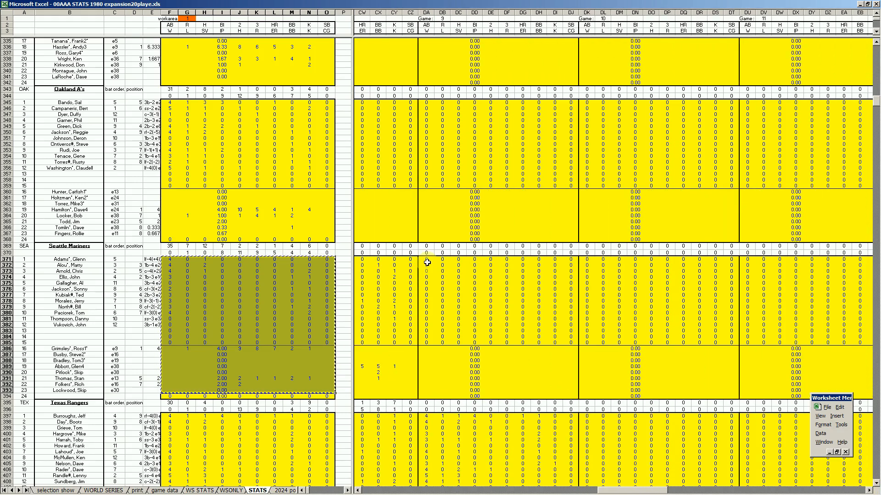
pyautogui.rightClick(427, 262)
pyautogui.click(439, 282)
# Copy the Texas Rangers' work-area stats block, F397:O419
pyautogui.click(309, 330)
pyautogui.hotkey('ctrl', 't')
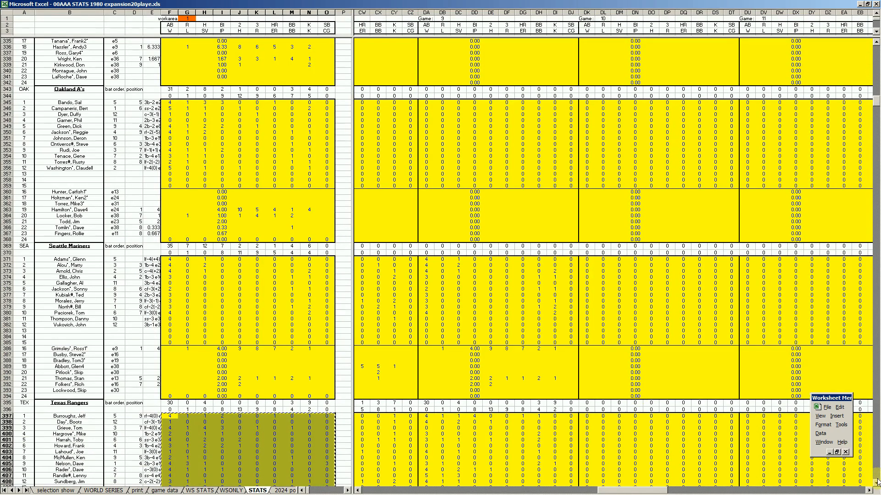
pyautogui.scroll(-6, 876, 484)
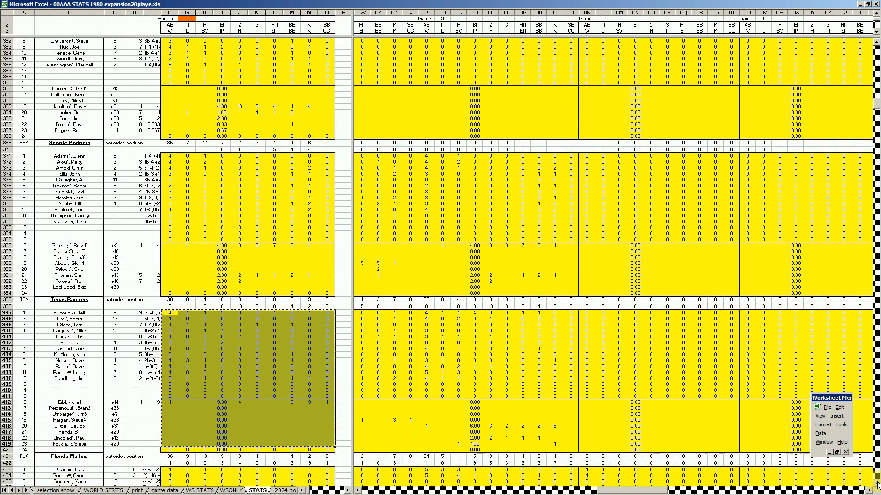
pyautogui.rightClick(588, 308)
pyautogui.click(614, 341)
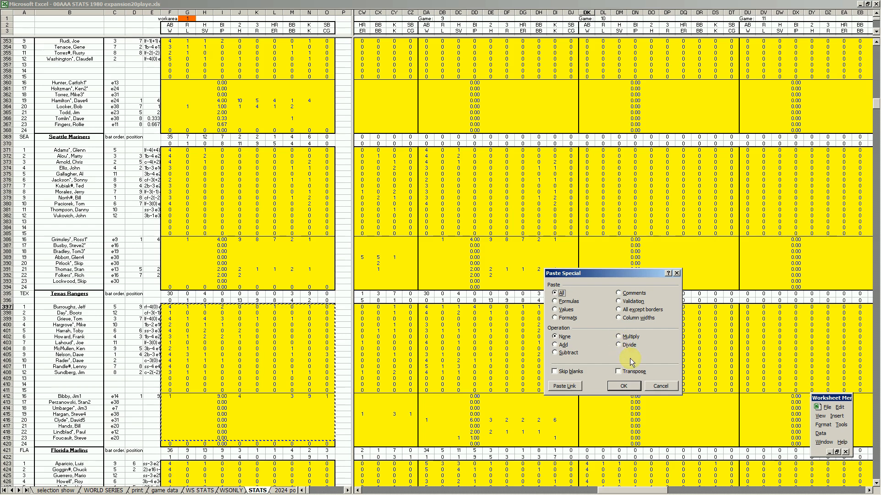
pyautogui.click(648, 386)
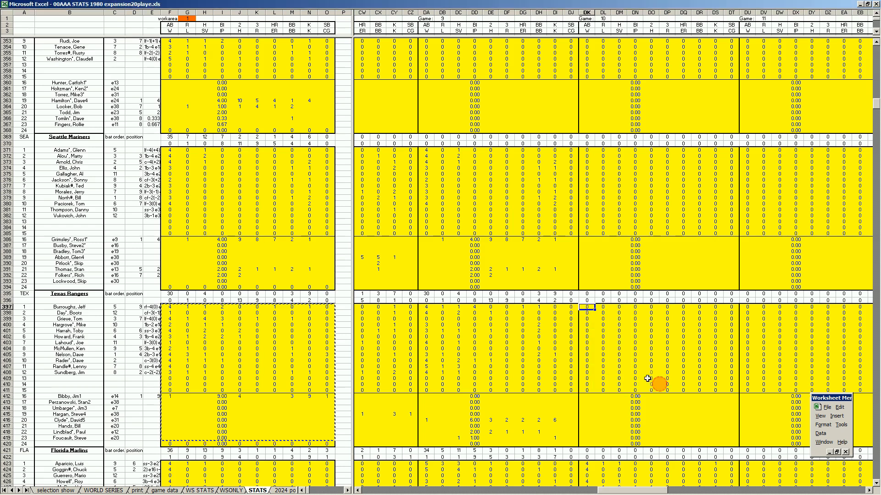
# Paste the copied Texas Rangers stats into their Game 10 block starting at DK397
pyautogui.rightClick(591, 309)
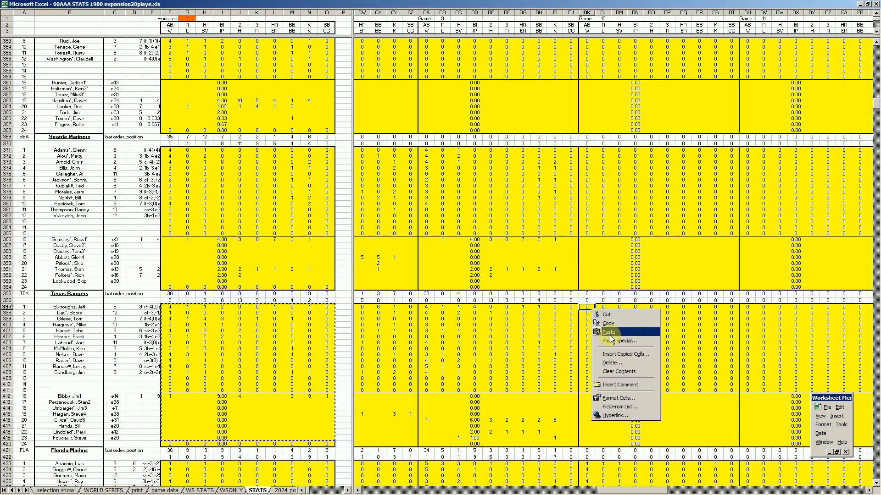
pyautogui.click(609, 333)
# Review the season totals, win-loss records and streaks of the Seattle Mariners and Texas Rangers in the TOTAL columns
pyautogui.moveTo(641, 492); pyautogui.dragTo(789, 492)
pyautogui.click(325, 432)
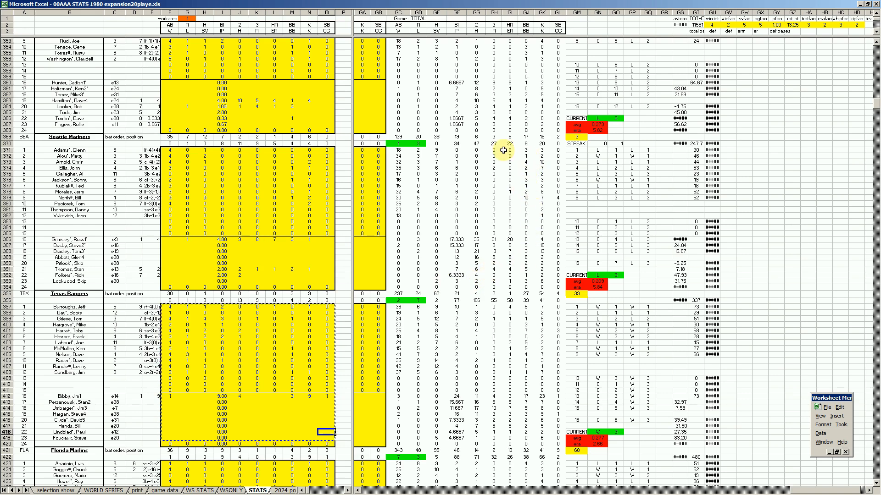
pyautogui.click(511, 192)
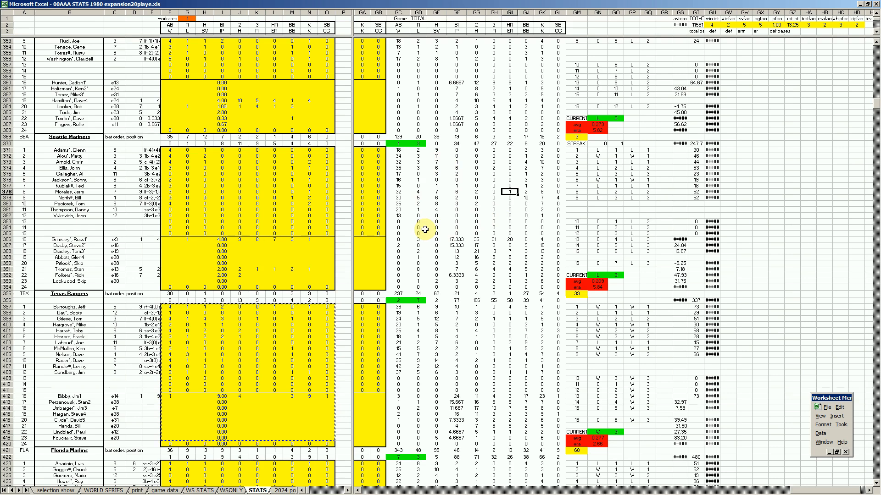
pyautogui.click(376, 411)
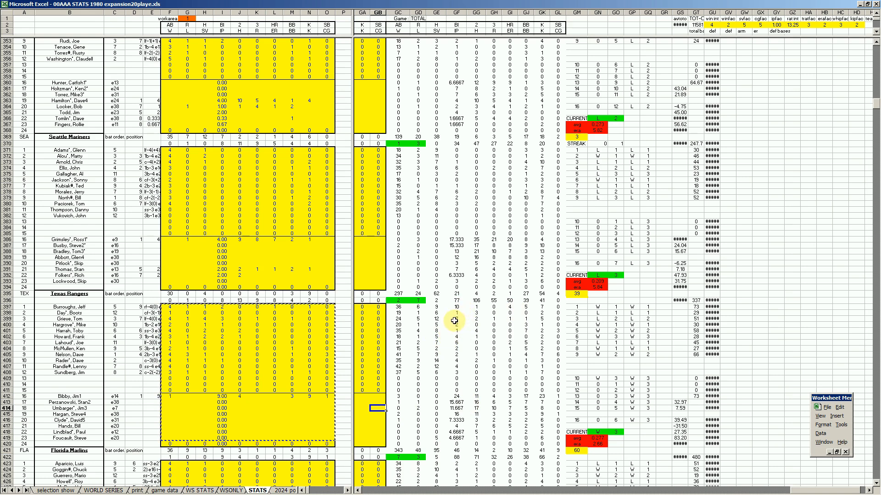
pyautogui.click(443, 361)
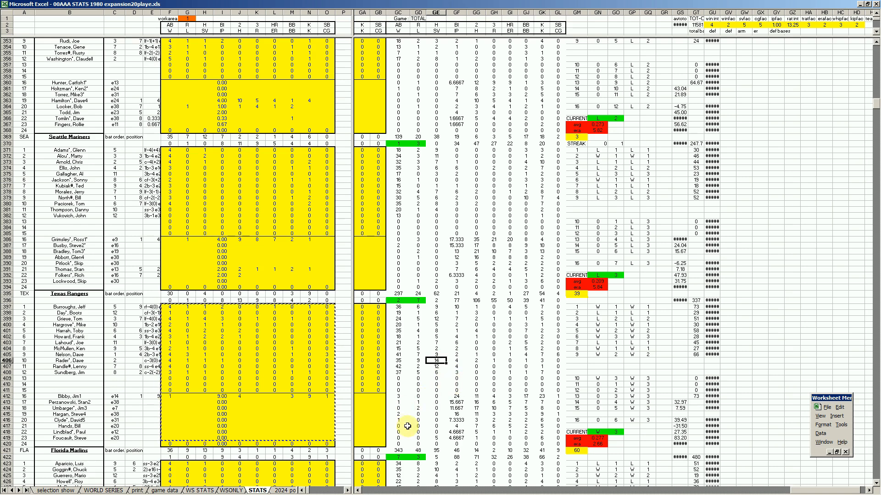
pyautogui.click(374, 419)
pyautogui.press('Escape')
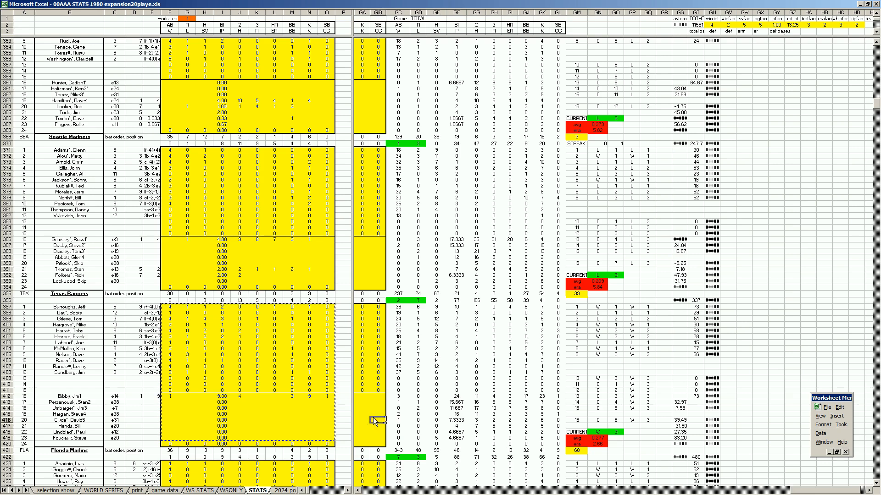
# Go to the league totals and standings area below the San Francisco Giants block
pyautogui.press('pagedown')
pyautogui.press('pagedown')
pyautogui.press('pagedown')
pyautogui.press('pagedown')
pyautogui.press('pagedown')
pyautogui.press('pagedown')
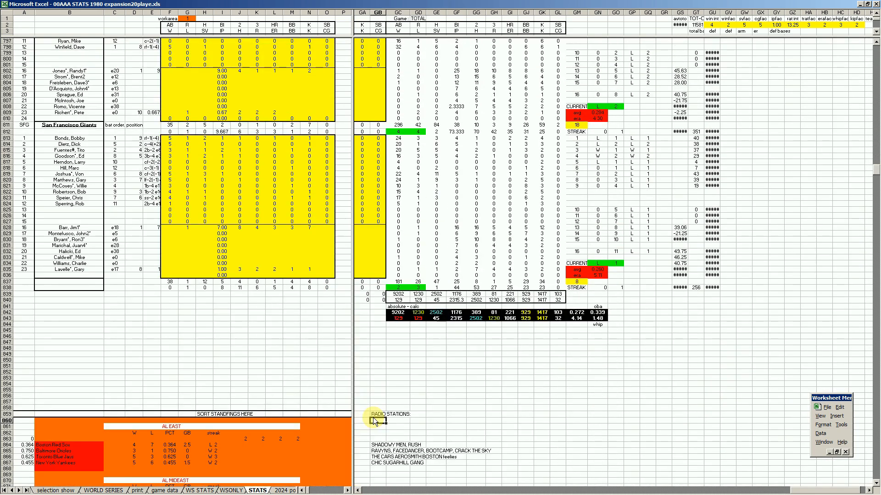